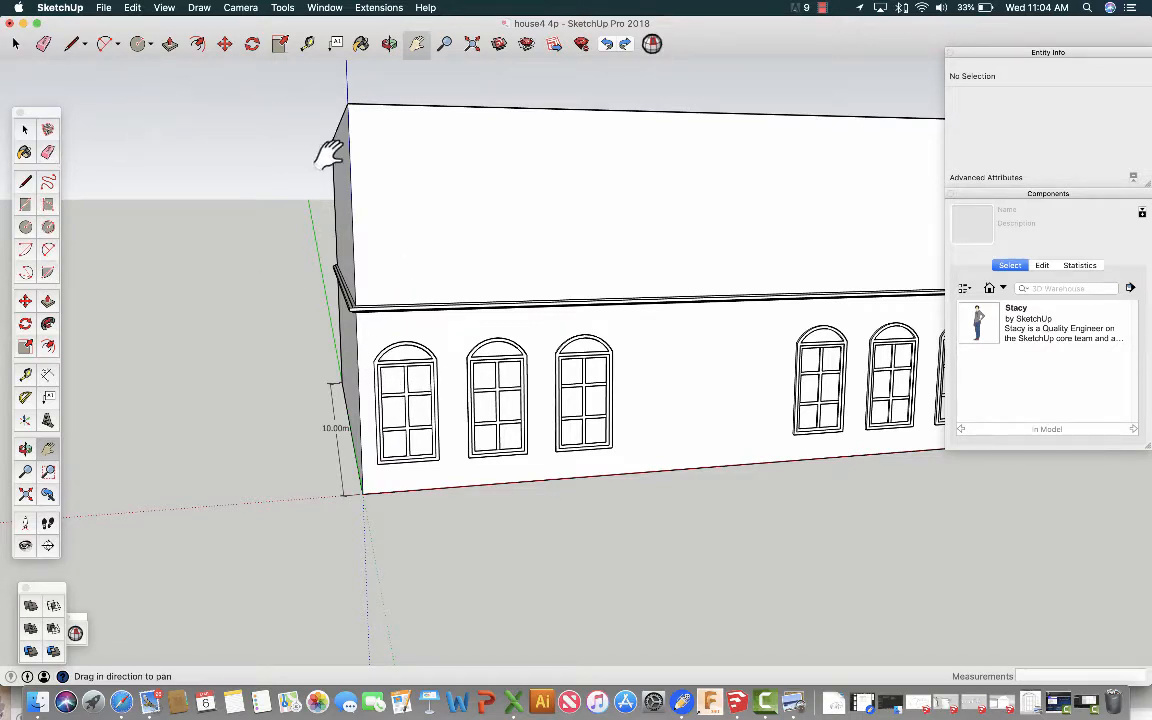
Create a vertical guide with the Tape Measure about 0.25 m in from the front wall's left corner edge.
{"action": "scroll", "coordinate": [401, 214], "scroll_direction": "up", "scroll_amount": 2}
{"action": "scroll", "coordinate": [401, 214], "scroll_direction": "up", "scroll_amount": 2}
{"action": "scroll", "coordinate": [401, 214], "scroll_direction": "down", "scroll_amount": 2}
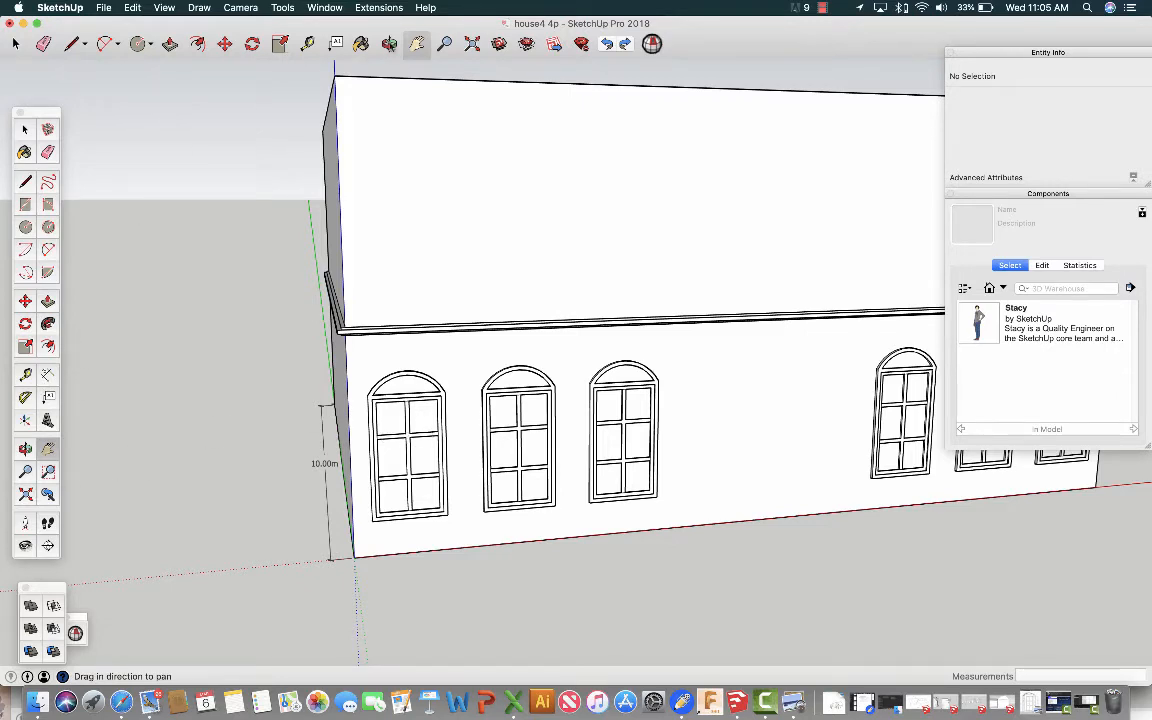
{"action": "left_click", "coordinate": [307, 43]}
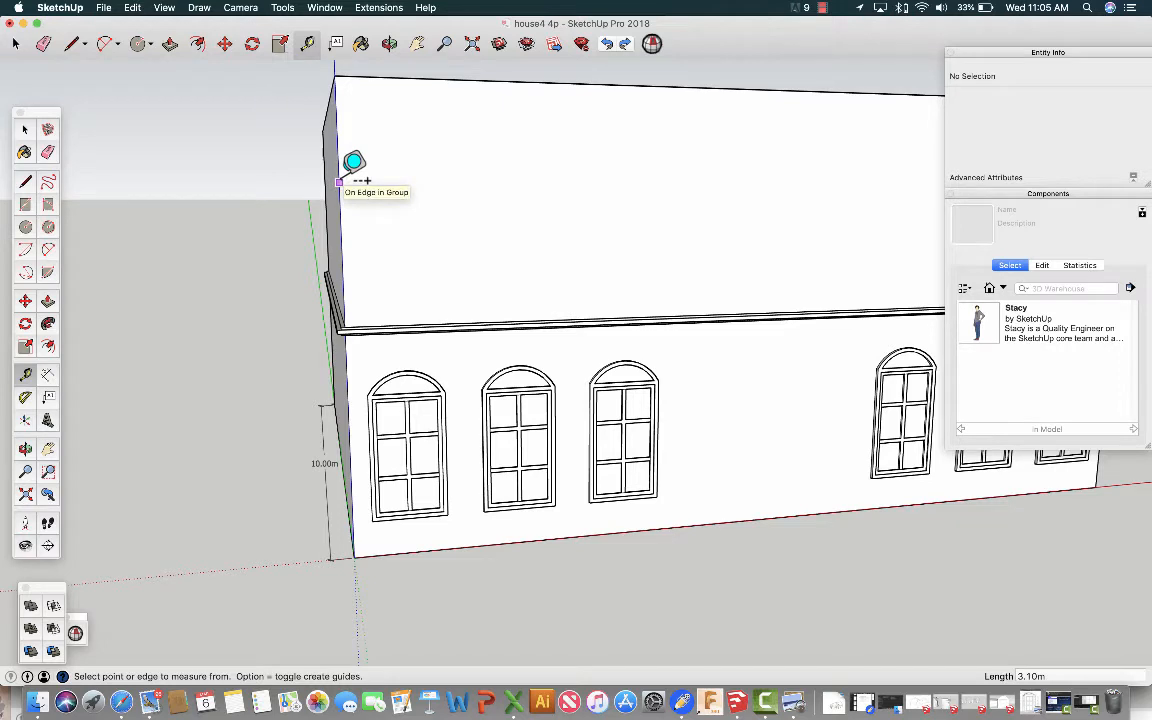
{"action": "scroll", "coordinate": [340, 181], "scroll_direction": "up", "scroll_amount": 2}
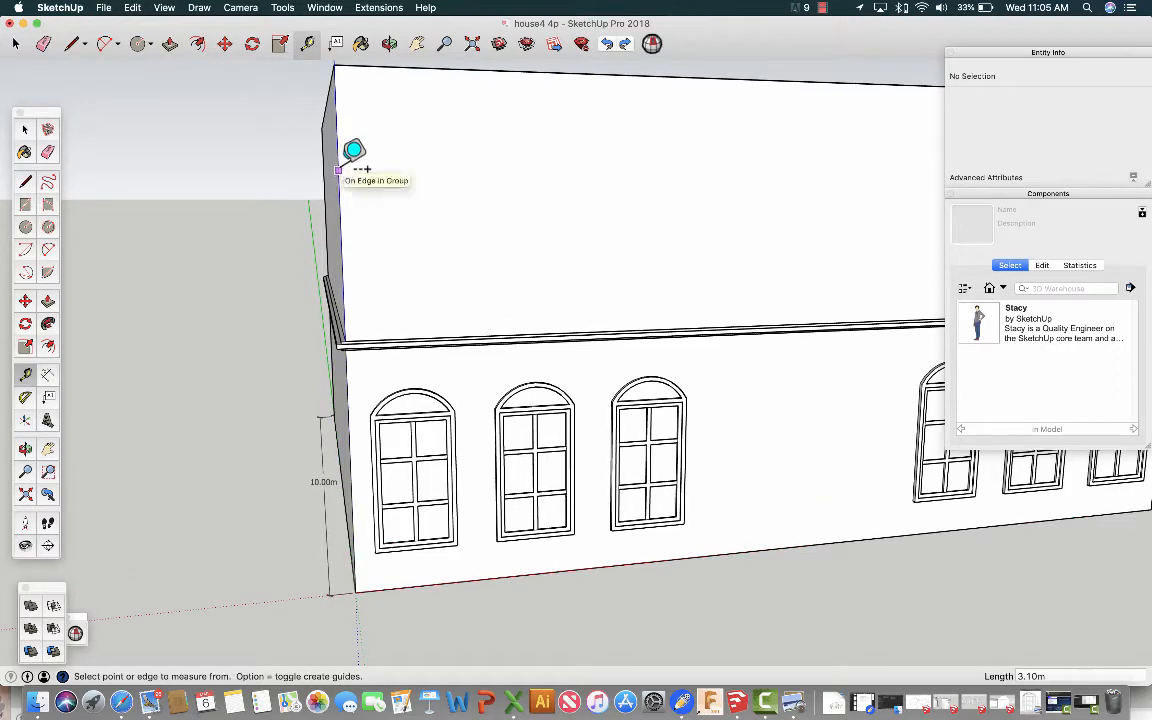
{"action": "left_click", "coordinate": [342, 172]}
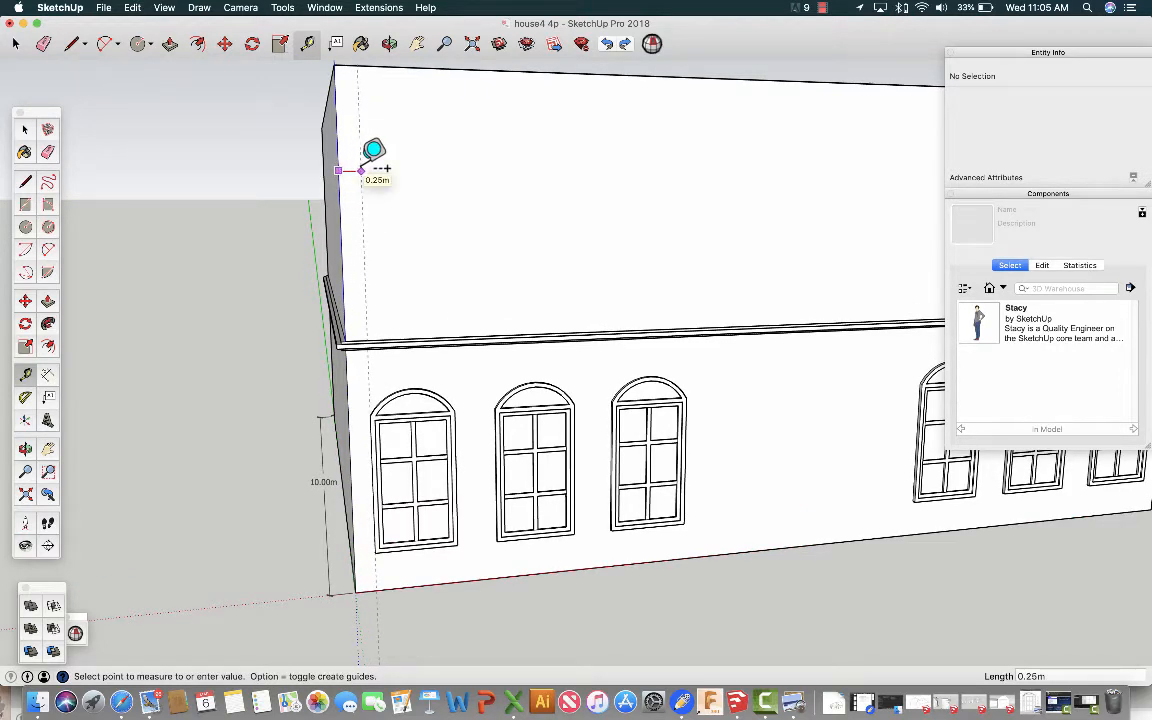
{"action": "left_click", "coordinate": [362, 168]}
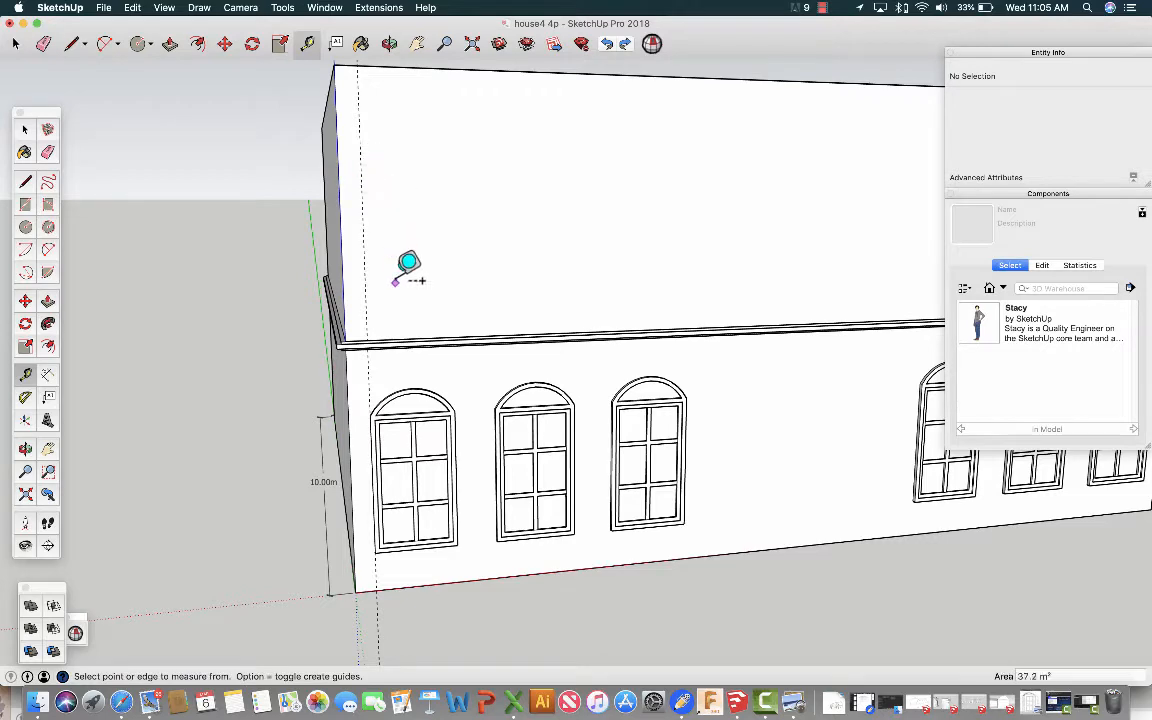
Create a horizontal guide 50 cm above the base of the upper wall, where it meets the cornice.
{"action": "scroll", "coordinate": [388, 338], "scroll_direction": "up", "scroll_amount": 4}
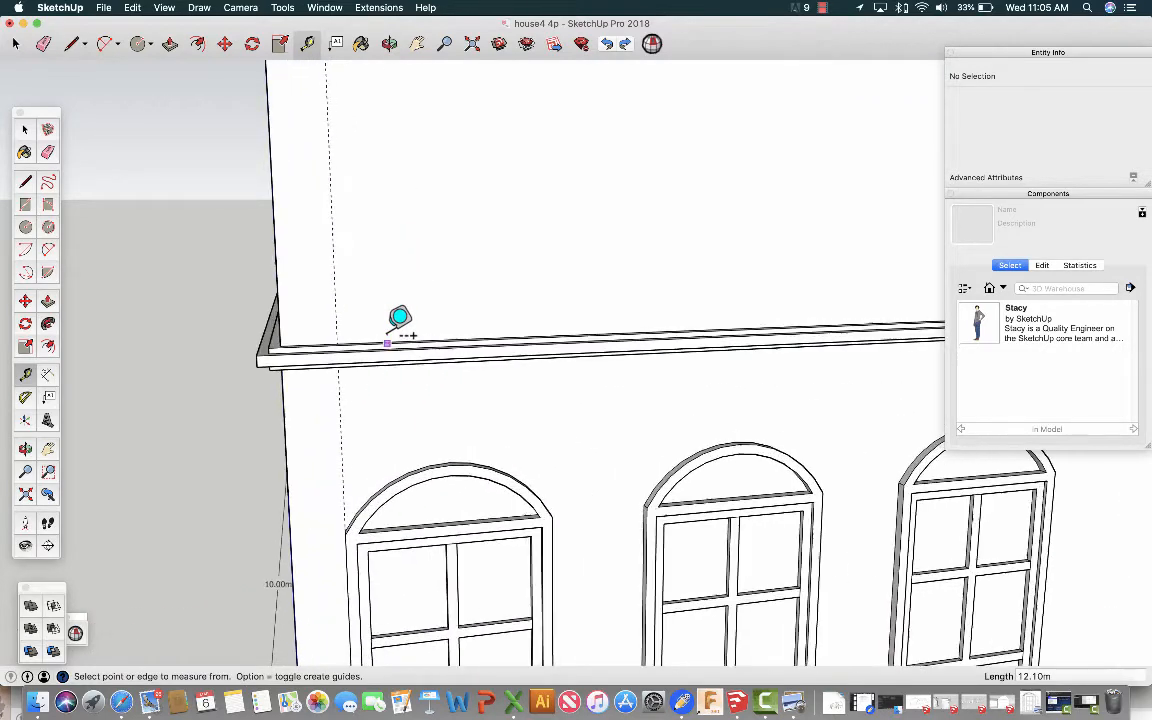
{"action": "scroll", "coordinate": [388, 342], "scroll_direction": "up", "scroll_amount": 2}
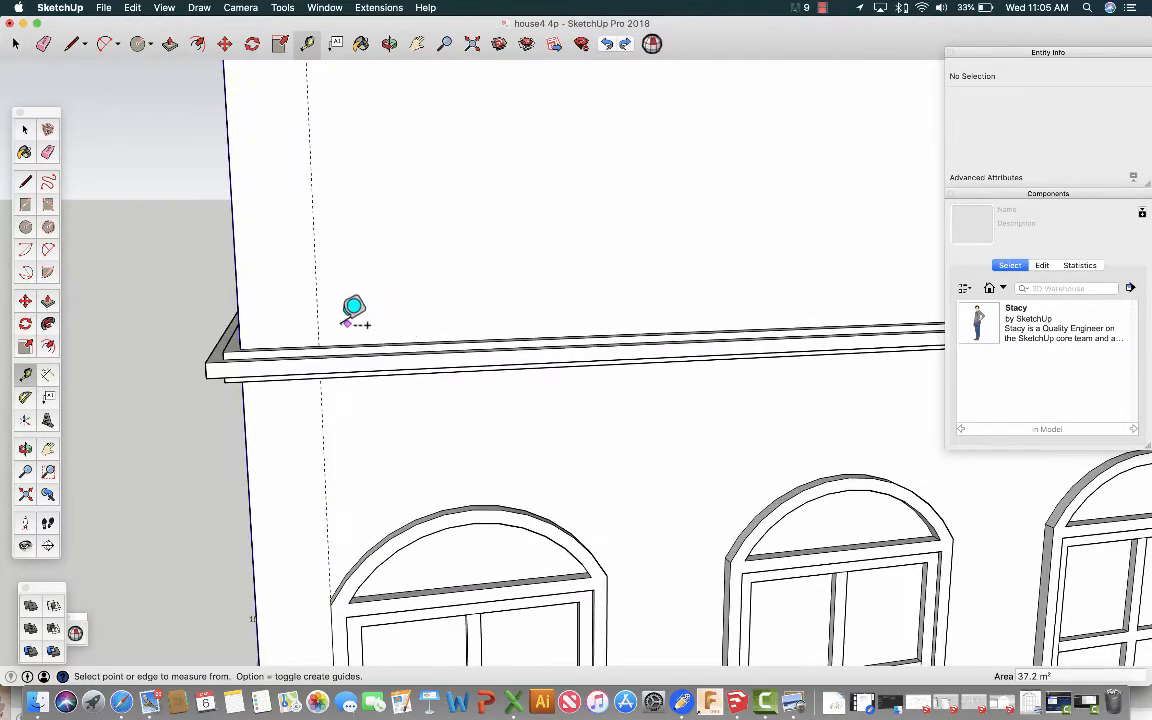
{"action": "scroll", "coordinate": [342, 332], "scroll_direction": "down", "scroll_amount": 5}
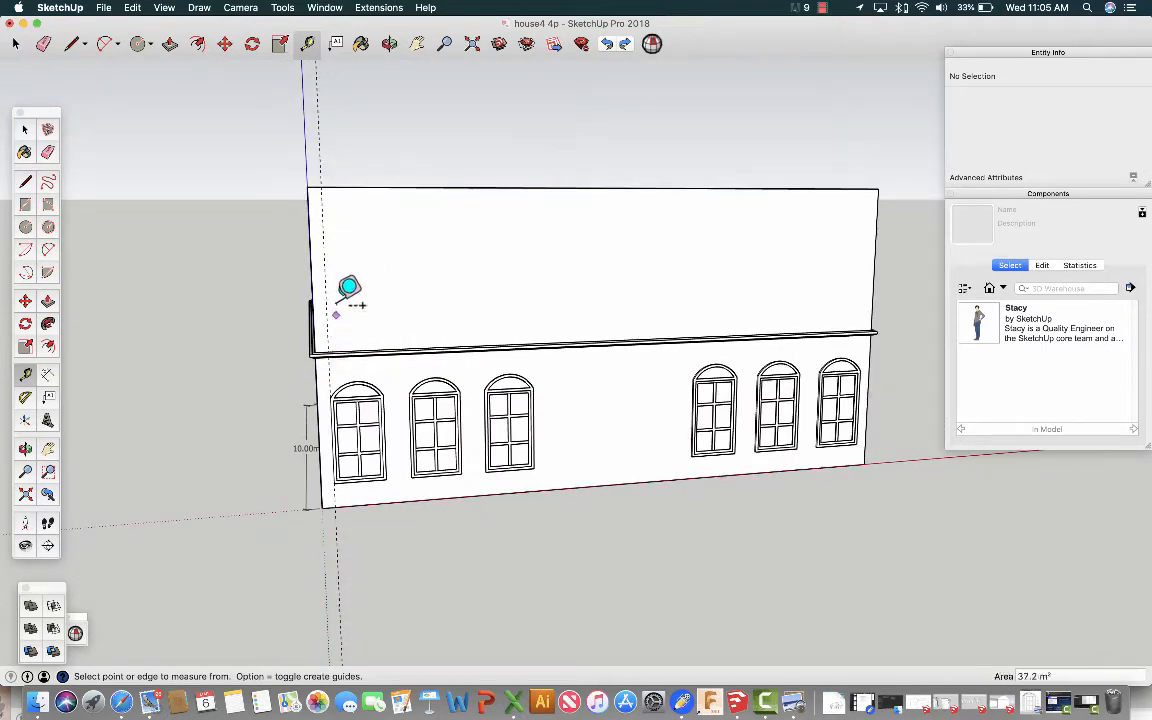
{"action": "scroll", "coordinate": [357, 327], "scroll_direction": "up", "scroll_amount": 3}
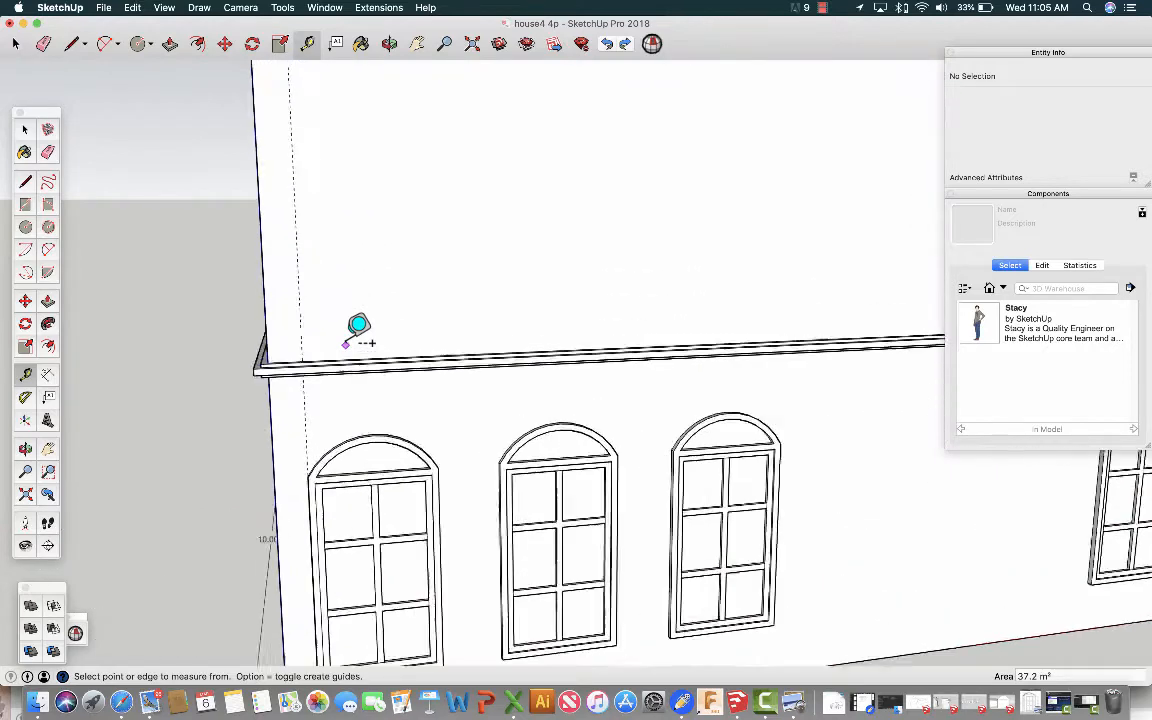
{"action": "scroll", "coordinate": [357, 327], "scroll_direction": "up", "scroll_amount": 2}
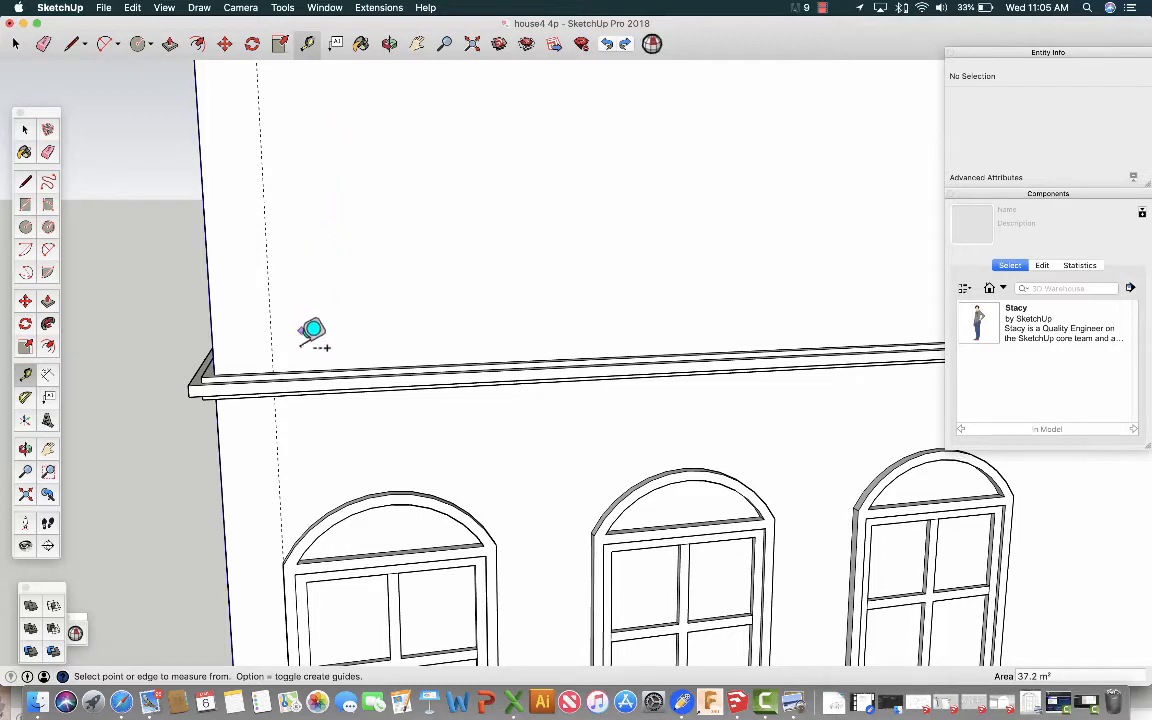
{"action": "scroll", "coordinate": [304, 345], "scroll_direction": "up", "scroll_amount": 4}
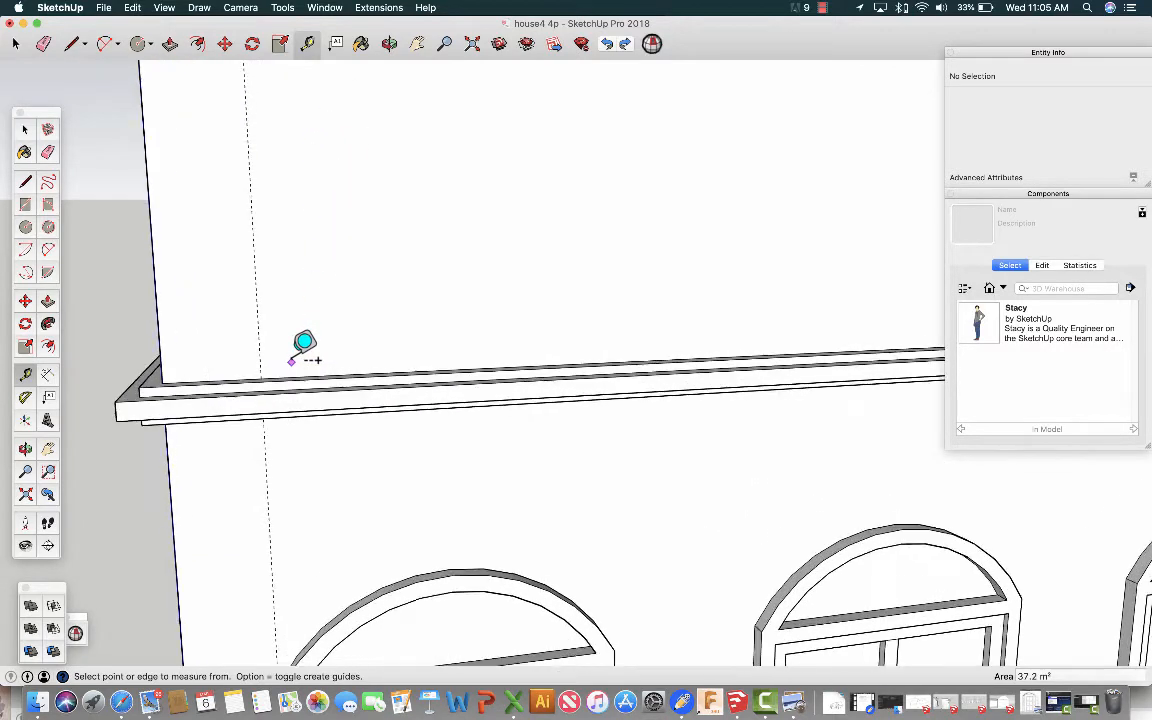
{"action": "left_click", "coordinate": [389, 43]}
{"action": "left_click_drag", "start_coordinate": [406, 170], "coordinate": [402, 219]}
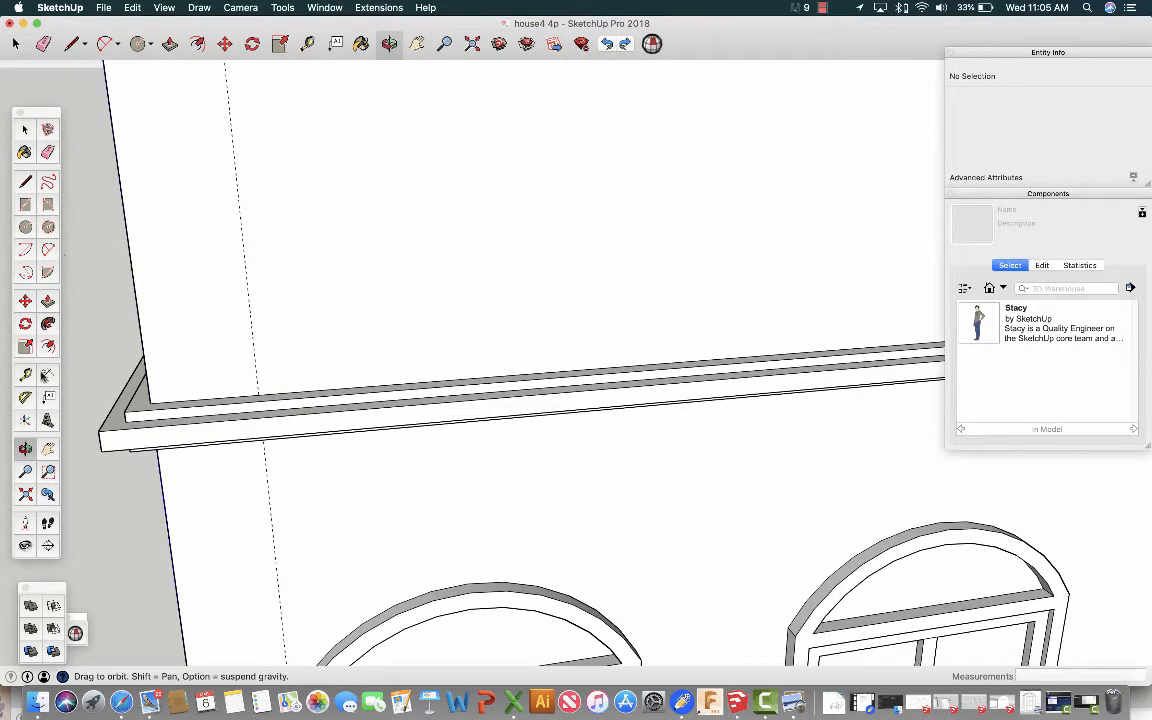
{"action": "left_click", "coordinate": [25, 375]}
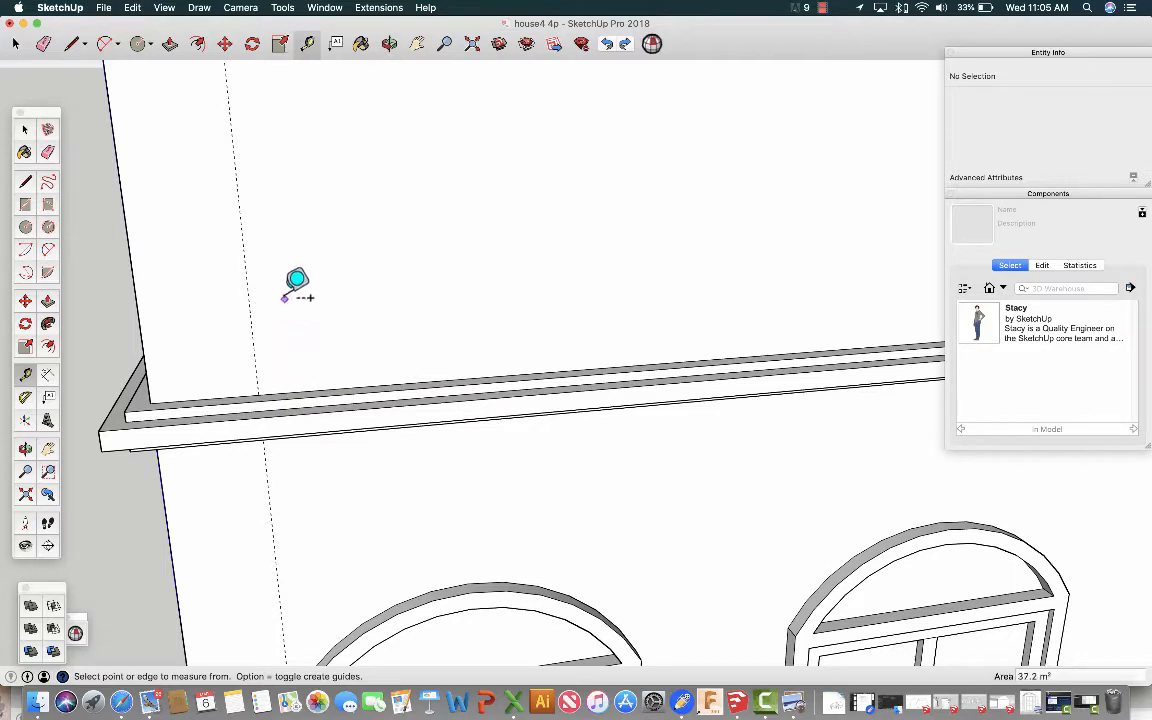
{"action": "left_click", "coordinate": [299, 392]}
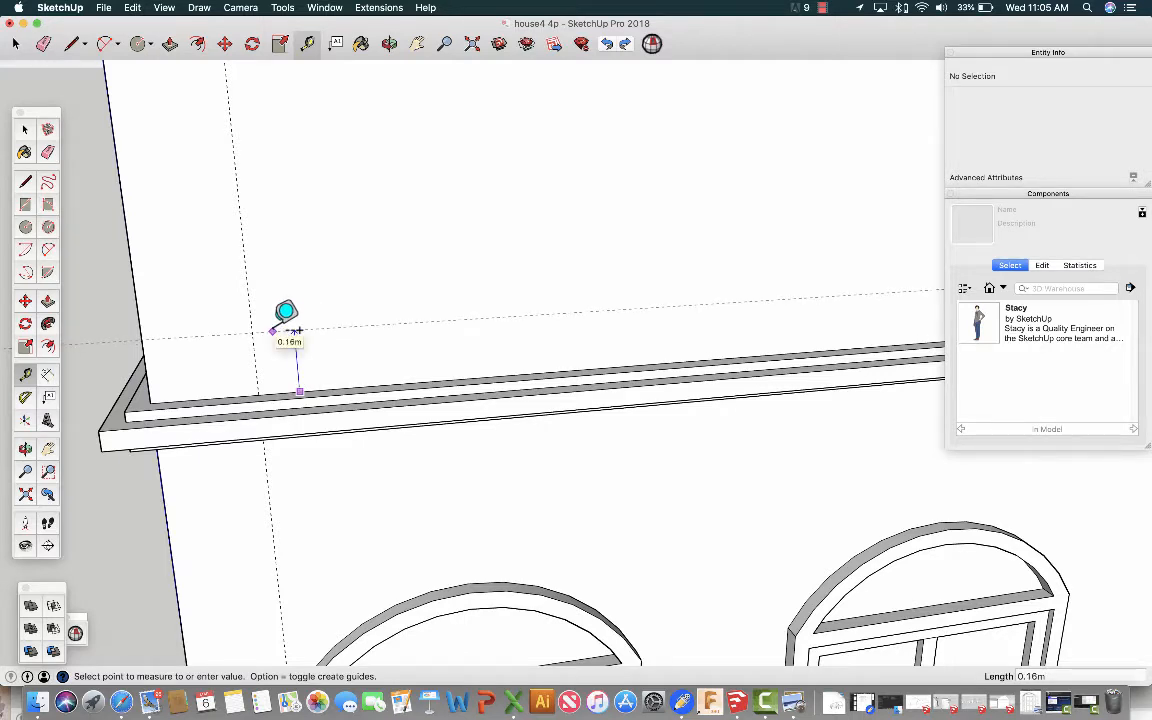
{"action": "left_click", "coordinate": [297, 330]}
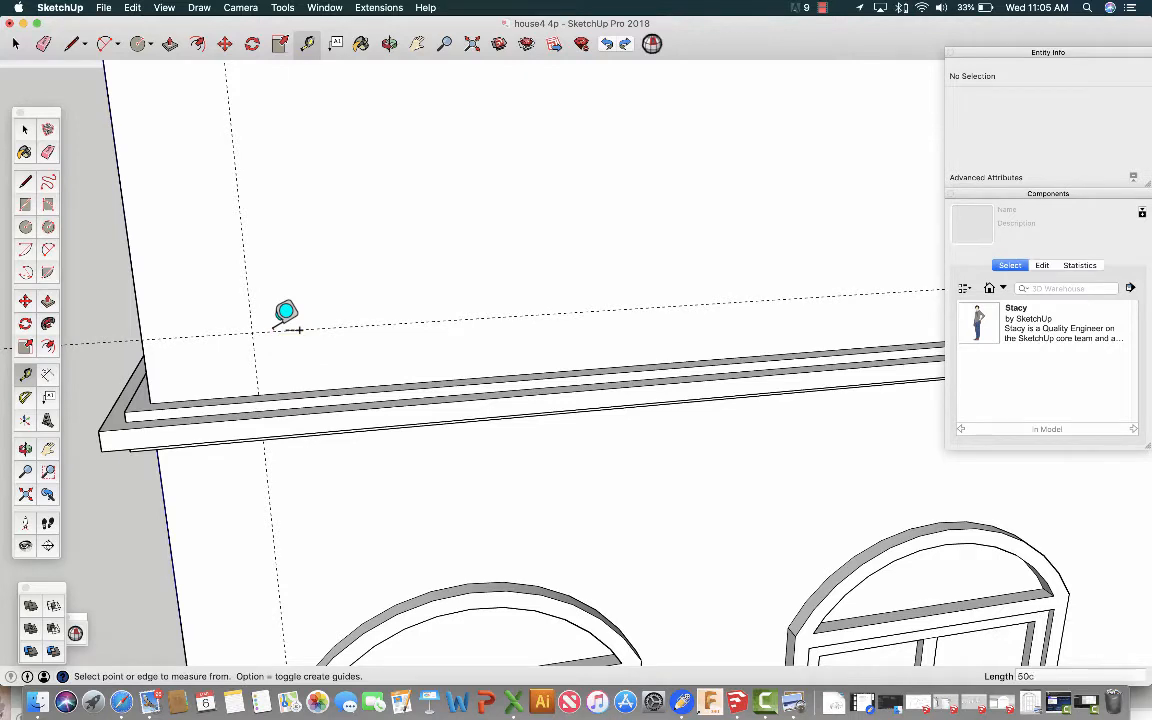
Copy the ground-floor window nearest the corner about 0.27 m upward along the vertical guide.
{"action": "scroll", "coordinate": [286, 313], "scroll_direction": "down", "scroll_amount": 6}
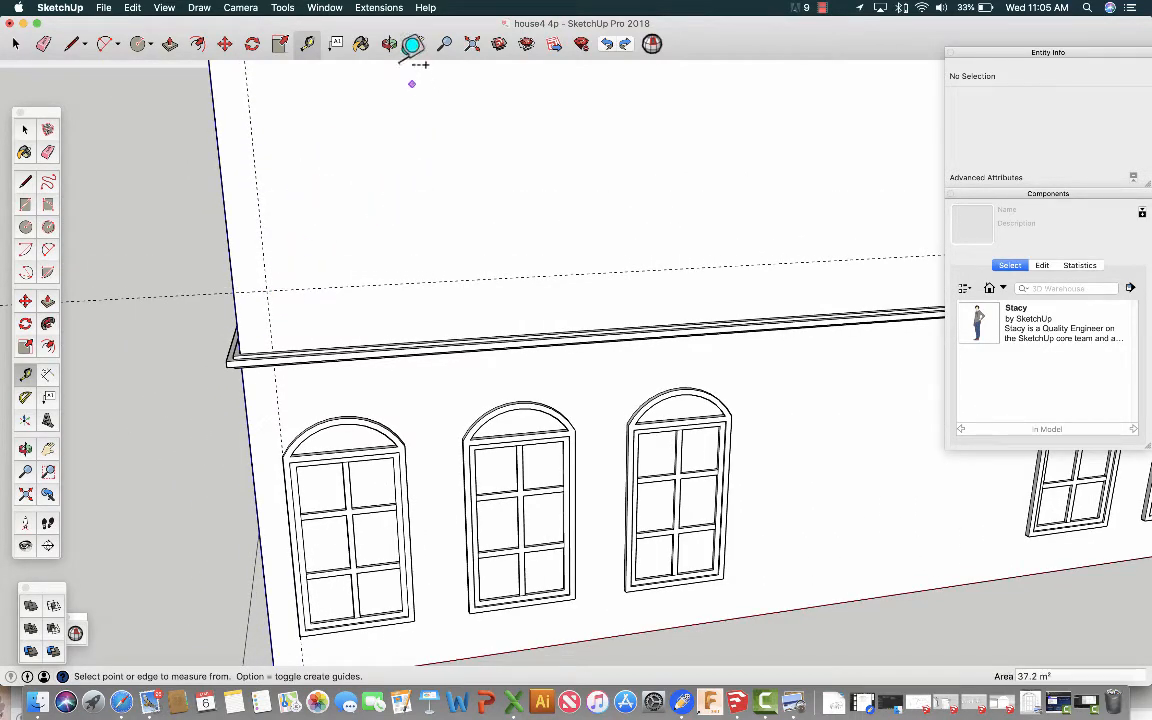
{"action": "left_click", "coordinate": [389, 44]}
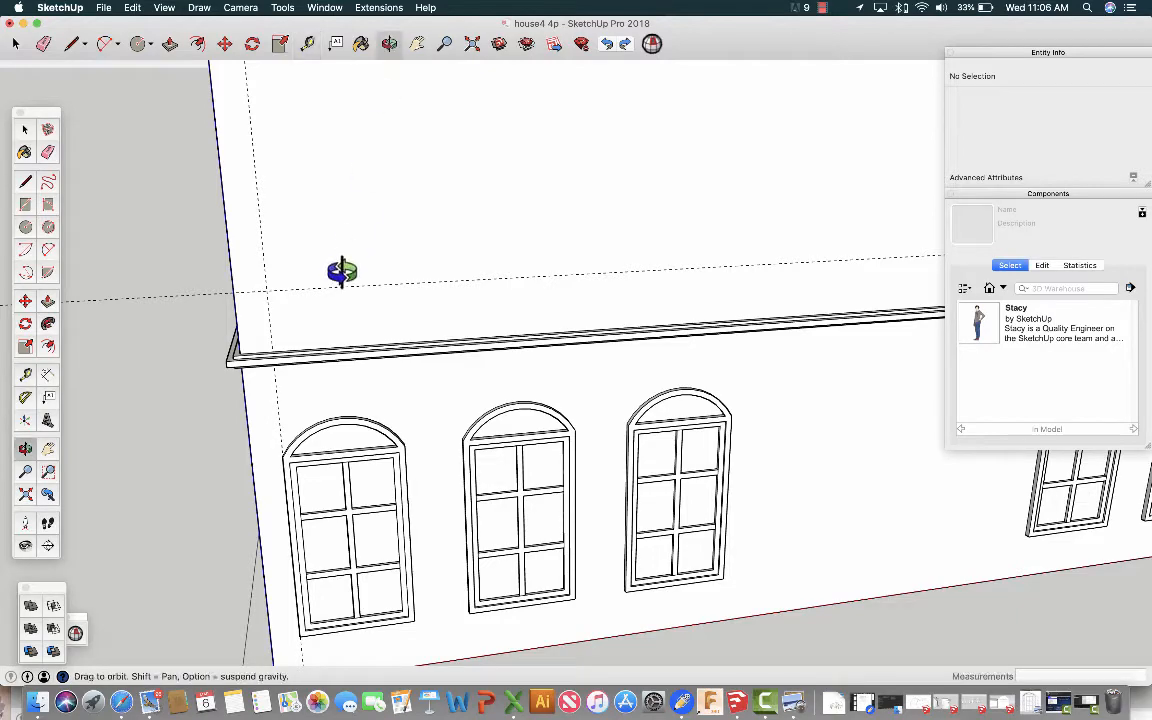
{"action": "left_click_drag", "start_coordinate": [342, 270], "coordinate": [519, 189]}
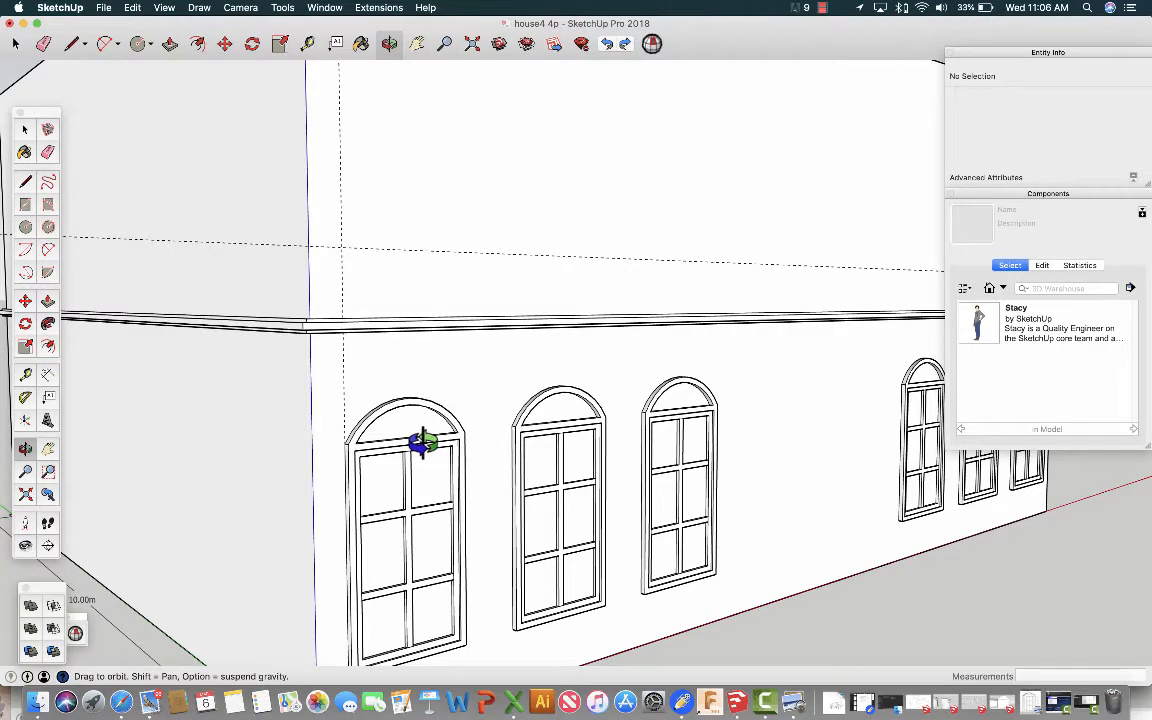
{"action": "left_click_drag", "start_coordinate": [416, 436], "coordinate": [419, 442]}
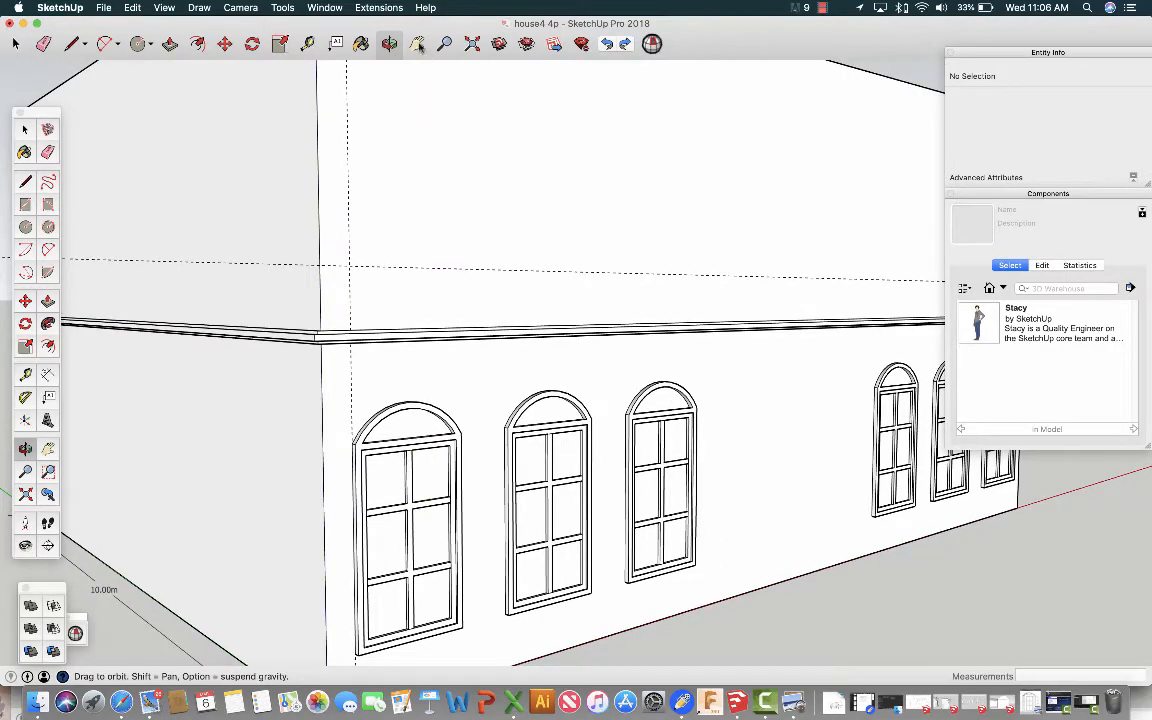
{"action": "left_click", "coordinate": [416, 44]}
{"action": "left_click_drag", "start_coordinate": [400, 431], "coordinate": [415, 388]}
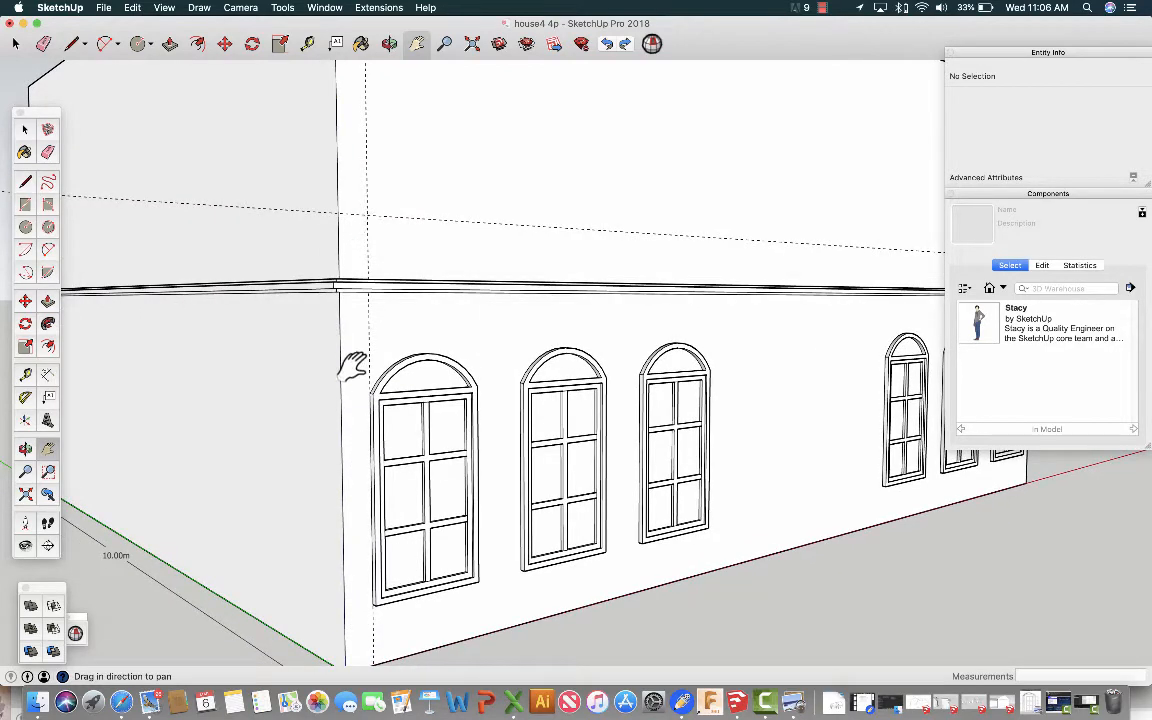
{"action": "left_click", "coordinate": [22, 299]}
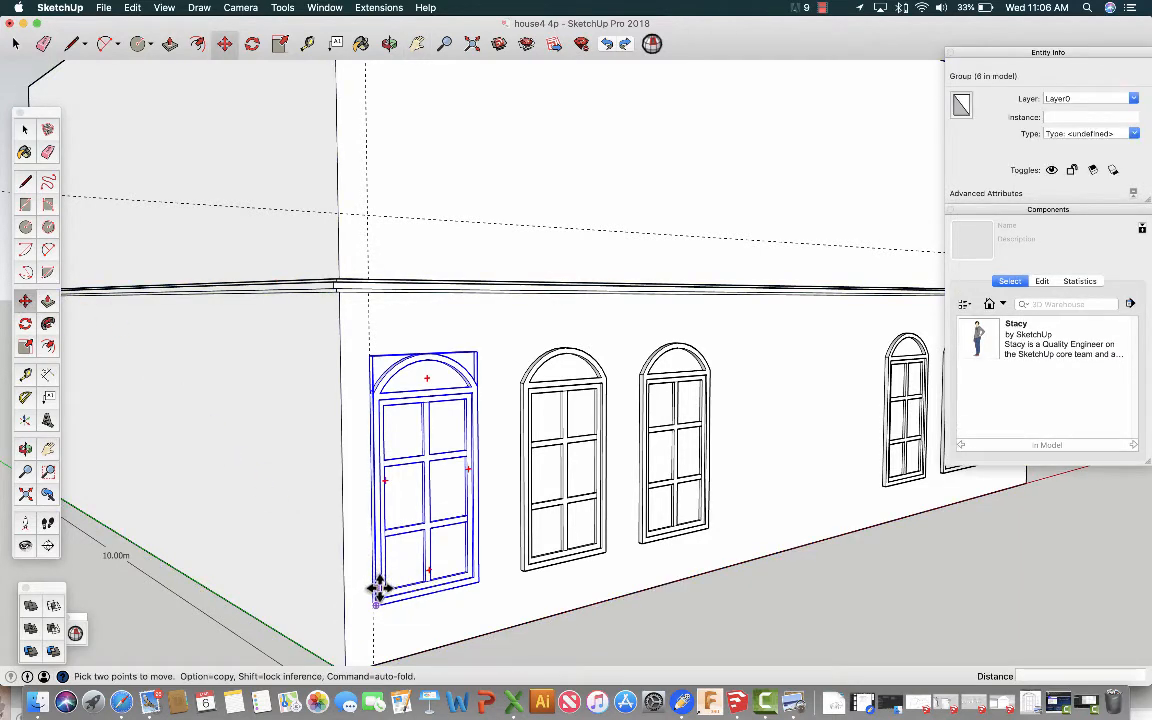
{"action": "scroll", "coordinate": [375, 607], "scroll_direction": "up", "scroll_amount": 5}
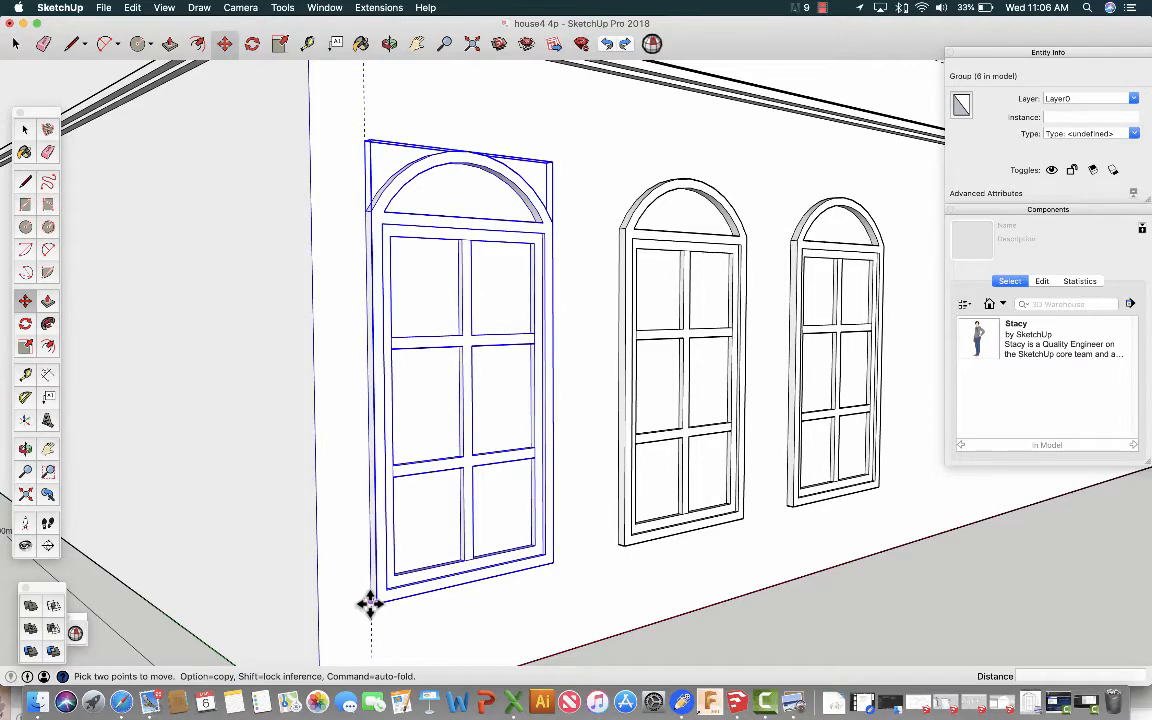
{"action": "scroll", "coordinate": [370, 615], "scroll_direction": "up", "scroll_amount": 4}
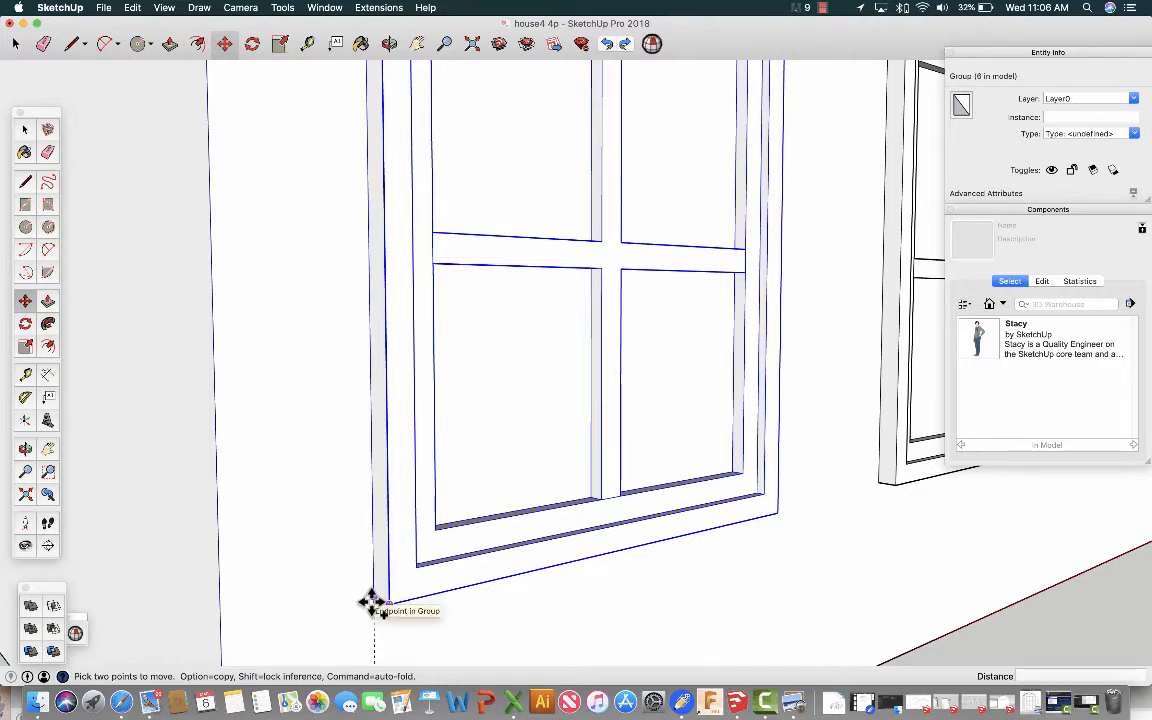
{"action": "scroll", "coordinate": [372, 602], "scroll_direction": "down", "scroll_amount": 4}
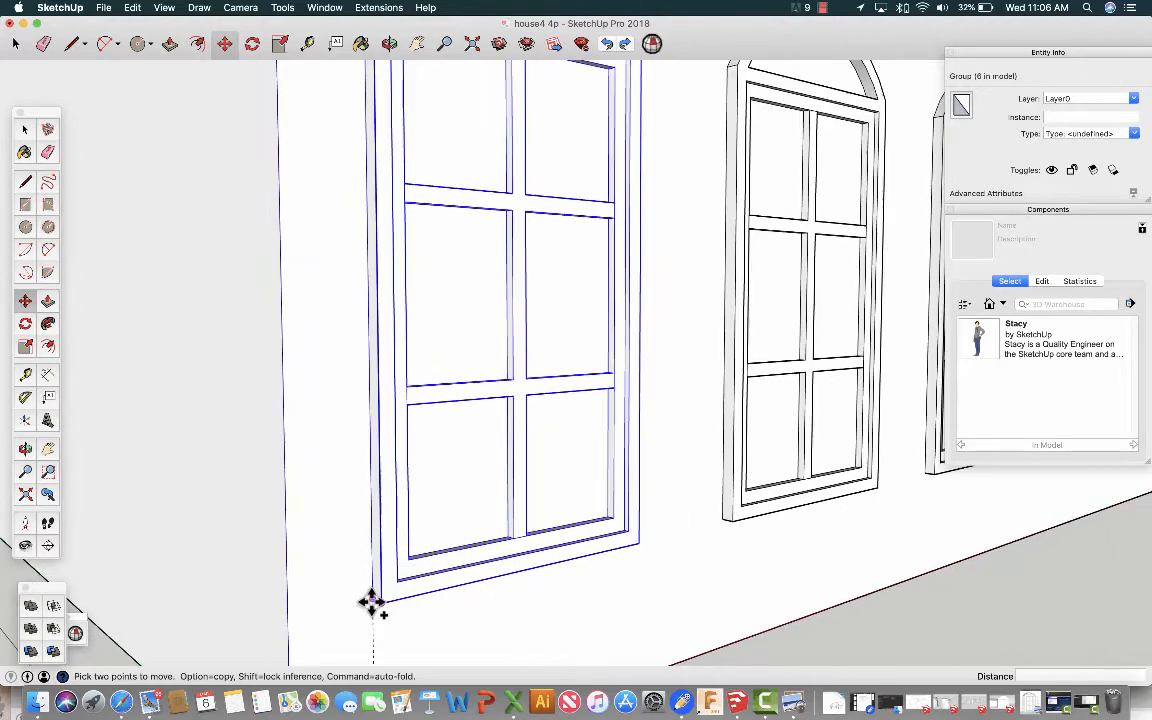
{"action": "left_click", "coordinate": [372, 602]}
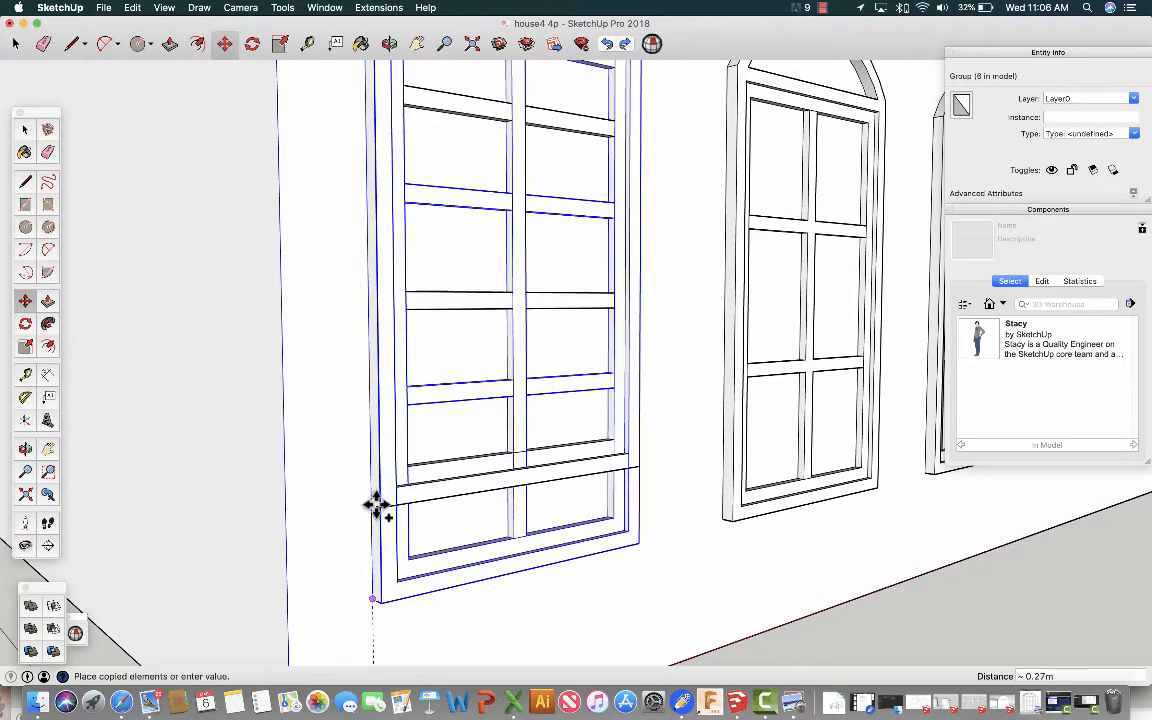
{"action": "left_click", "coordinate": [376, 505]}
{"action": "scroll", "coordinate": [376, 505], "scroll_direction": "down", "scroll_amount": 1}
{"action": "scroll", "coordinate": [376, 505], "scroll_direction": "down", "scroll_amount": 4}
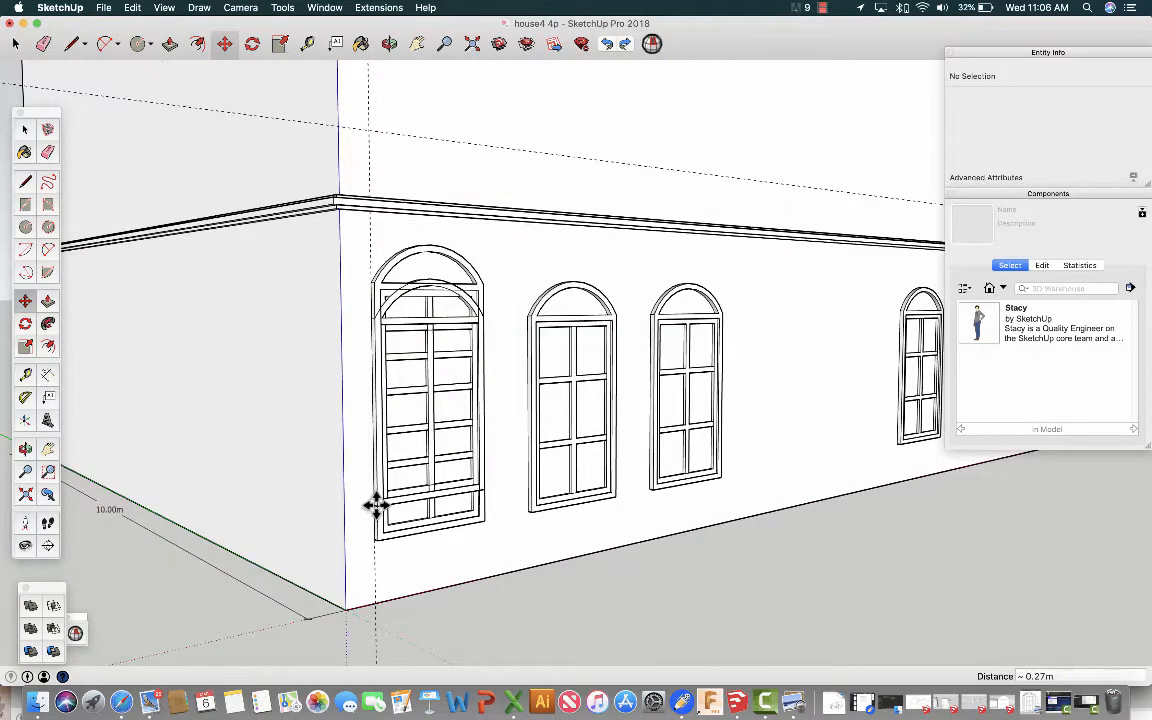
Try to copy the raised window up to the guides' intersection on the upper storey, and undo both window copies.
{"action": "left_click", "coordinate": [376, 505]}
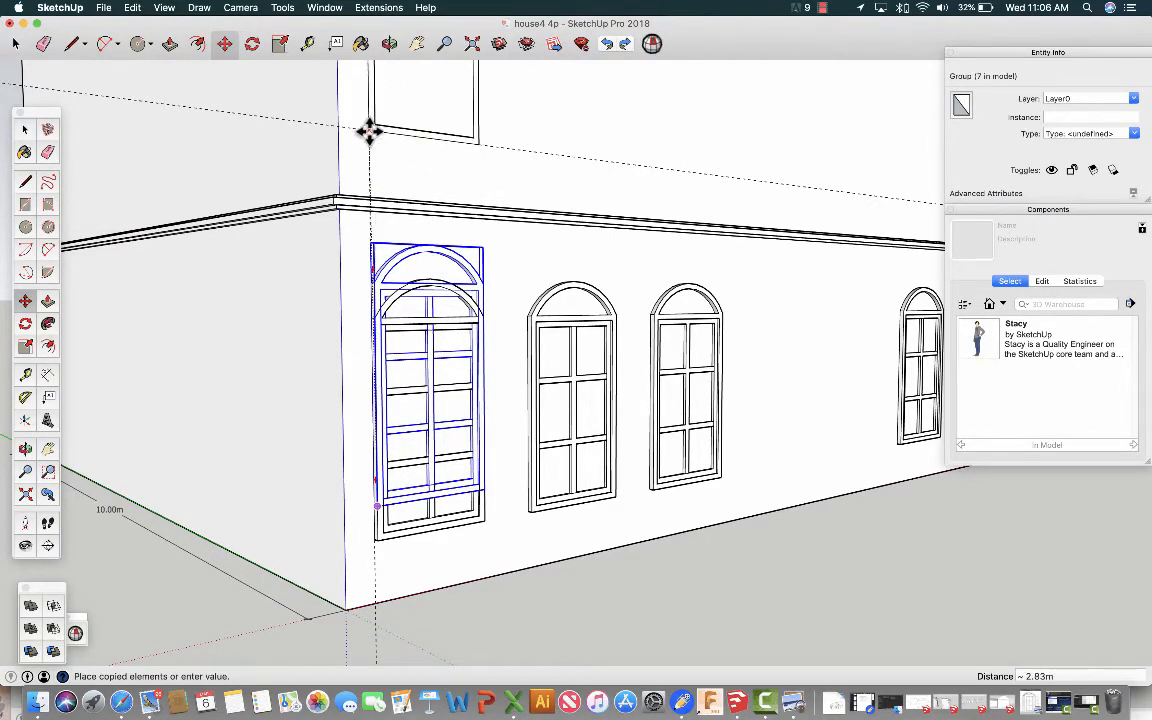
{"action": "left_click", "coordinate": [369, 132]}
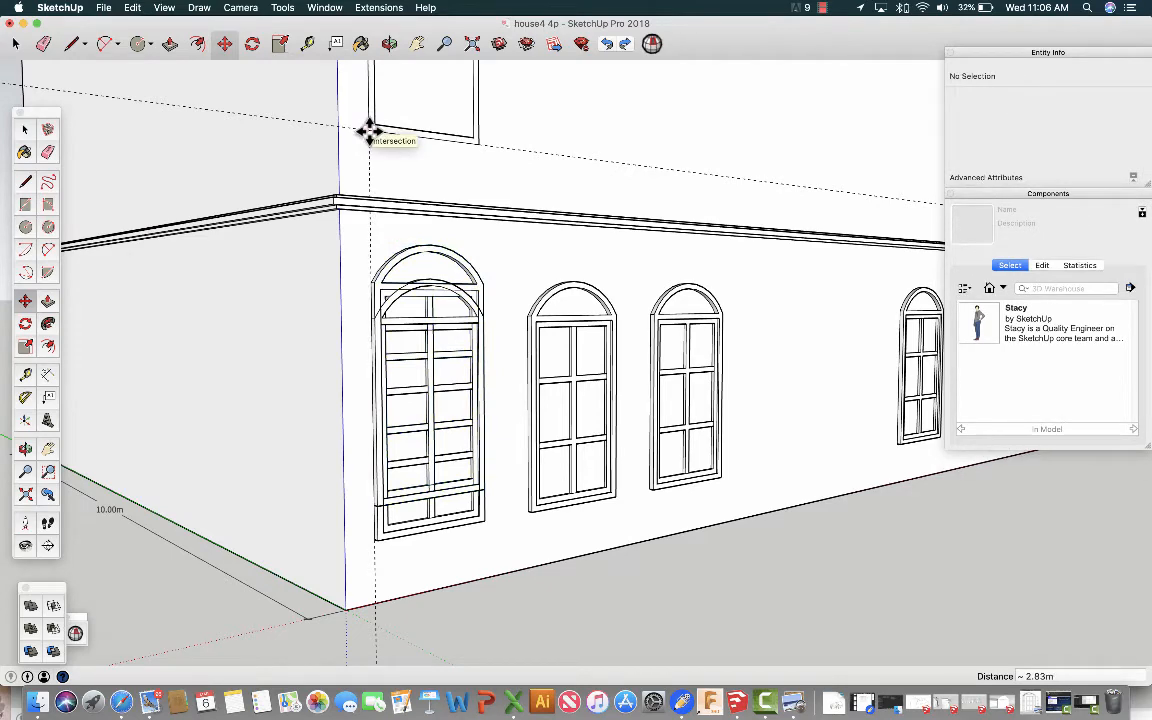
{"action": "key", "text": "super+z"}
{"action": "key", "text": "super+z"}
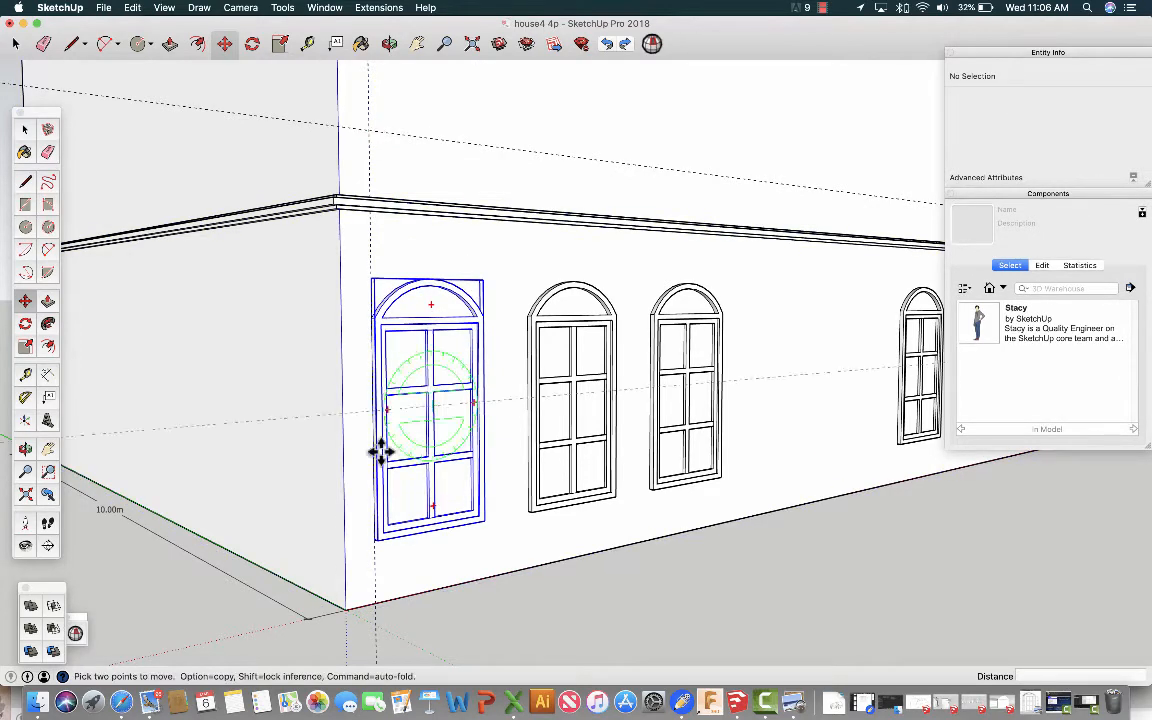
Try to copy the corner ground-floor window 3.10 m up onto the horizontal guide, starting from its lower front corner.
{"action": "left_click", "coordinate": [373, 538]}
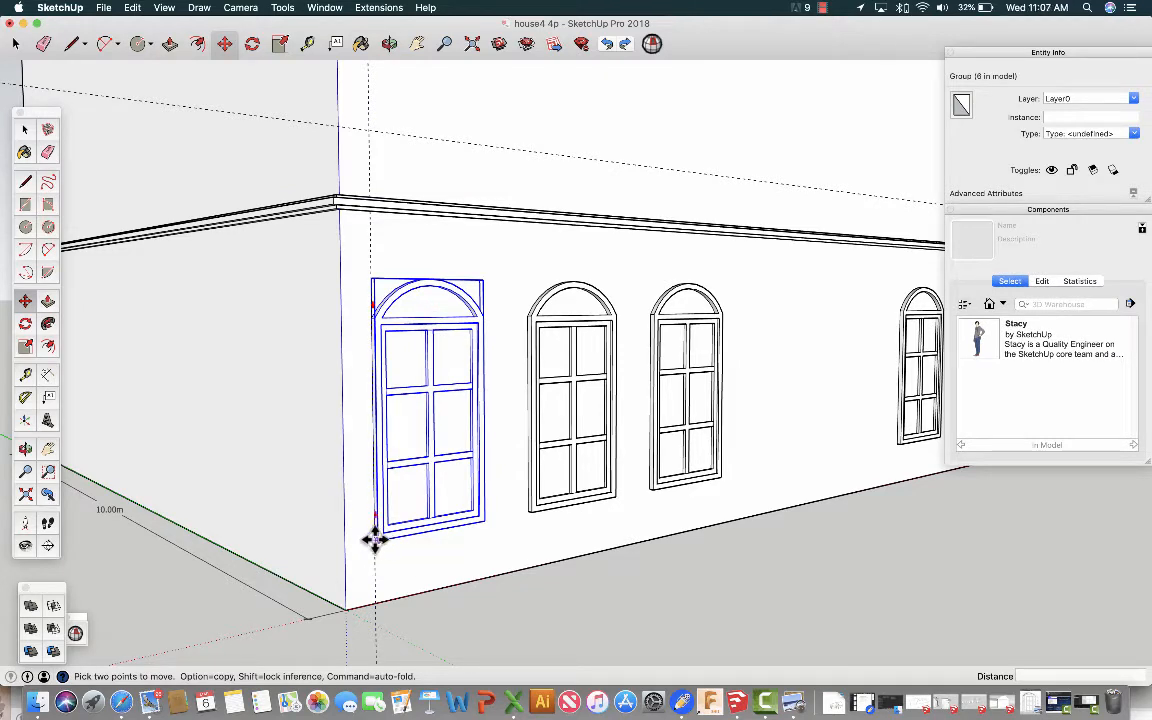
{"action": "left_click", "coordinate": [375, 540]}
{"action": "key", "text": "alt"}
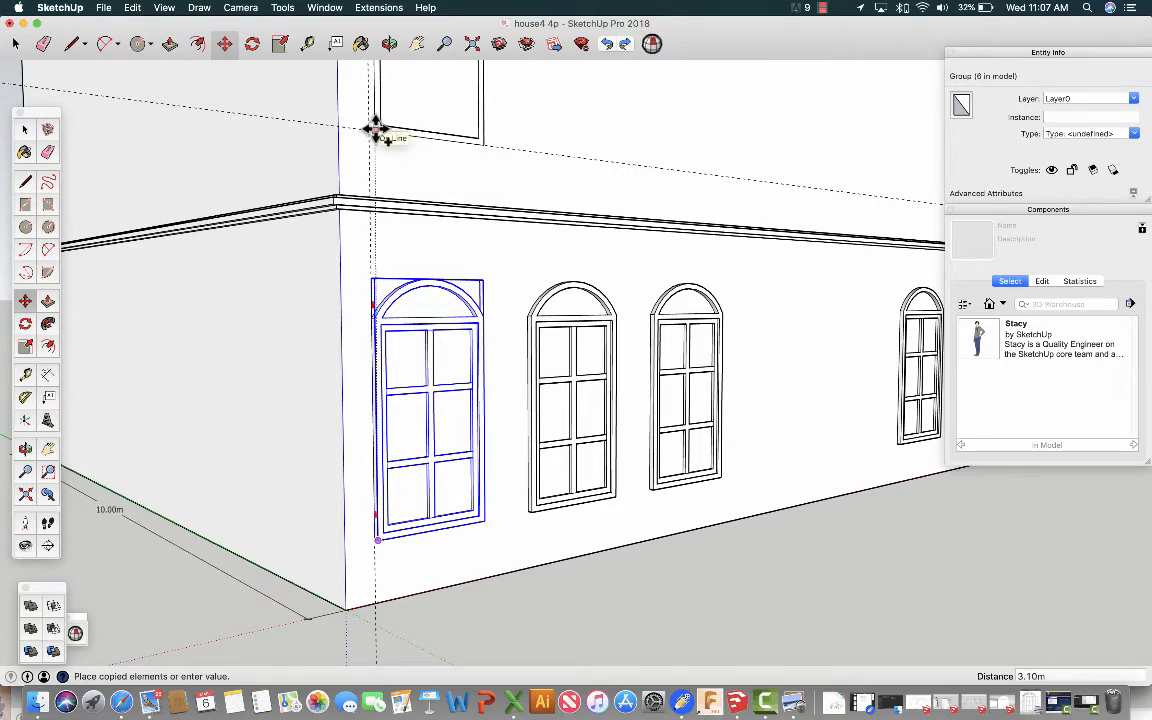
{"action": "left_click", "coordinate": [375, 128]}
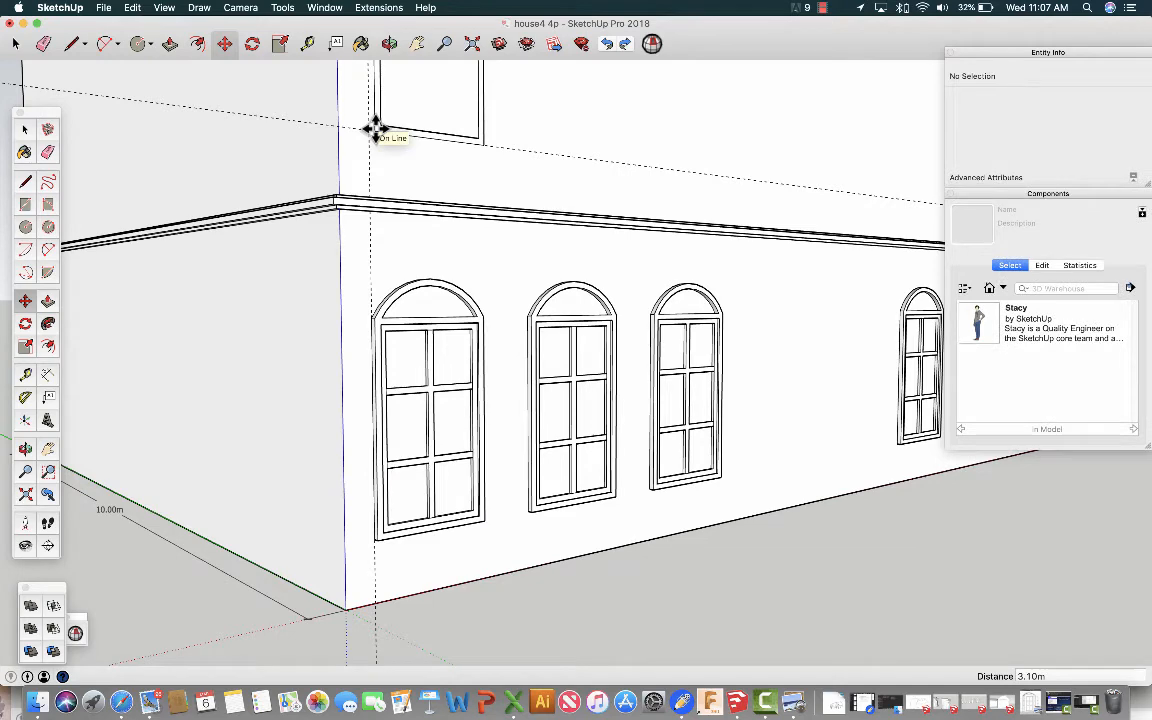
Copy the corner ground-floor window 3.10 m up, from its lower corner at the wall to the guides' intersection on the upper storey.
{"action": "scroll", "coordinate": [380, 532], "scroll_direction": "up", "scroll_amount": 5}
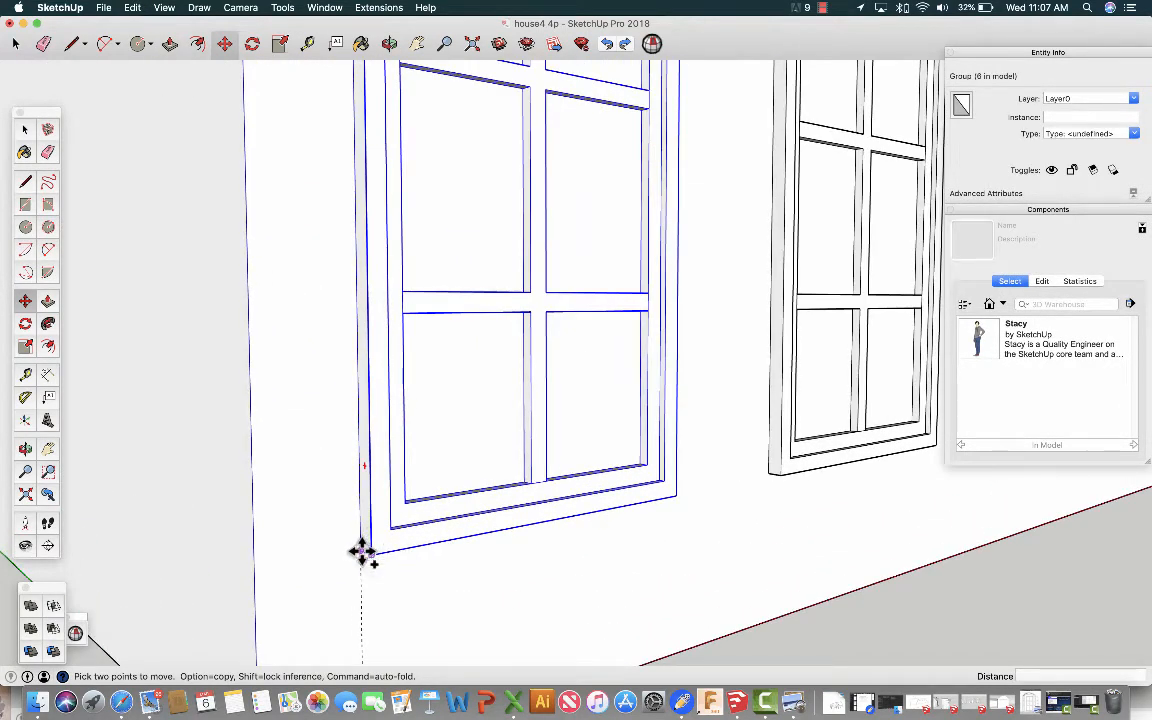
{"action": "key", "text": "alt"}
{"action": "left_click", "coordinate": [362, 550]}
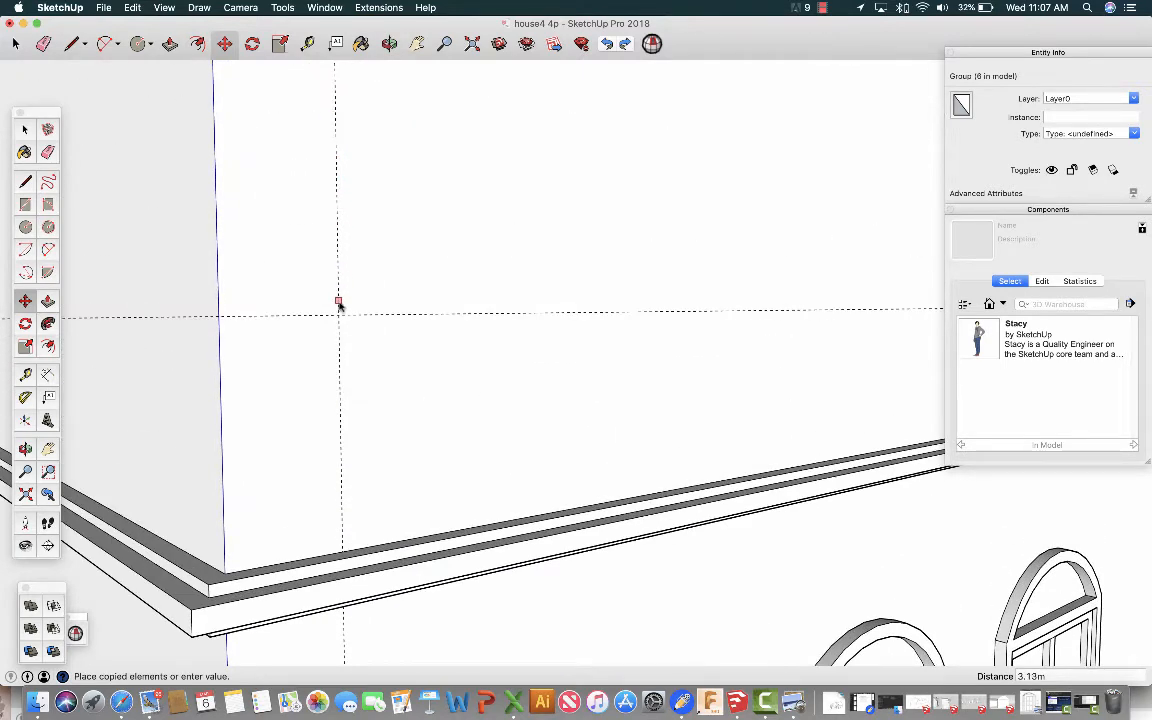
{"action": "left_click", "coordinate": [341, 314]}
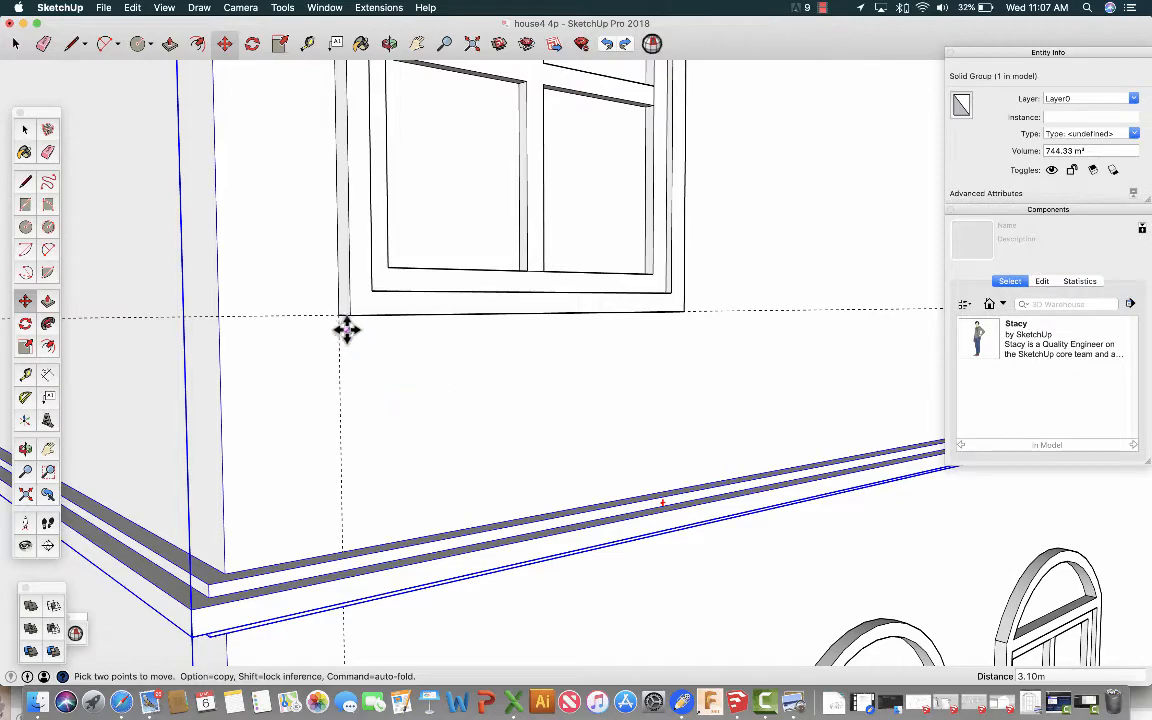
Copy the upper-storey corner window 1.5 m along the front wall and multiply the copy x7 to fill the row.
{"action": "scroll", "coordinate": [353, 335], "scroll_direction": "down", "scroll_amount": 10}
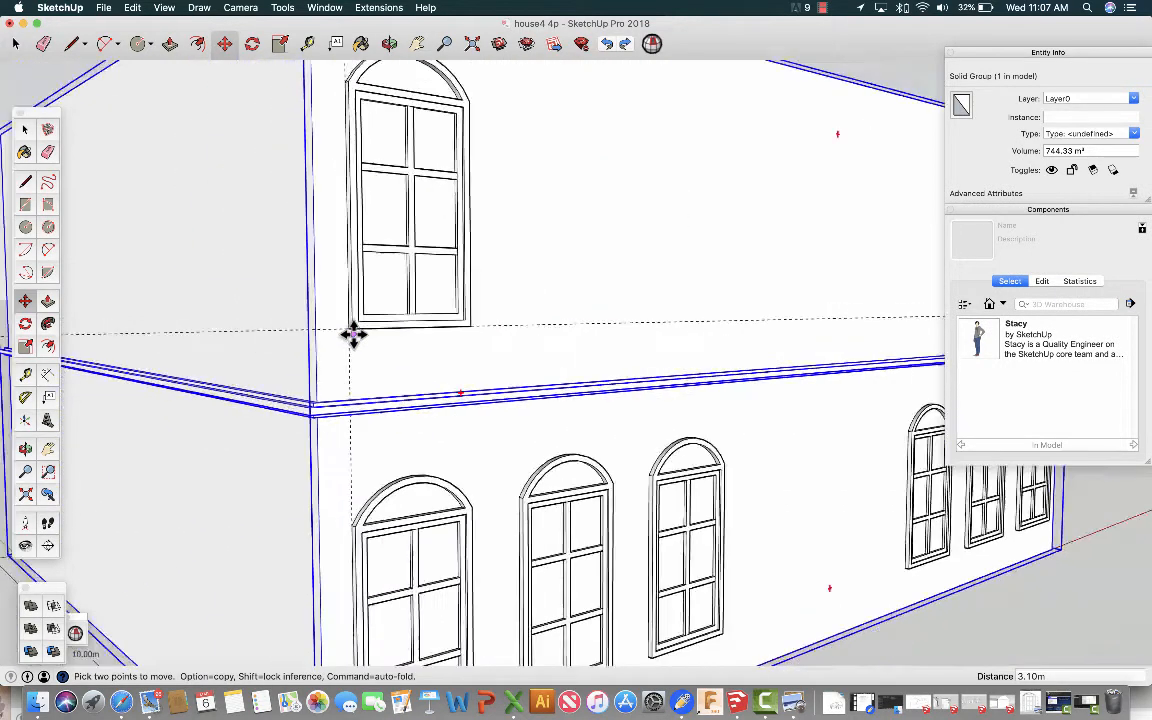
{"action": "scroll", "coordinate": [353, 335], "scroll_direction": "down", "scroll_amount": 2}
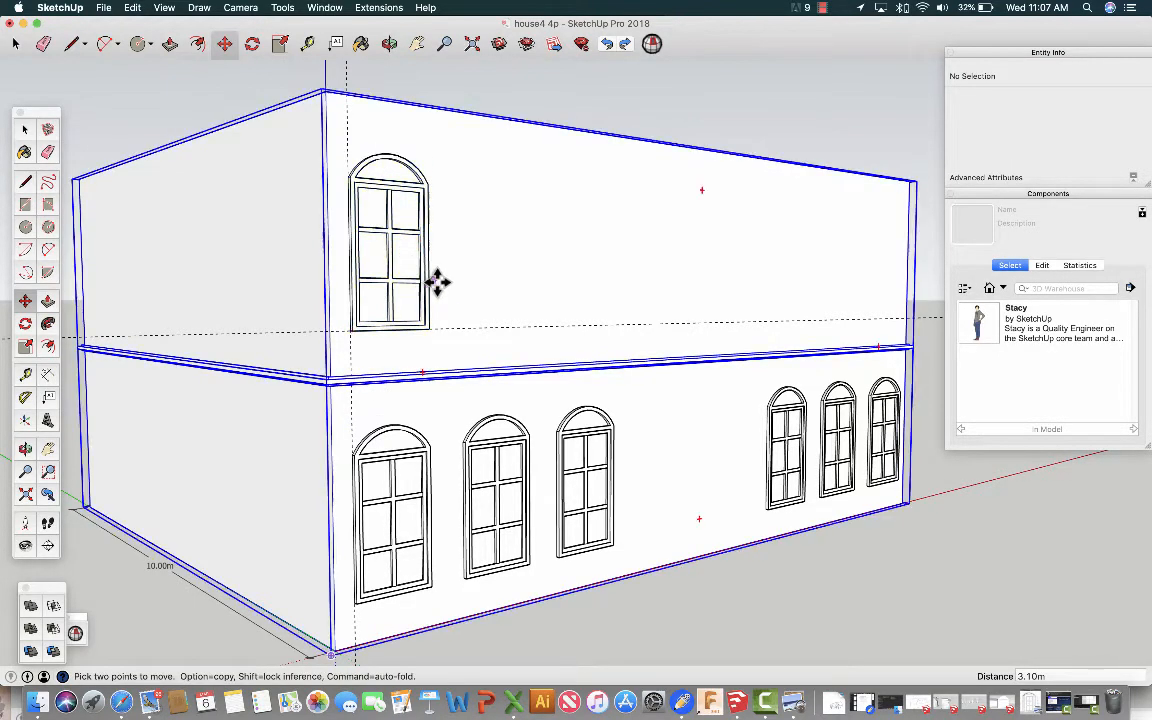
{"action": "left_click", "coordinate": [383, 225]}
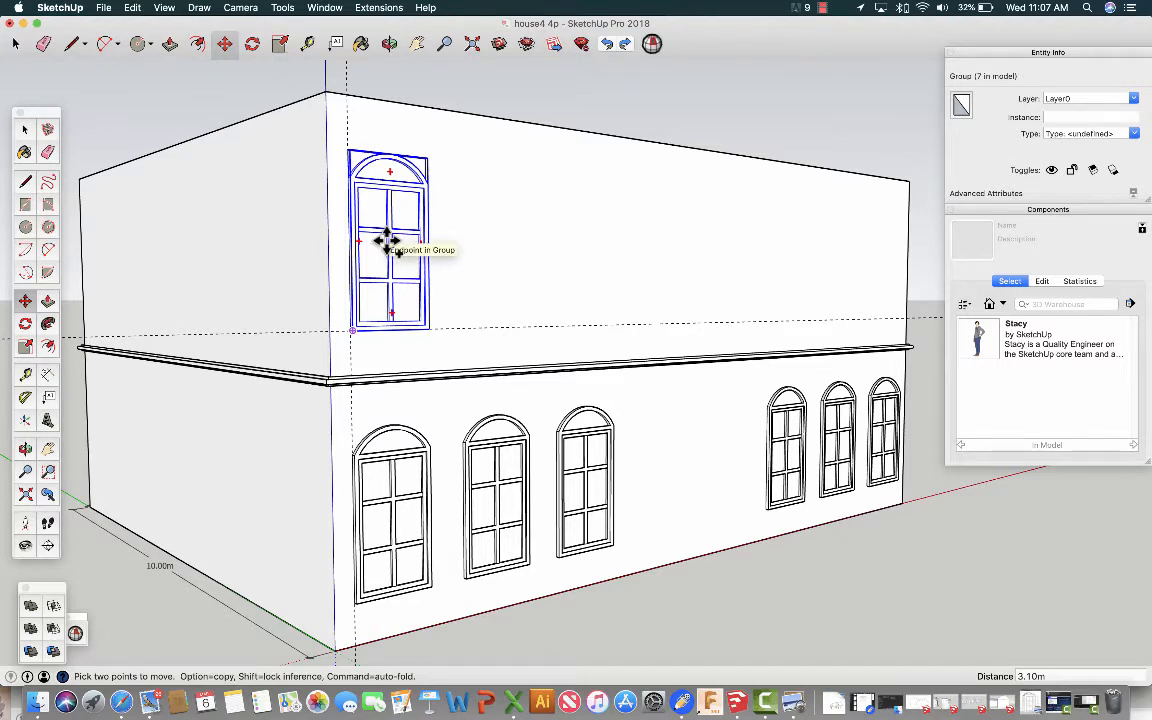
{"action": "left_click", "coordinate": [386, 240]}
{"action": "key", "text": "alt"}
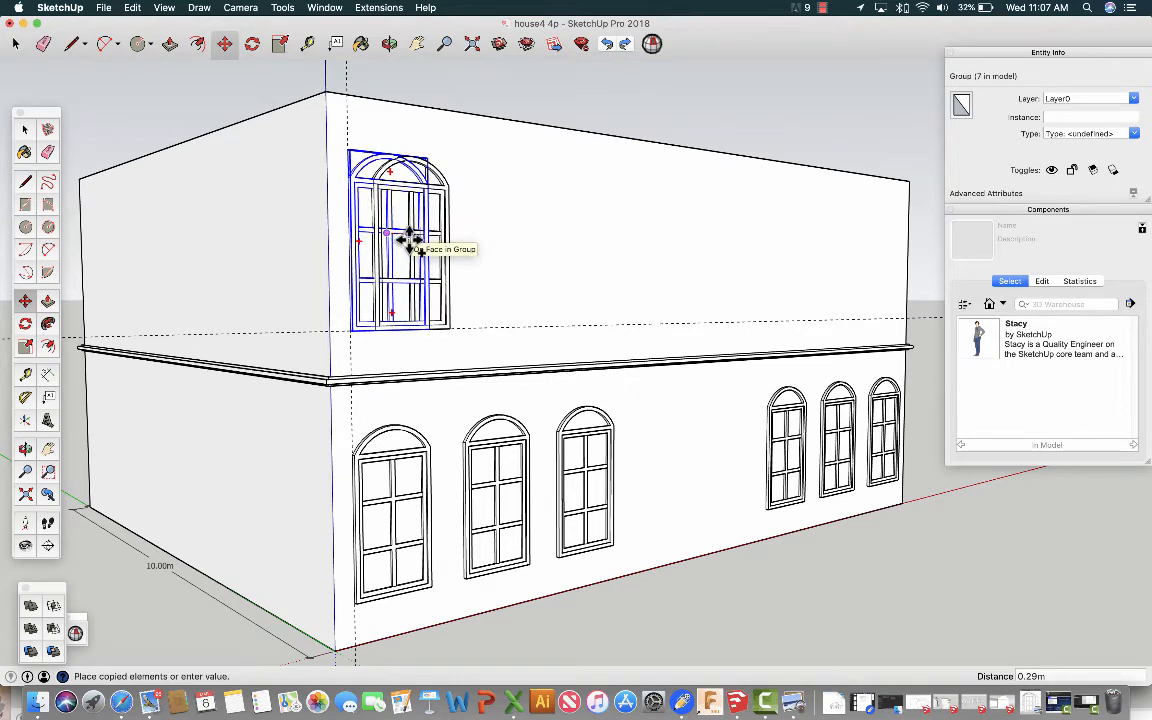
{"action": "left_click", "coordinate": [409, 240]}
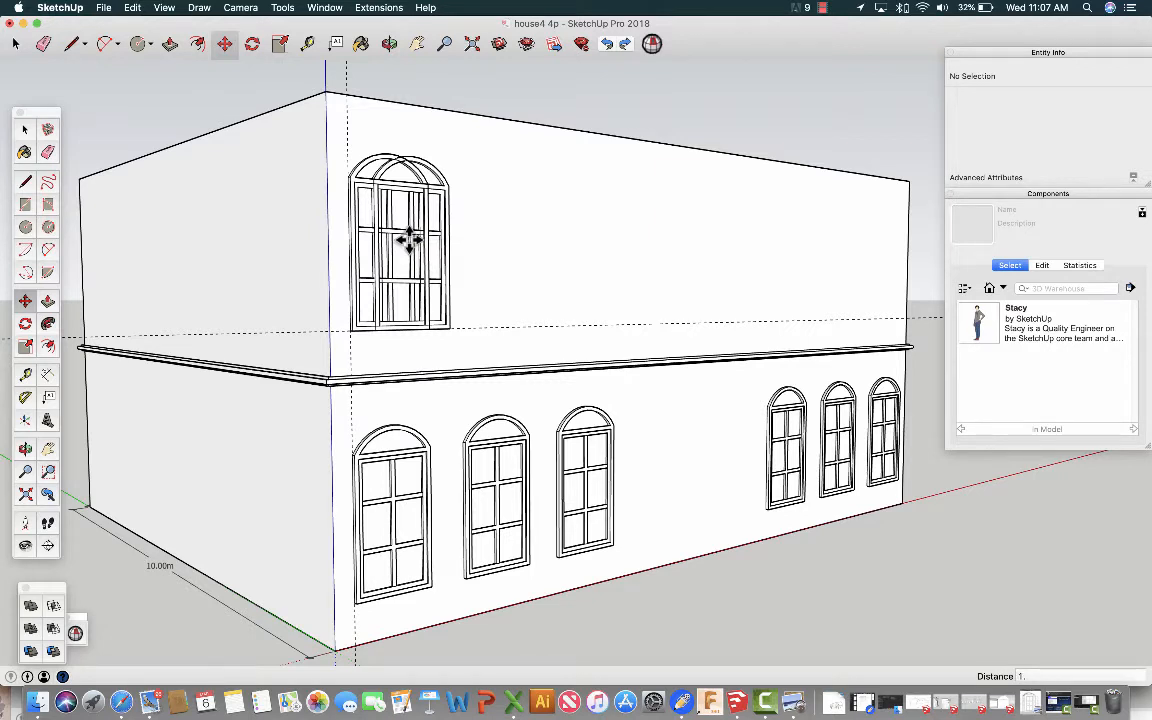
{"action": "type", "text": "1.5m"}
{"action": "key", "text": "Return"}
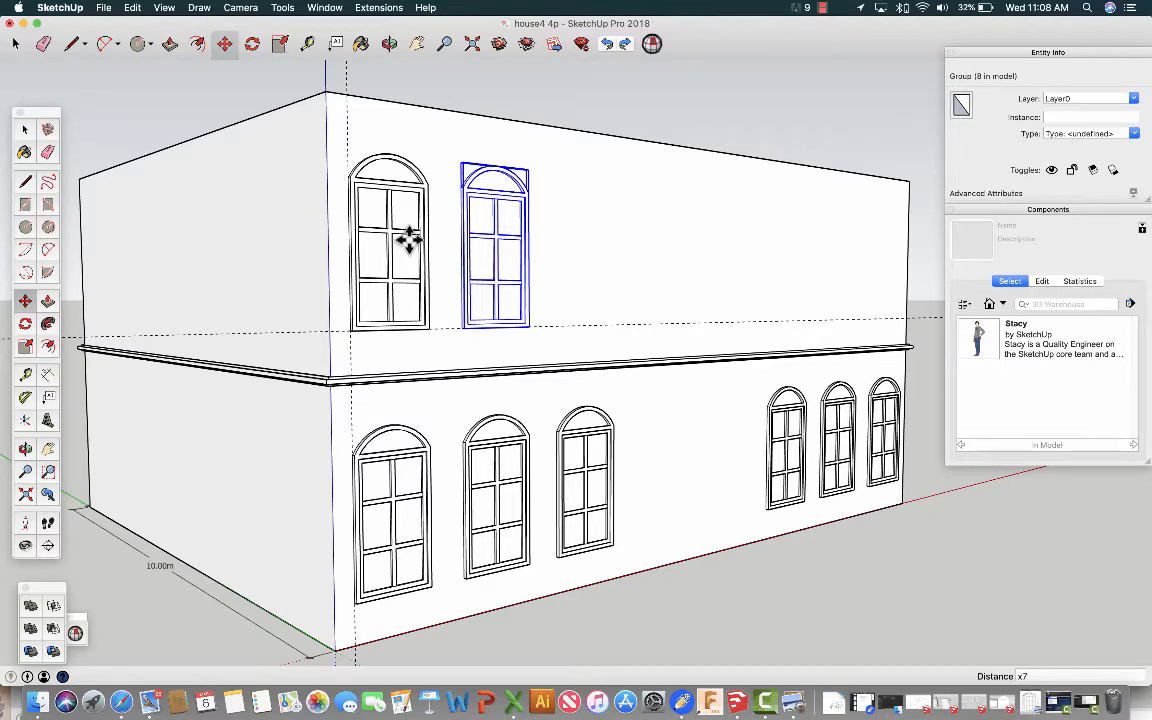
{"action": "key", "text": "Return"}
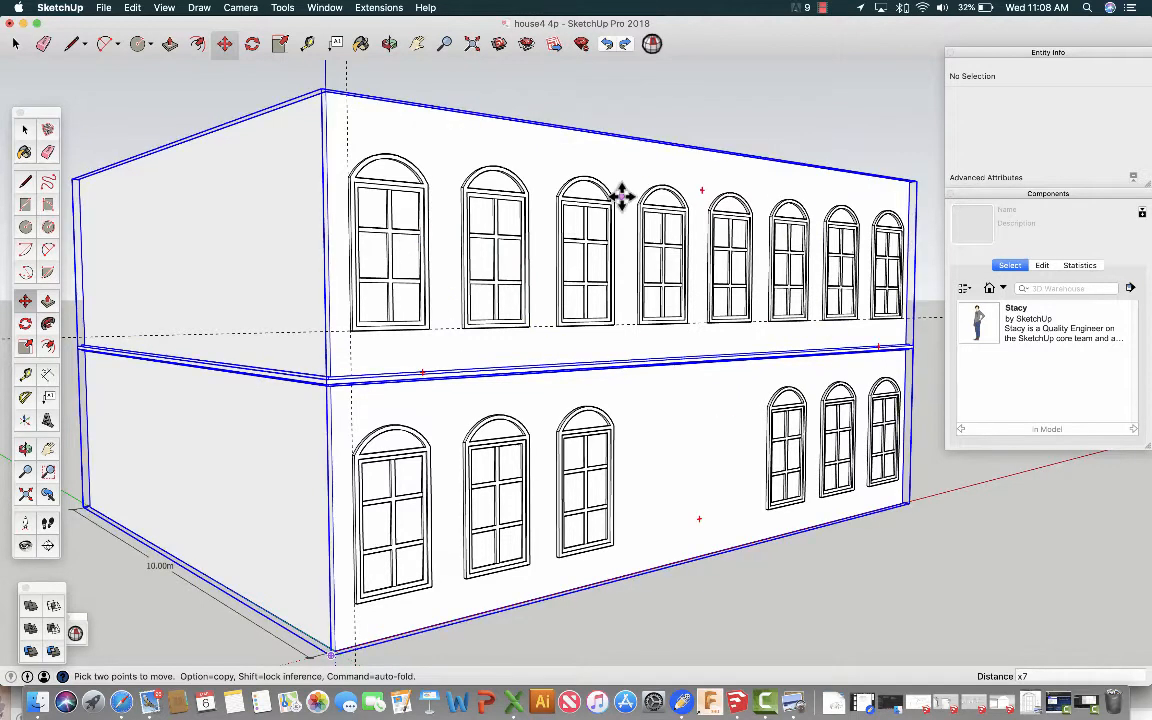
{"action": "left_click", "coordinate": [24, 130]}
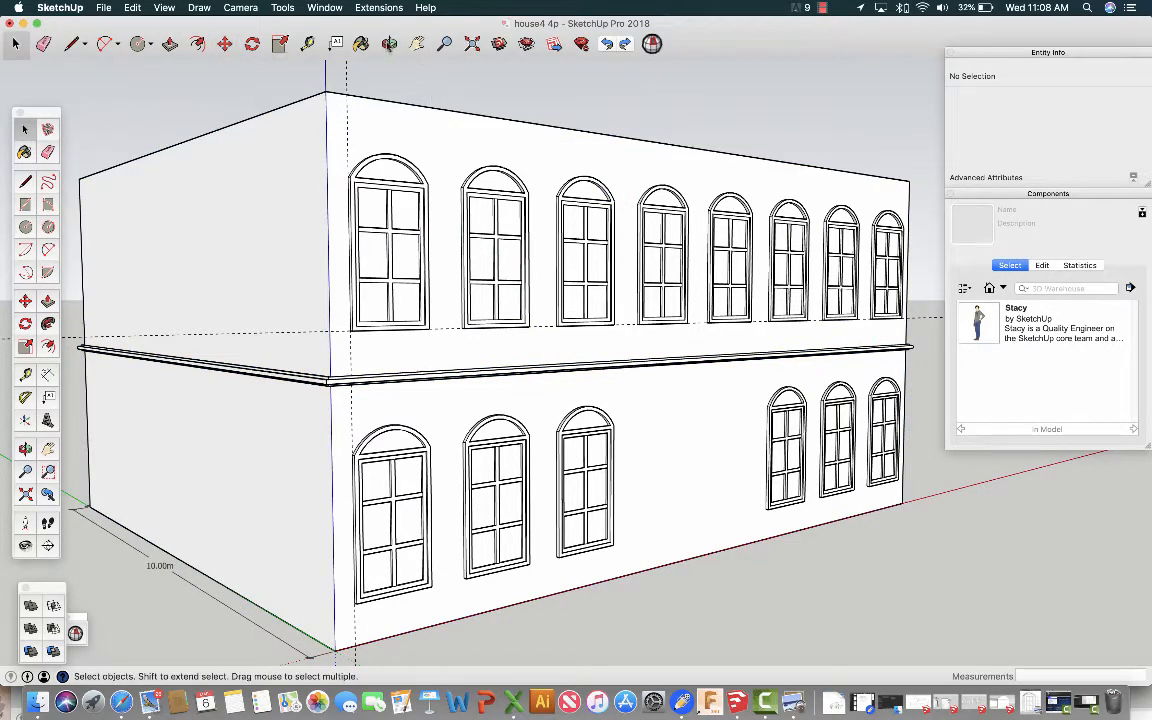
Open the house body group for editing, with its top face in view.
{"action": "scroll", "coordinate": [350, 342], "scroll_direction": "up", "scroll_amount": 5}
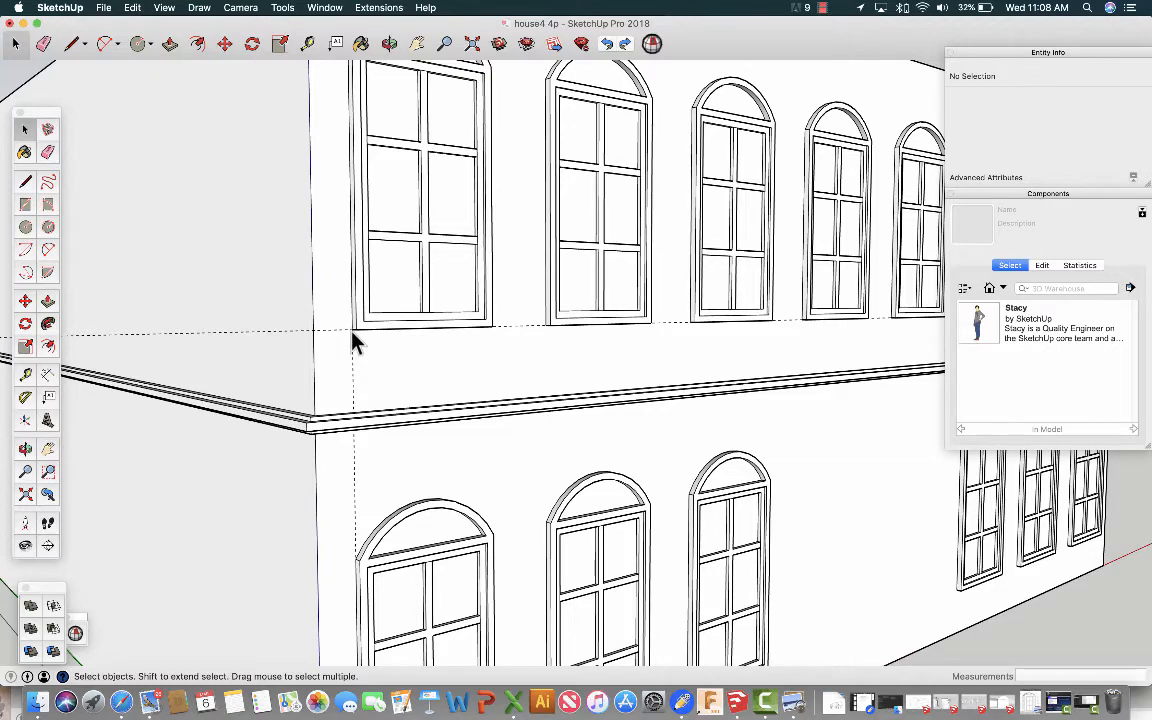
{"action": "scroll", "coordinate": [352, 342], "scroll_direction": "down", "scroll_amount": 5}
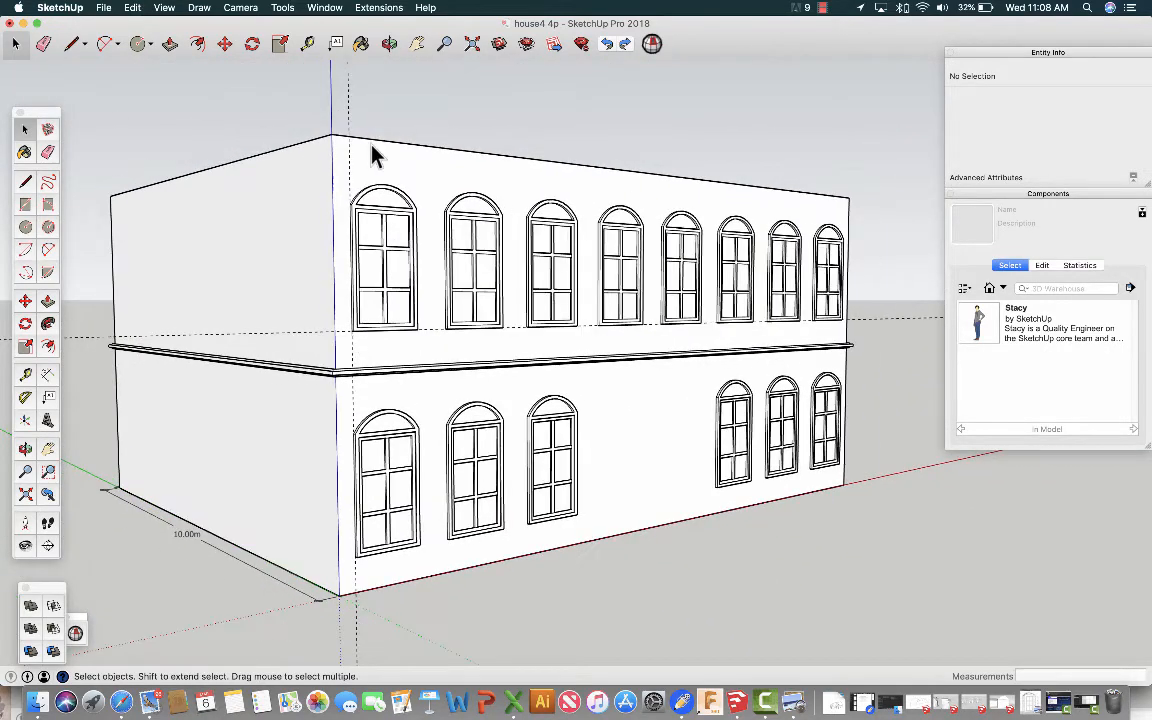
{"action": "left_click", "coordinate": [390, 44]}
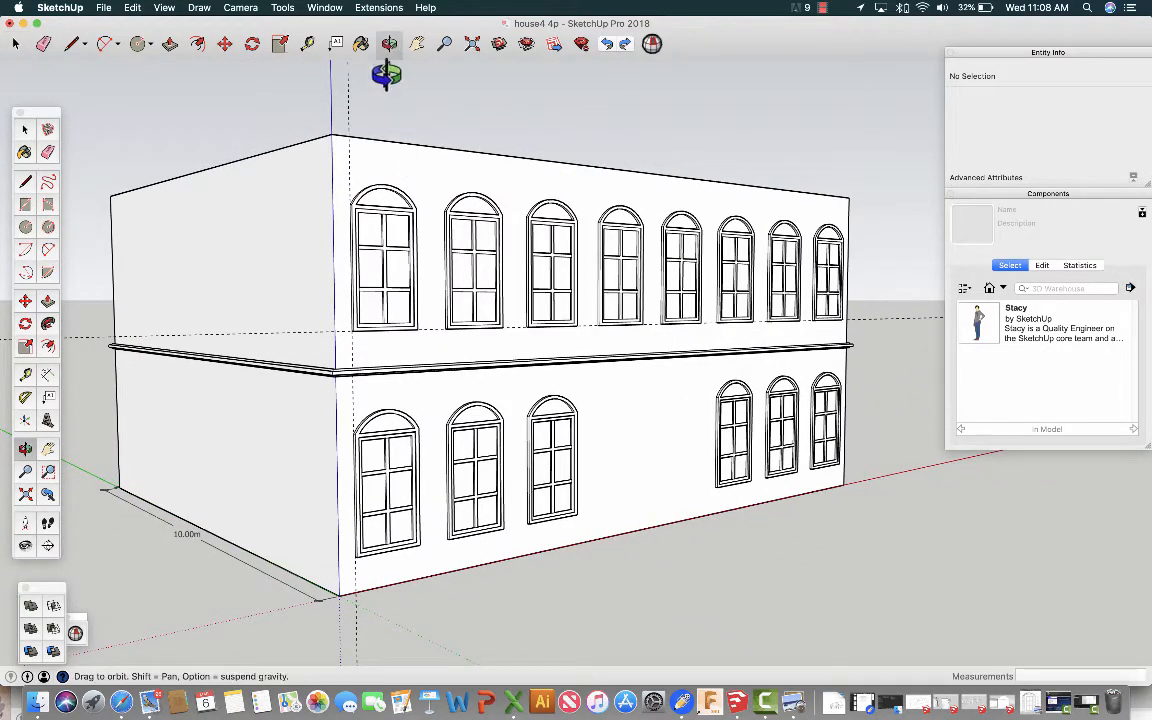
{"action": "mouse_move", "coordinate": [381, 95]}
{"action": "left_mouse_down"}
{"action": "mouse_move", "coordinate": [481, 154]}
{"action": "mouse_move", "coordinate": [523, 203]}
{"action": "mouse_move", "coordinate": [504, 260]}
{"action": "mouse_move", "coordinate": [404, 267]}
{"action": "mouse_move", "coordinate": [306, 247]}
{"action": "mouse_move", "coordinate": [273, 221]}
{"action": "mouse_move", "coordinate": [275, 185]}
{"action": "mouse_move", "coordinate": [329, 227]}
{"action": "left_mouse_up"}
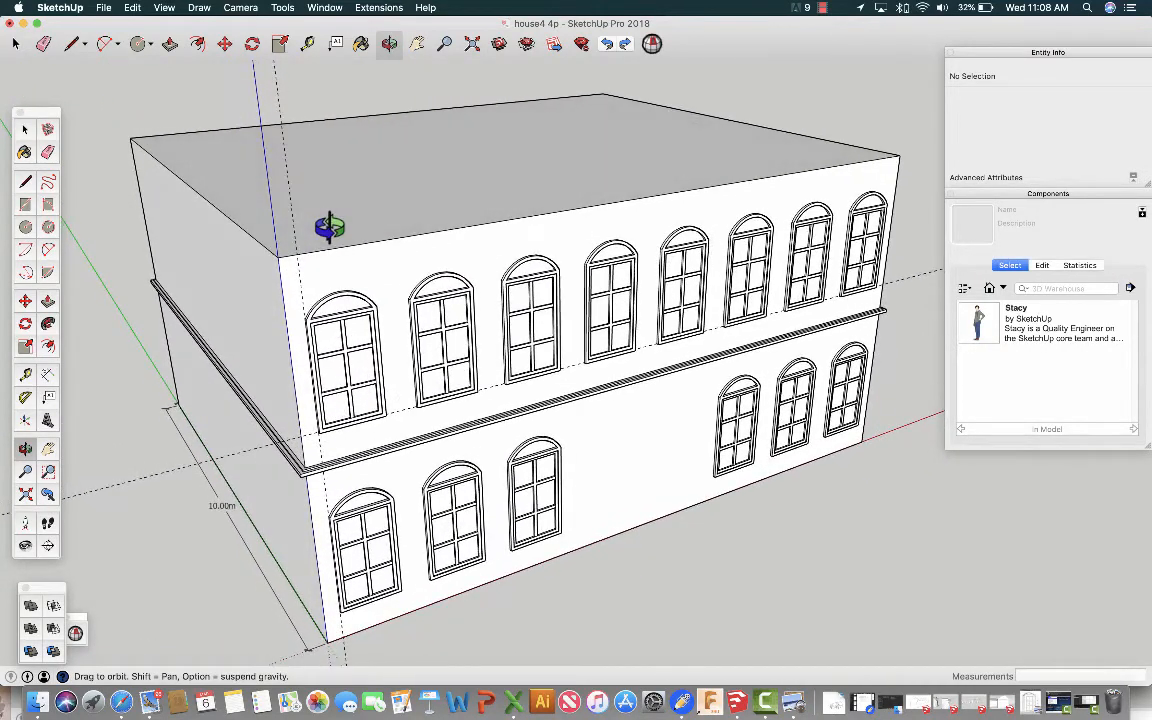
{"action": "left_click", "coordinate": [24, 129]}
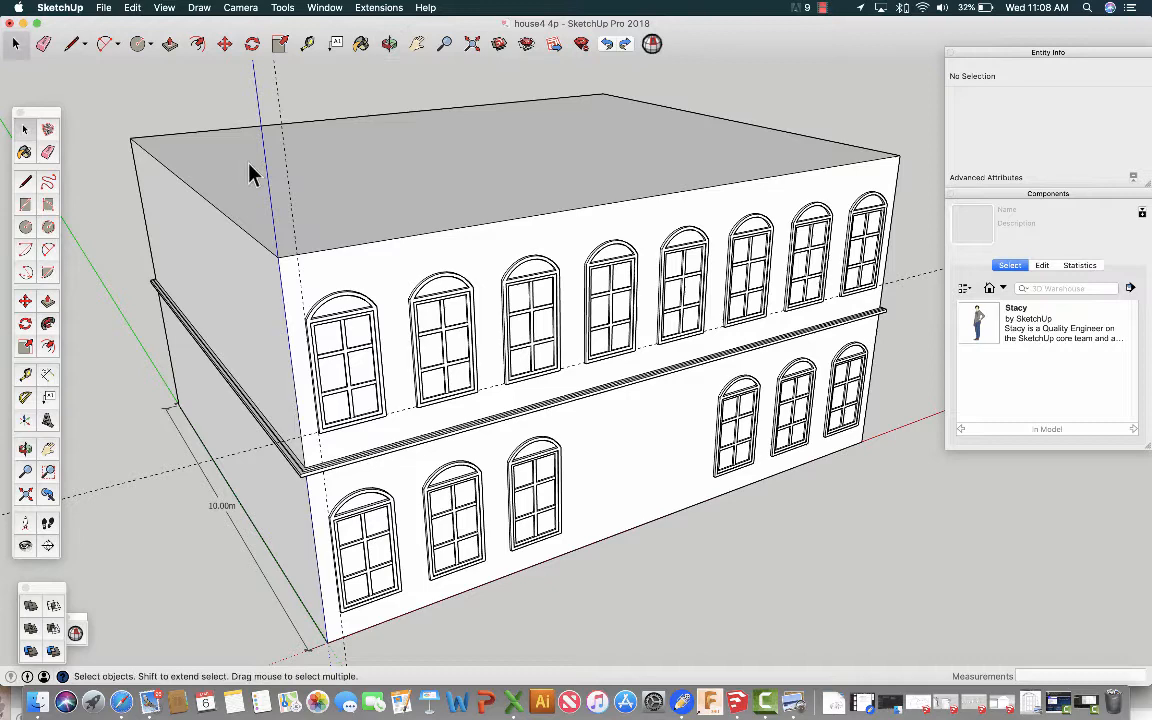
{"action": "double_click", "coordinate": [330, 239]}
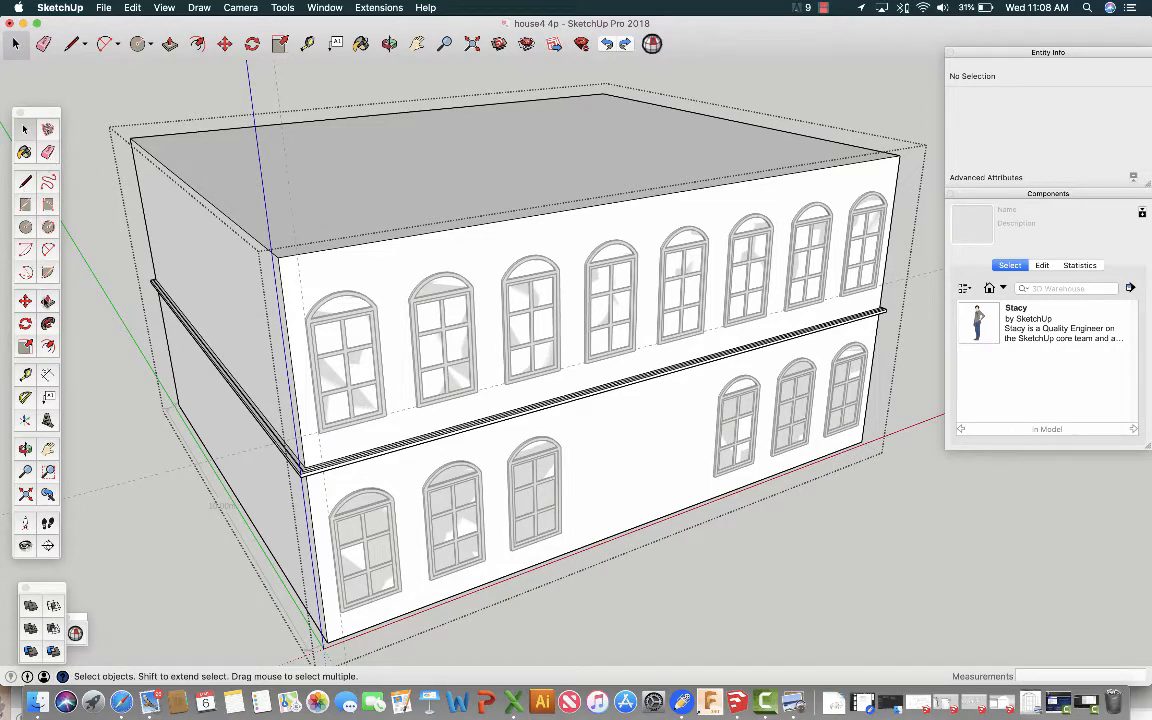
Try to push/pull the house's top face up 3.10 m without a new starting face, and undo the extrusion.
{"action": "key", "text": "p"}
{"action": "left_click_drag", "start_coordinate": [325, 224], "coordinate": [323, 190]}
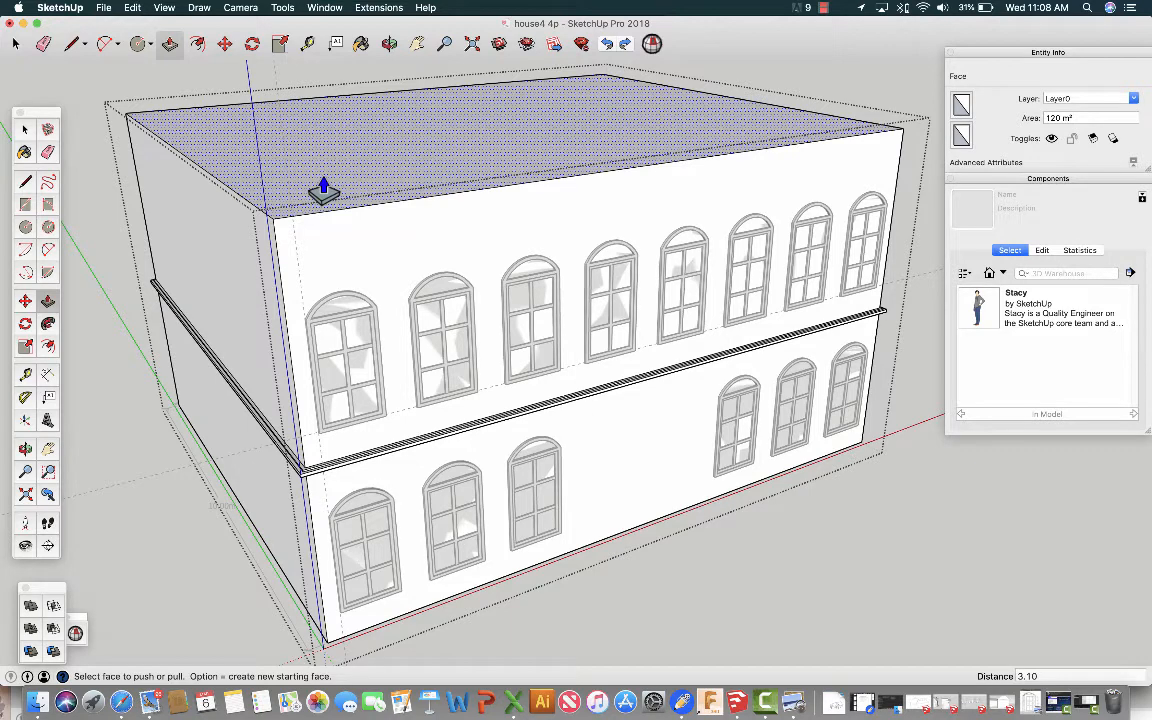
{"action": "key", "text": "Return"}
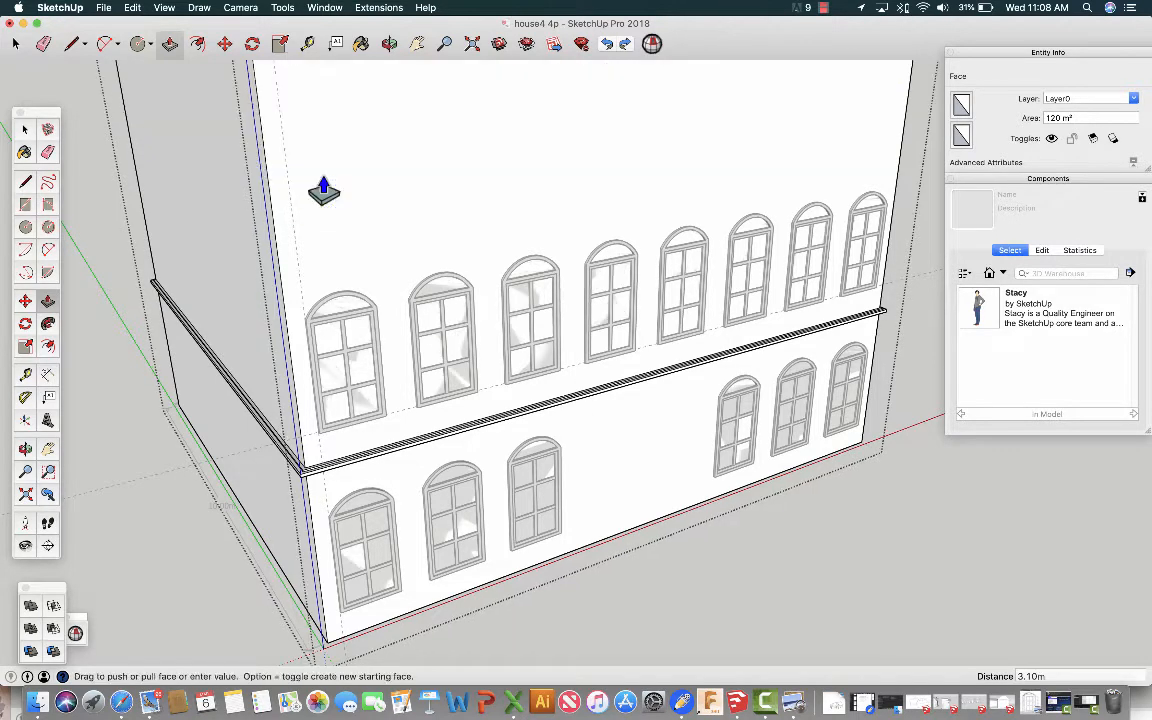
{"action": "scroll", "coordinate": [323, 190], "scroll_direction": "down", "scroll_amount": 5}
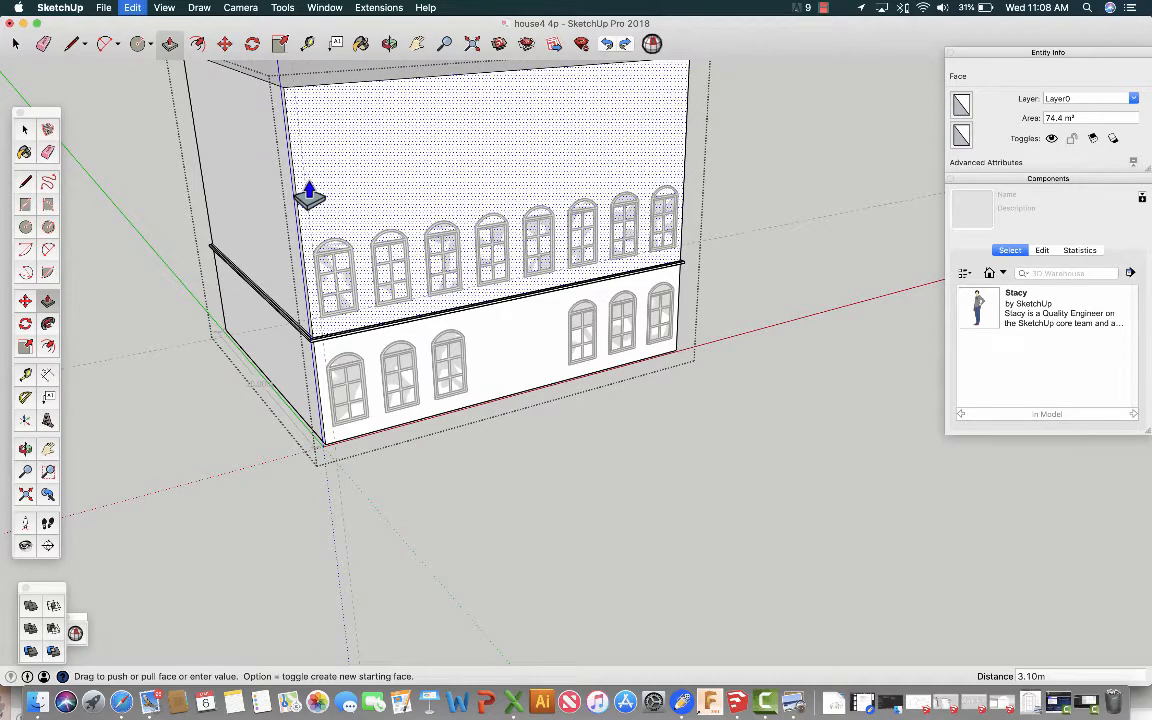
{"action": "key", "text": "Escape"}
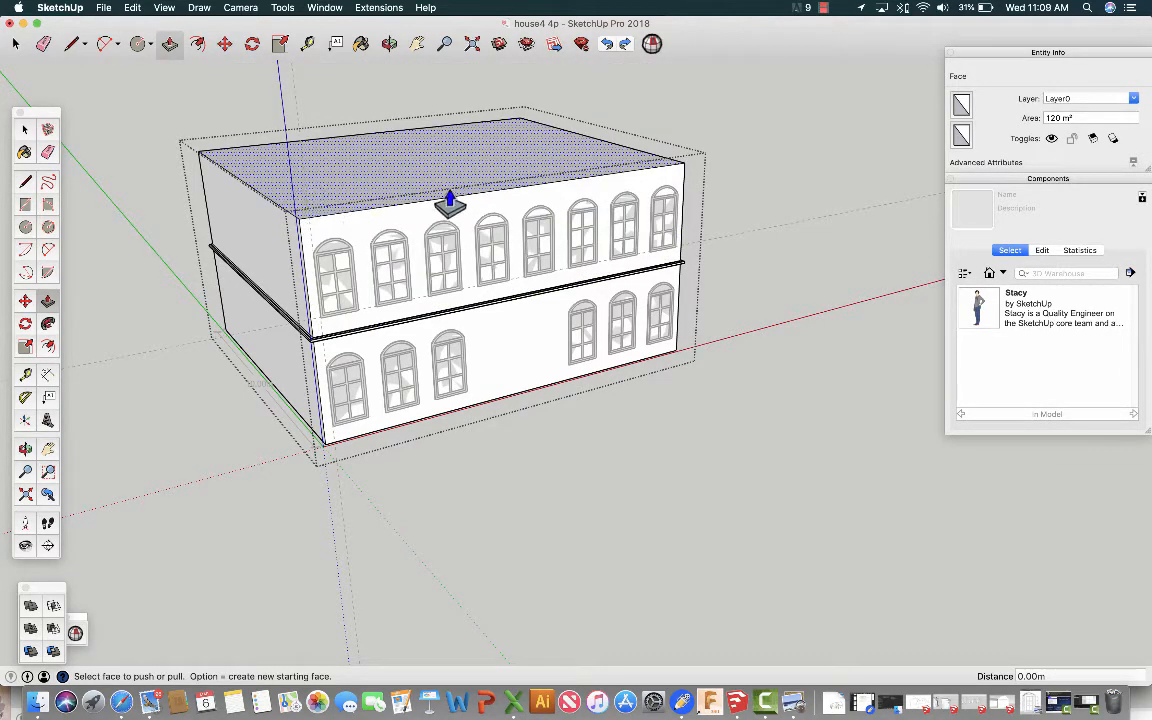
Push/pull the house's top face up 3.10 m from a new starting face to add a third storey, and close the group.
{"action": "scroll", "coordinate": [363, 185], "scroll_direction": "up", "scroll_amount": 5}
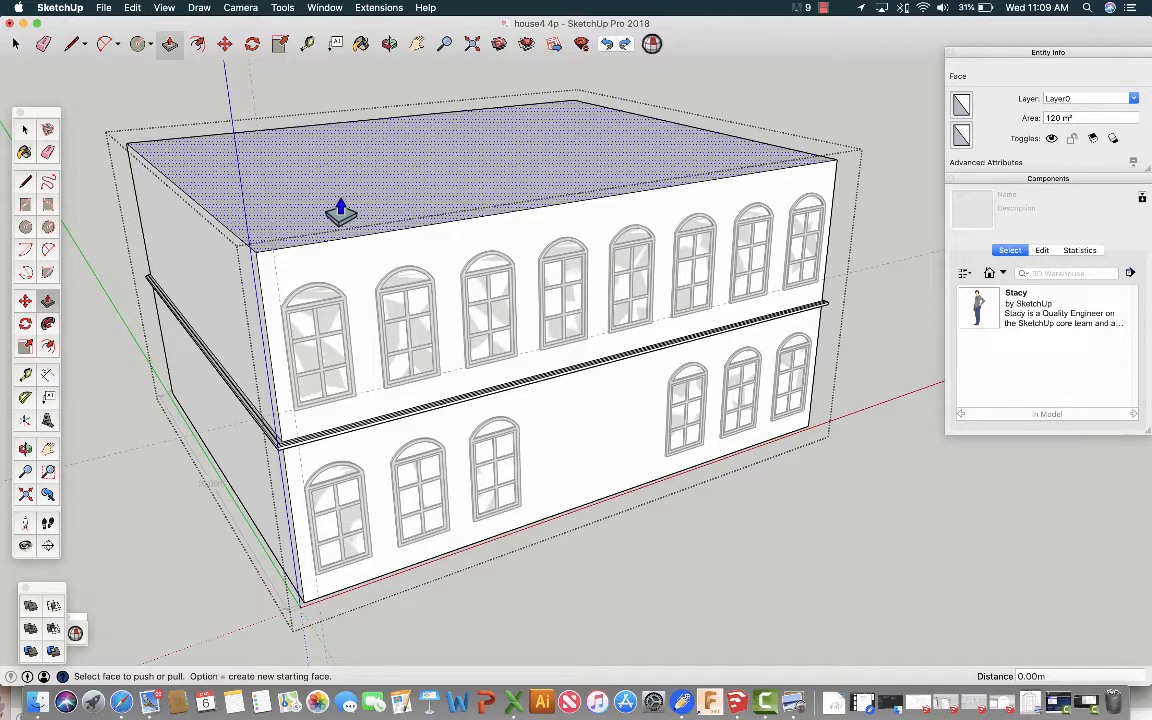
{"action": "left_click_drag", "start_coordinate": [341, 208], "coordinate": [342, 128]}
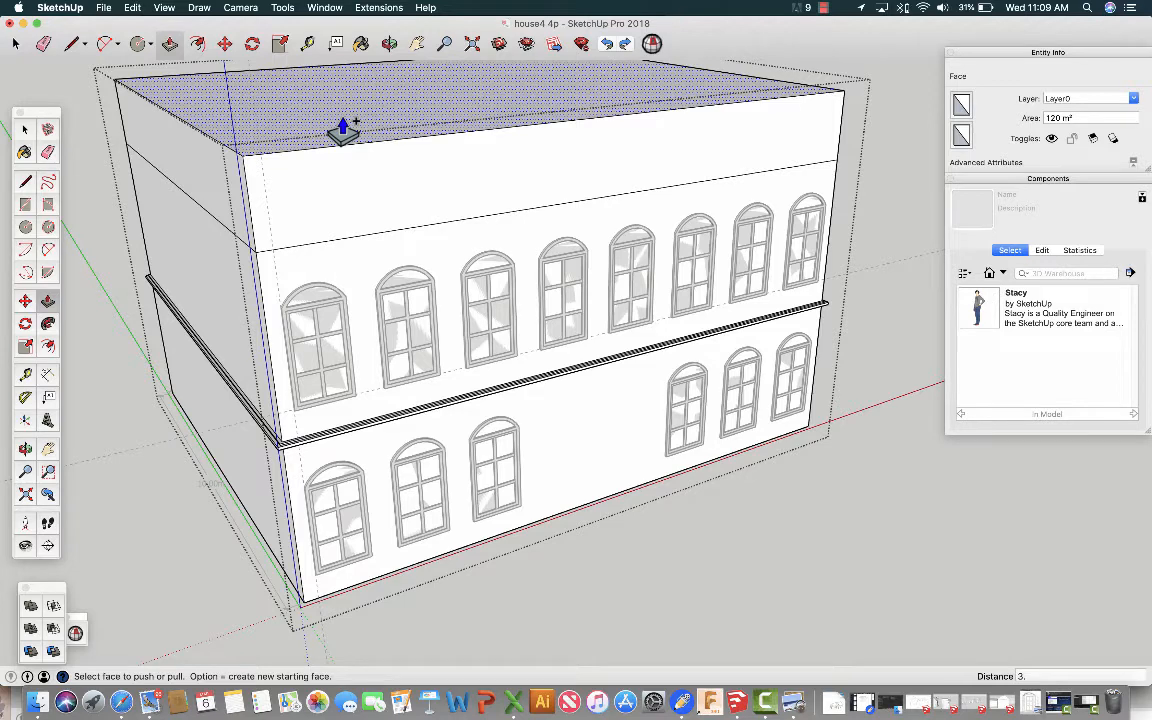
{"action": "key", "text": "Return"}
{"action": "scroll", "coordinate": [343, 130], "scroll_direction": "down", "scroll_amount": 5}
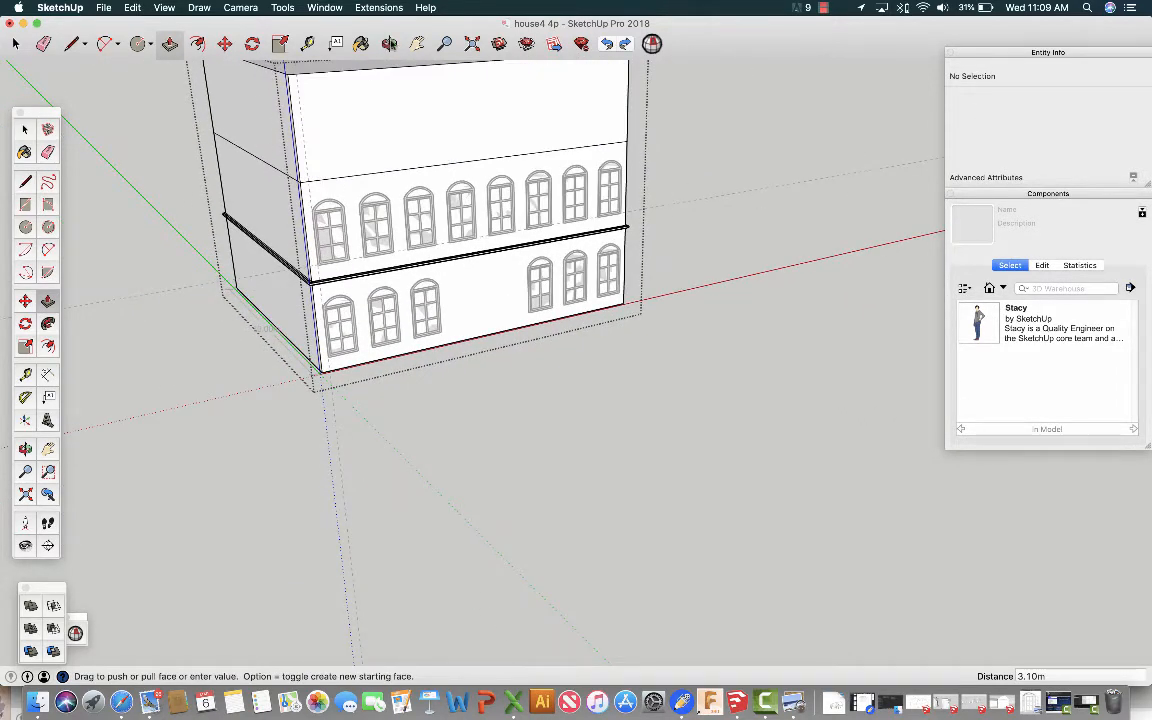
{"action": "left_click", "coordinate": [416, 43]}
{"action": "left_click_drag", "start_coordinate": [386, 110], "coordinate": [375, 235]}
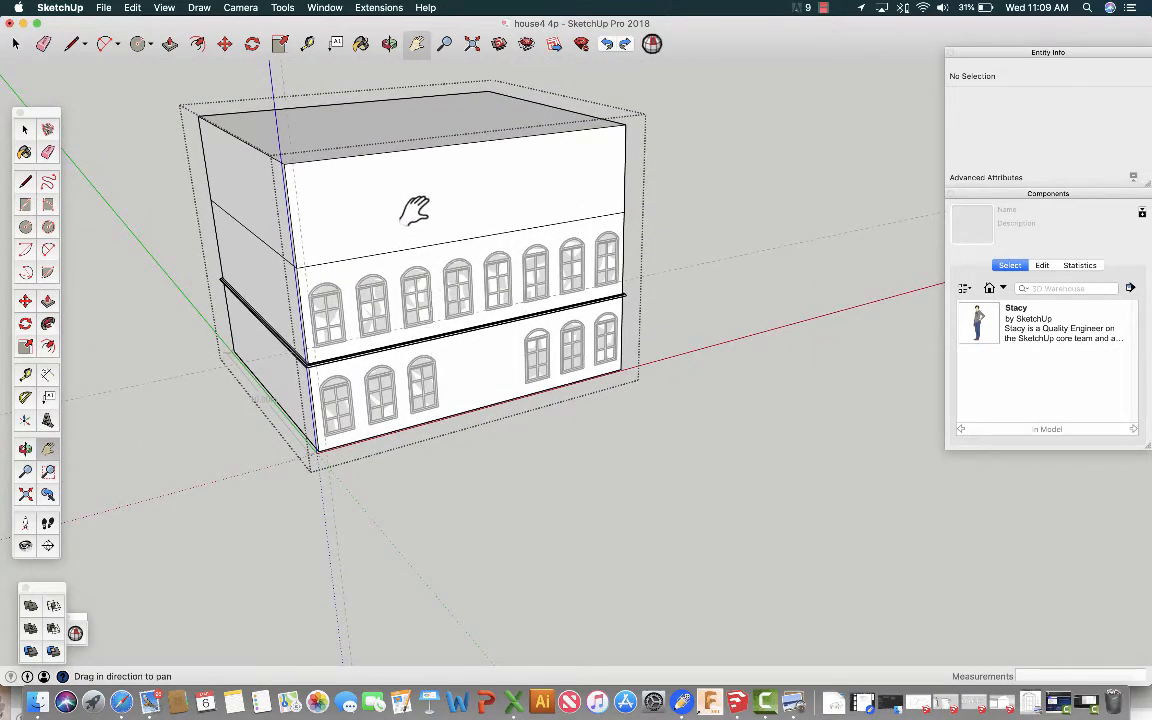
{"action": "scroll", "coordinate": [415, 210], "scroll_direction": "down", "scroll_amount": 2}
{"action": "scroll", "coordinate": [415, 210], "scroll_direction": "up", "scroll_amount": 2}
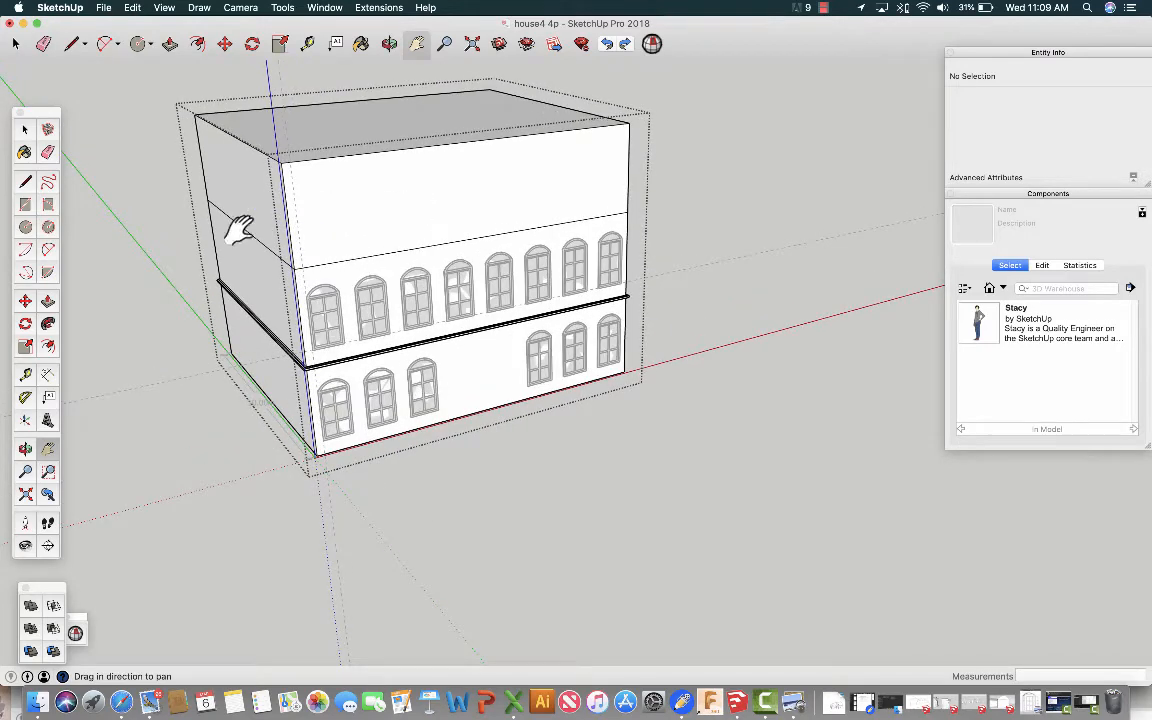
{"action": "left_click", "coordinate": [15, 44]}
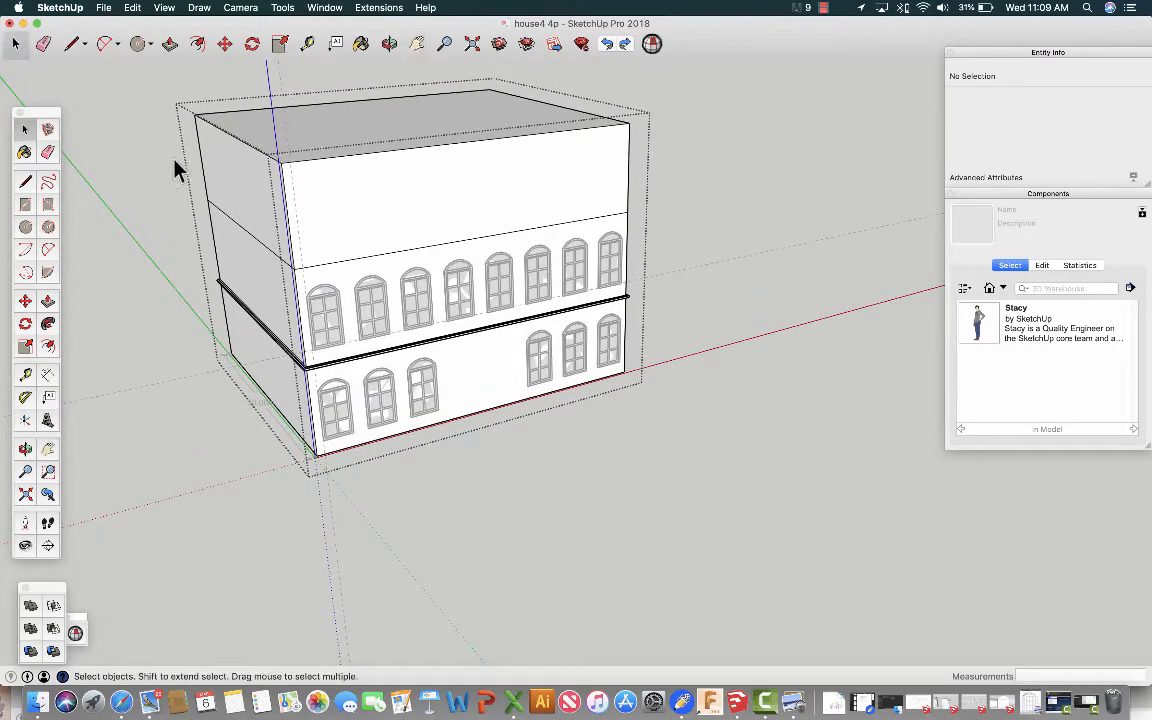
{"action": "scroll", "coordinate": [212, 233], "scroll_direction": "up", "scroll_amount": 3}
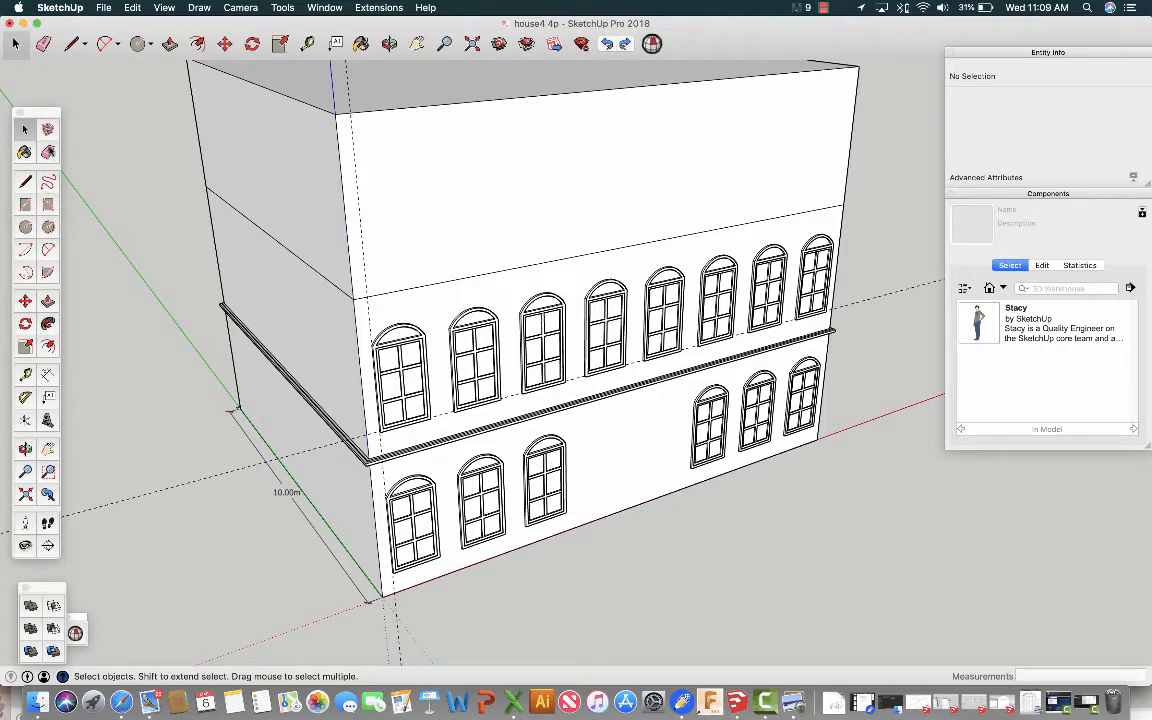
Place a horizontal guide 0.50 m above the edge dividing the second and third storeys on the front wall.
{"action": "left_click", "coordinate": [25, 374]}
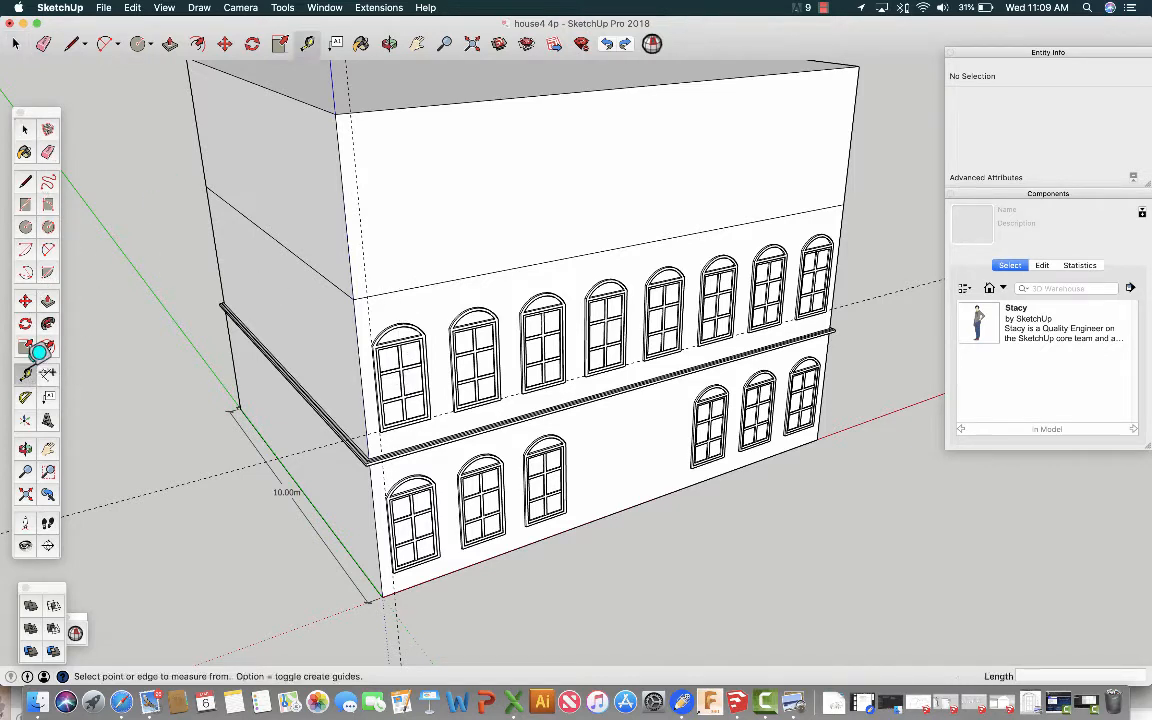
{"action": "left_click", "coordinate": [453, 279]}
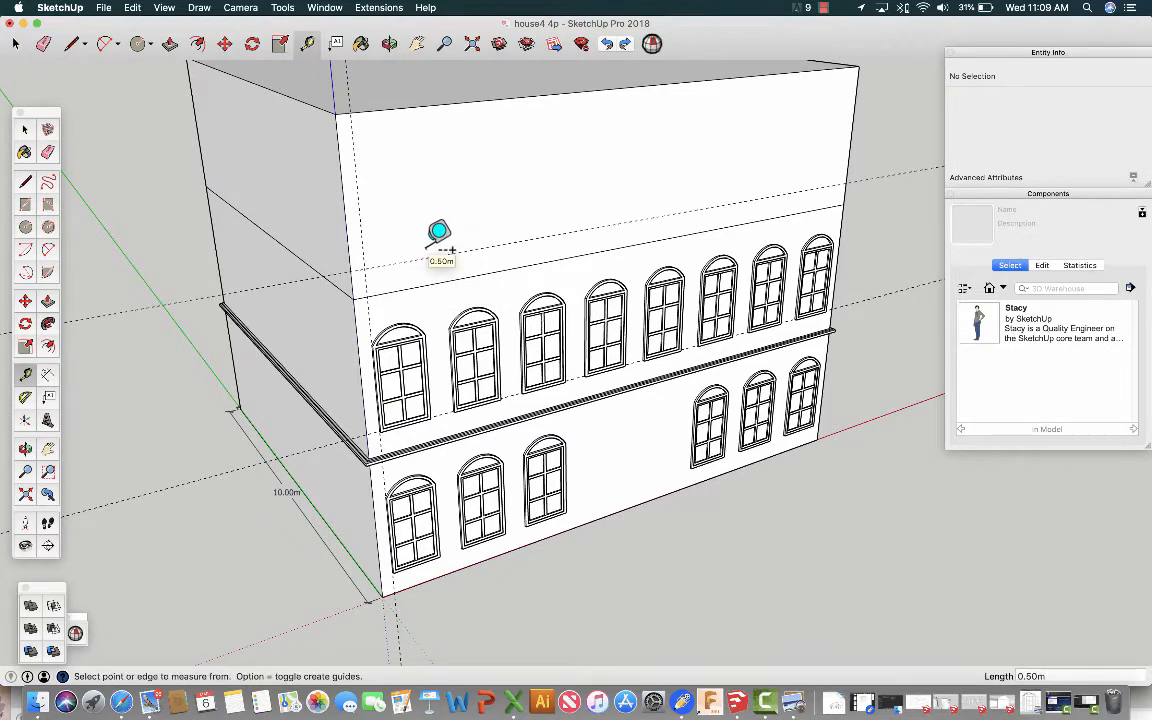
Try to copy the second-storey window nearest the front wall's corner upward from its lower corner, and undo the copy.
{"action": "scroll", "coordinate": [401, 403], "scroll_direction": "up", "scroll_amount": 5}
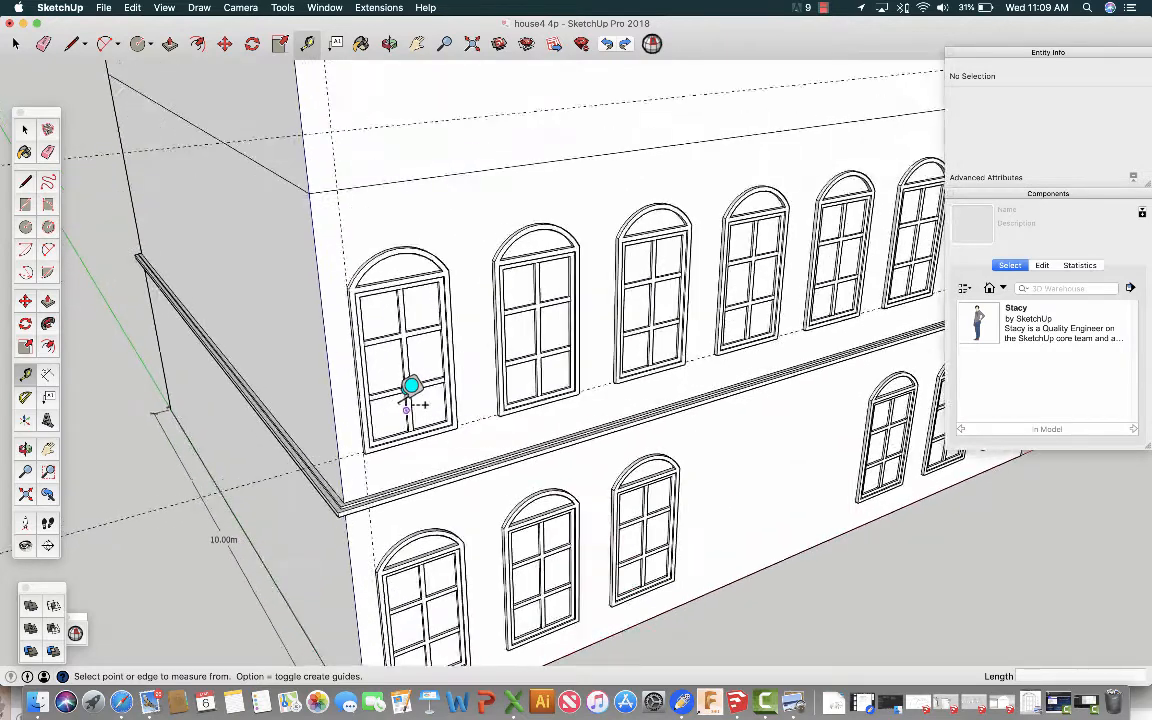
{"action": "scroll", "coordinate": [411, 386], "scroll_direction": "up", "scroll_amount": 2}
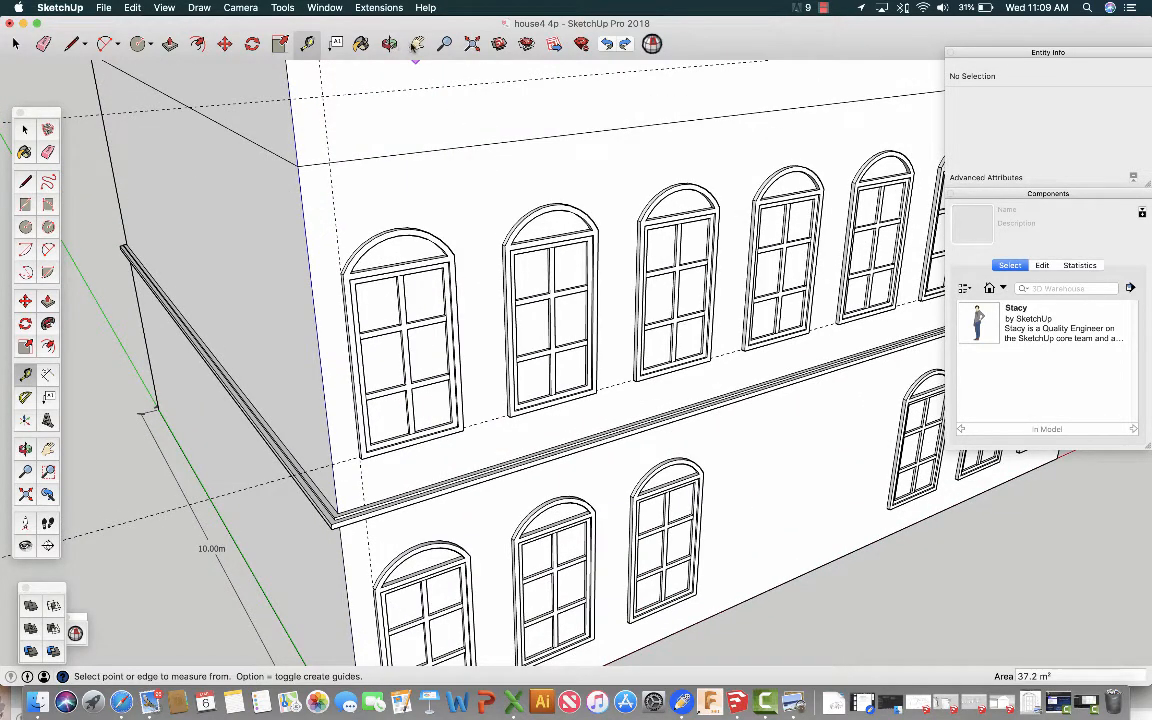
{"action": "left_click", "coordinate": [390, 44]}
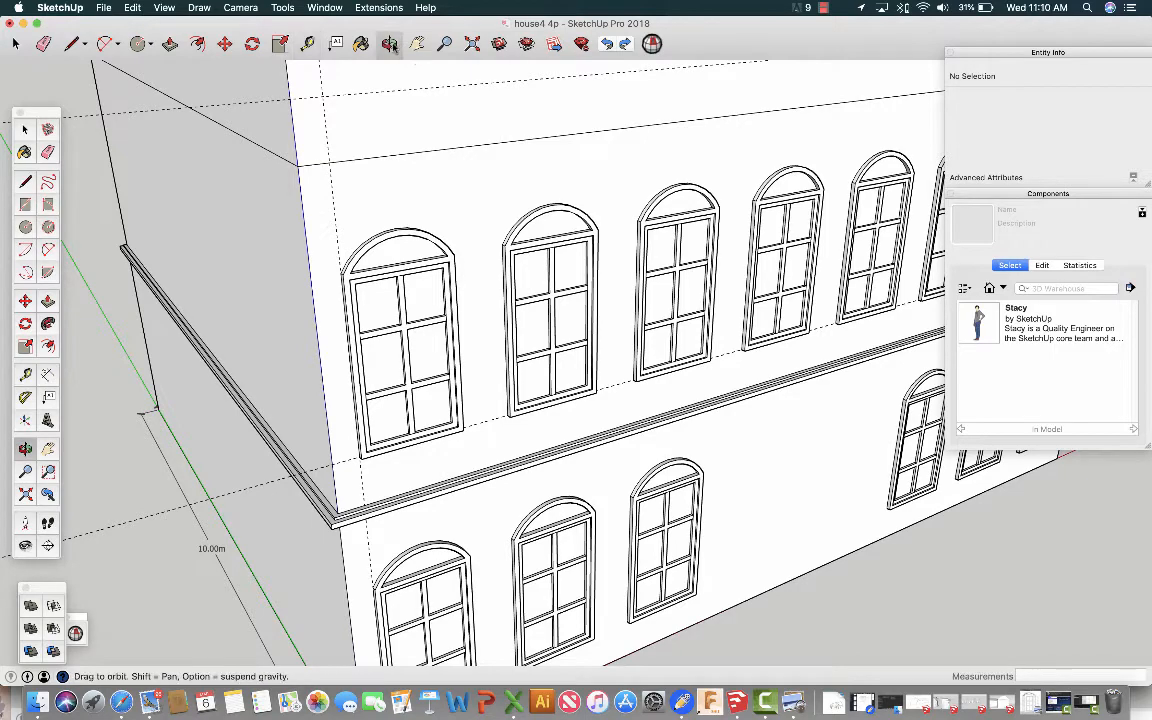
{"action": "left_click_drag", "start_coordinate": [386, 206], "coordinate": [442, 177]}
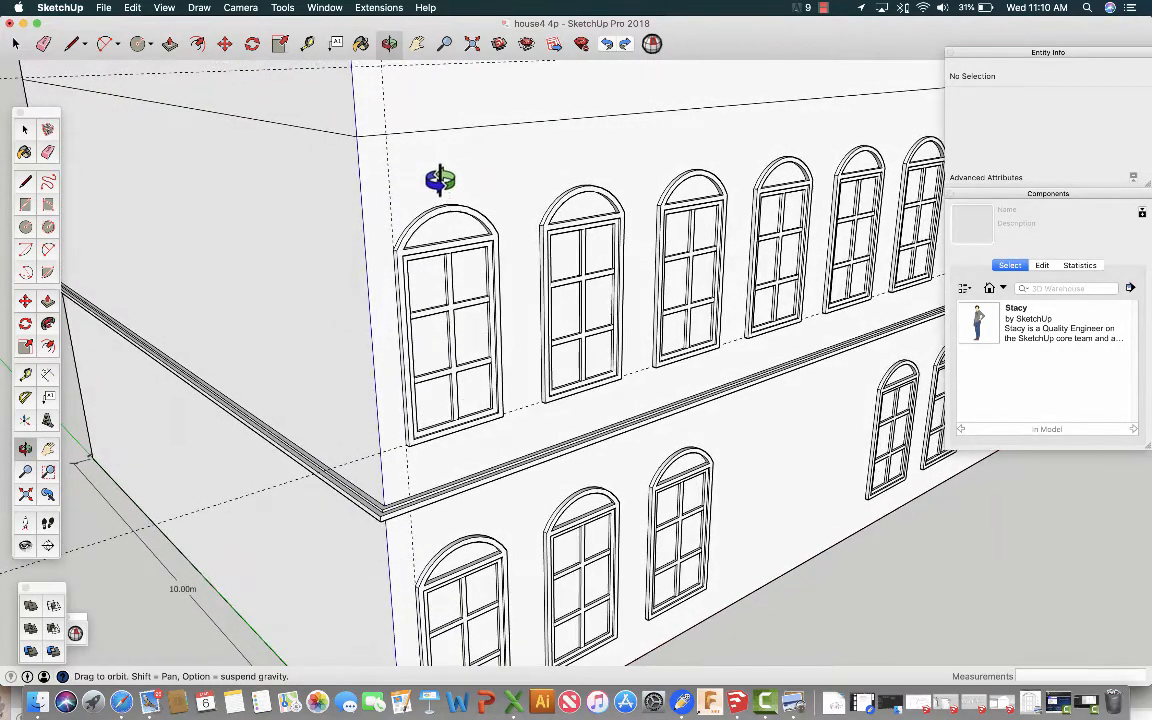
{"action": "scroll", "coordinate": [410, 430], "scroll_direction": "up", "scroll_amount": 3}
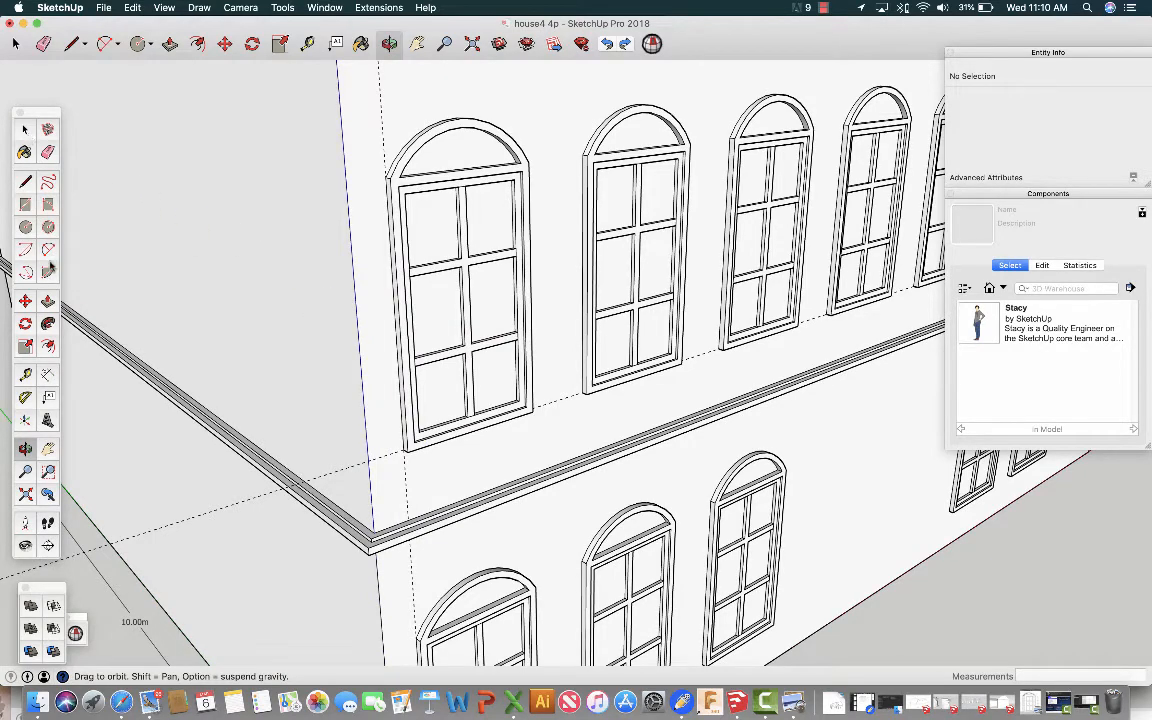
{"action": "left_click", "coordinate": [24, 301]}
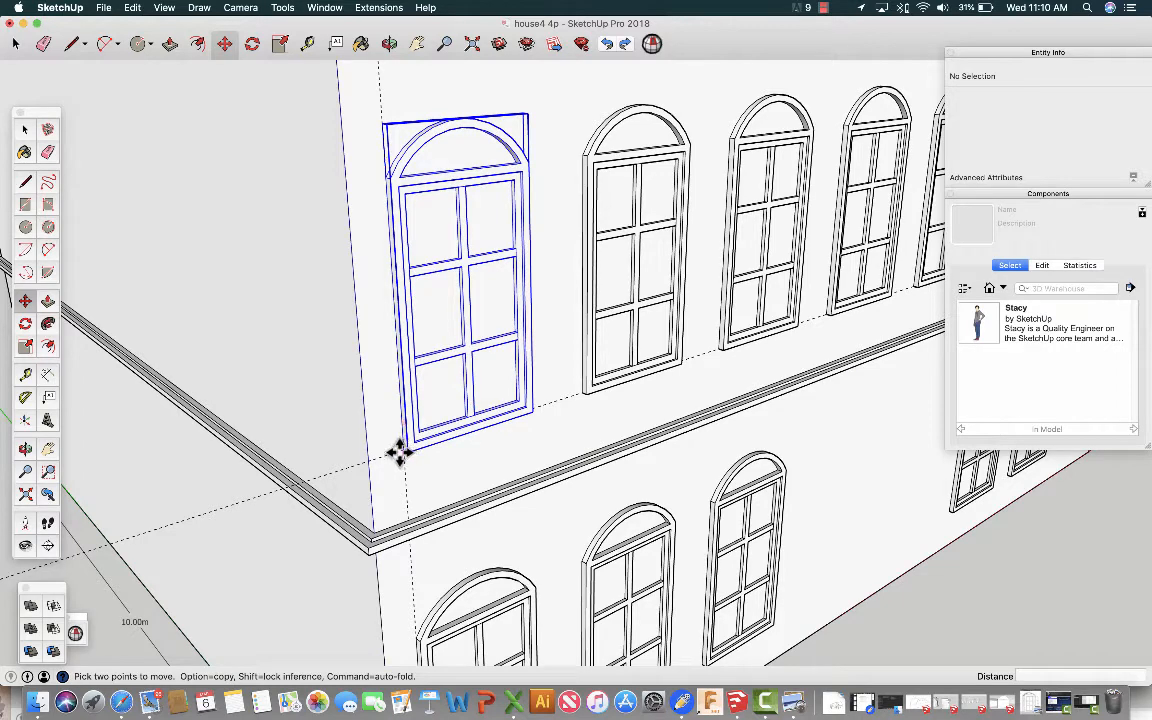
{"action": "scroll", "coordinate": [398, 452], "scroll_direction": "up", "scroll_amount": 3}
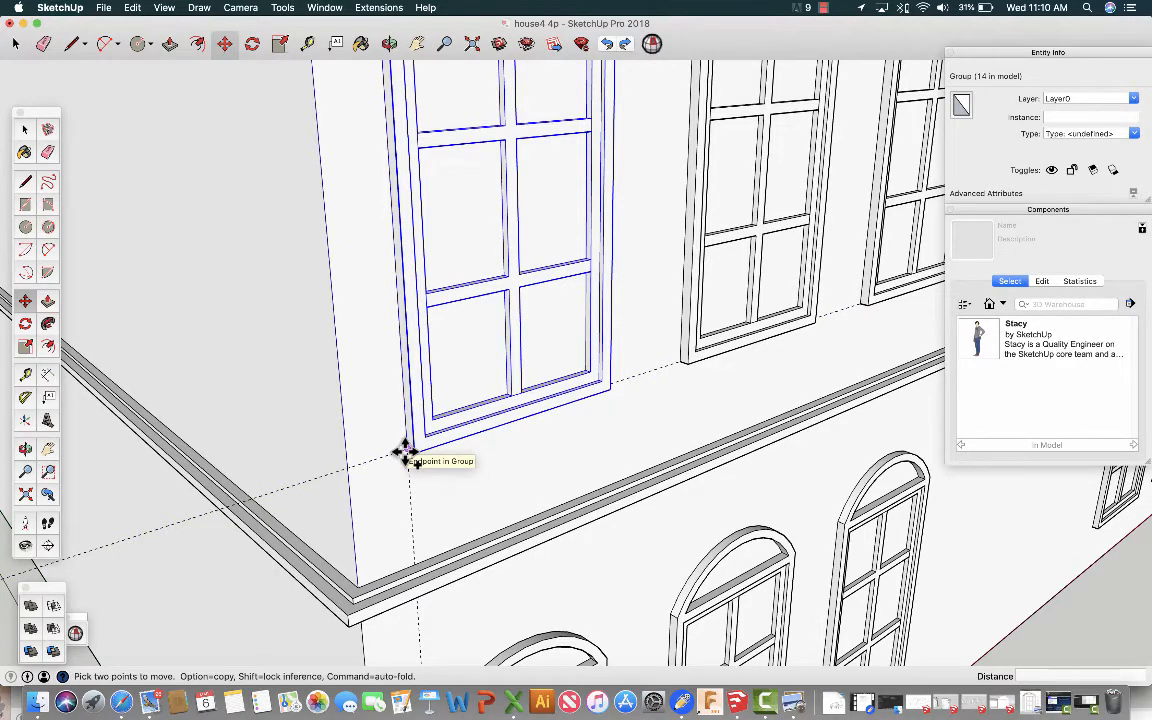
{"action": "left_click", "coordinate": [405, 452]}
{"action": "key", "text": "alt"}
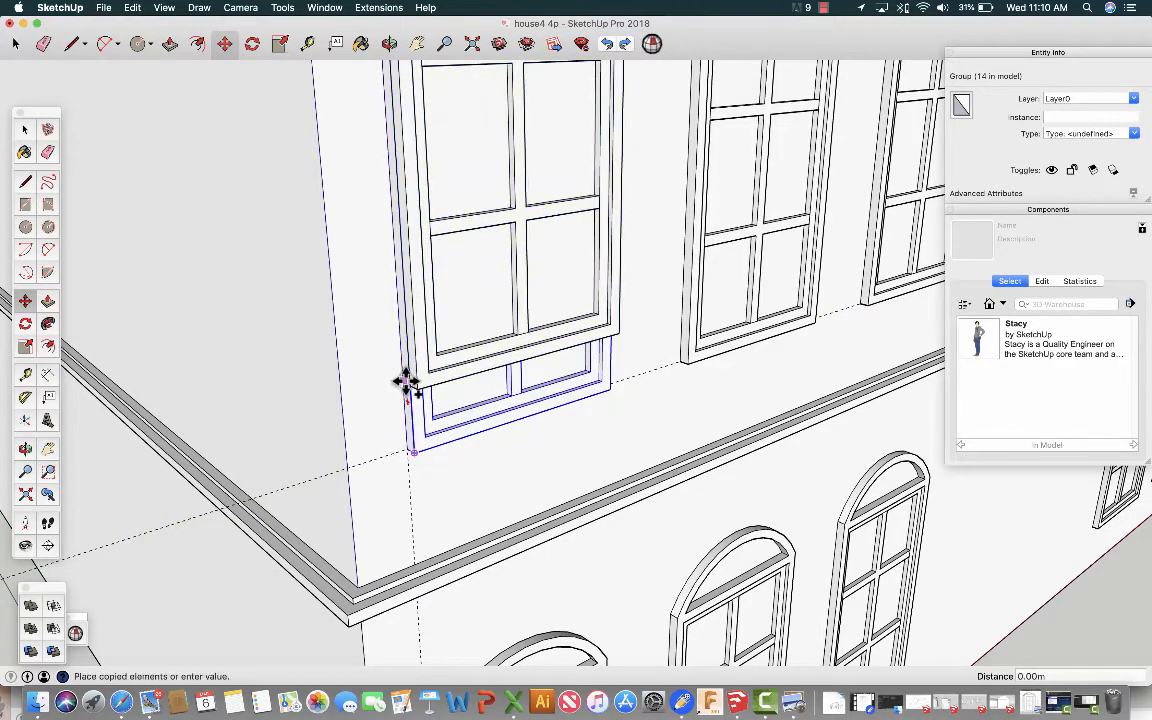
{"action": "left_click", "coordinate": [404, 380]}
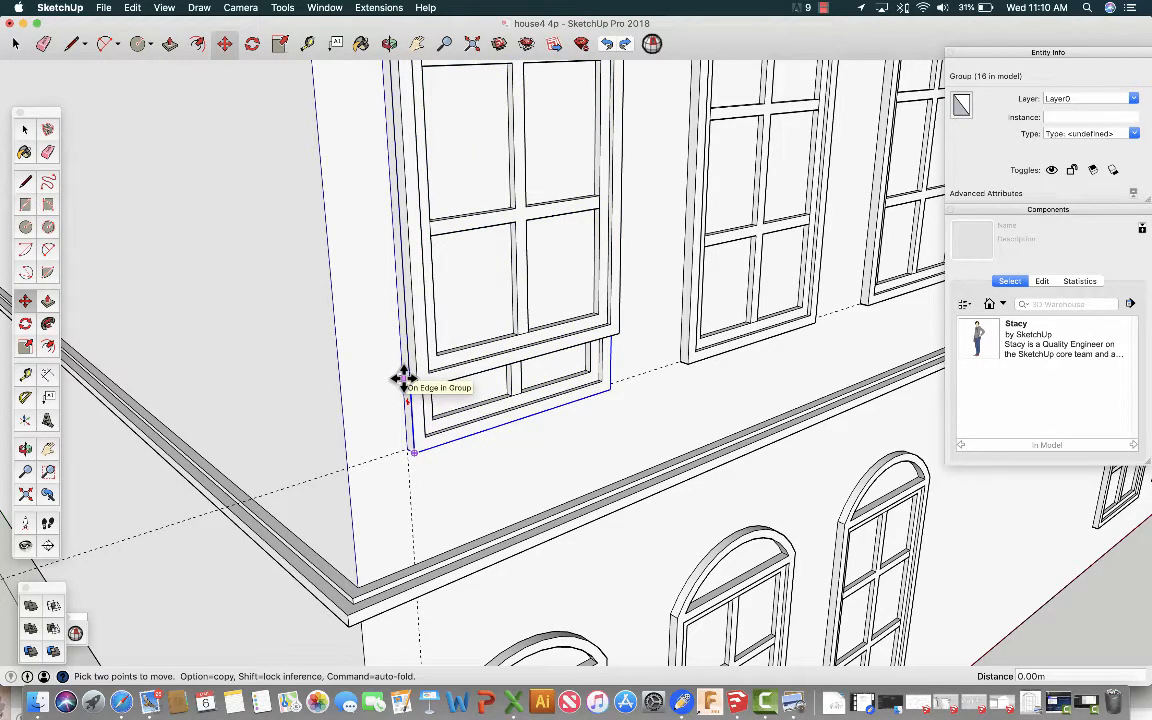
{"action": "key", "text": "super+z"}
{"action": "key", "text": "q"}
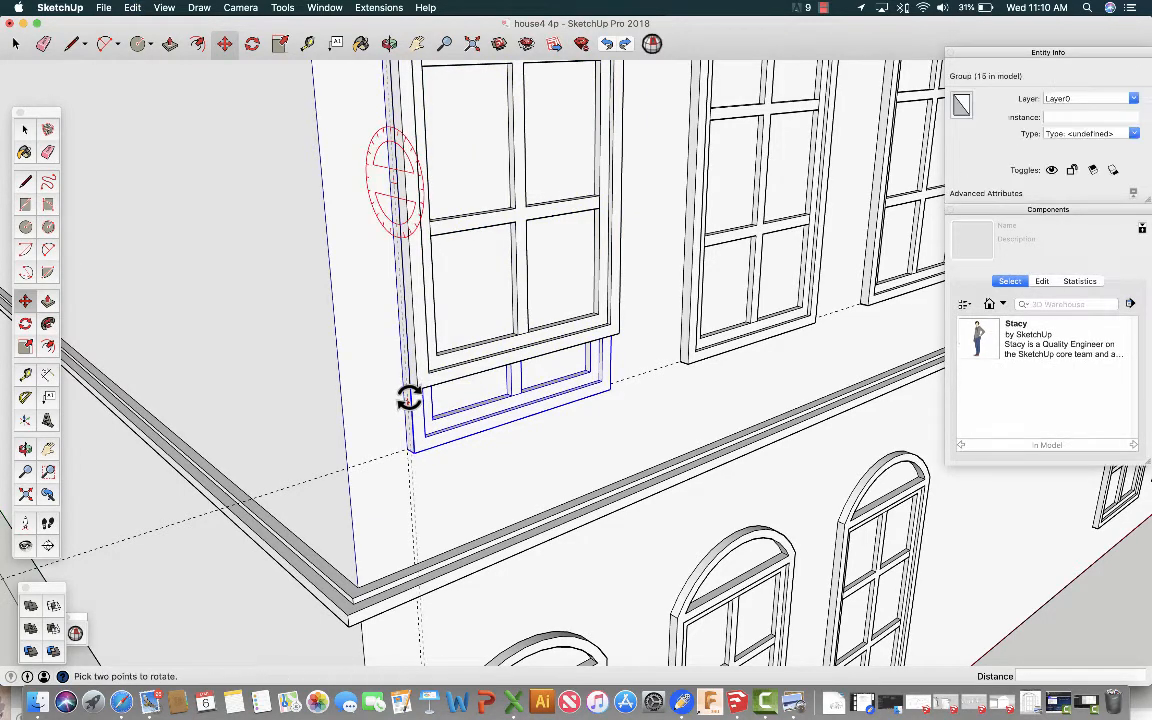
{"action": "key", "text": "super+z"}
{"action": "key", "text": "m"}
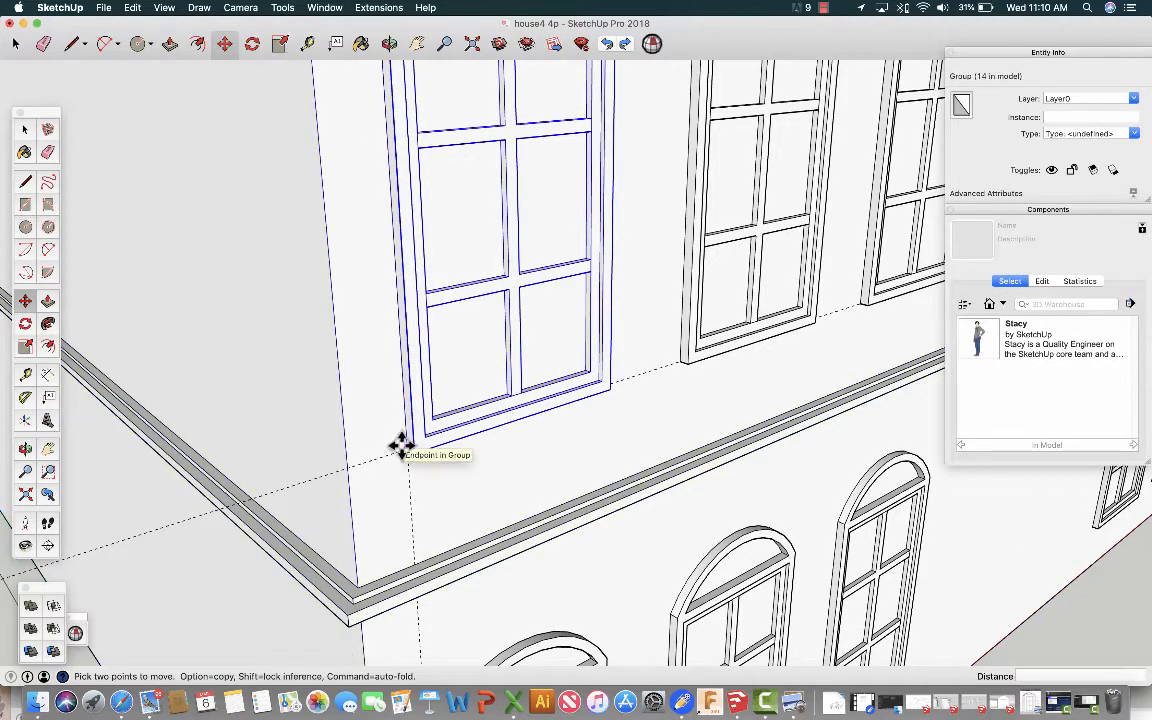
Copy the corner second-storey window 3.10 m up to the third storey, placing its lower corner where the vertical and horizontal guides cross.
{"action": "key", "text": "alt"}
{"action": "left_click", "coordinate": [402, 449]}
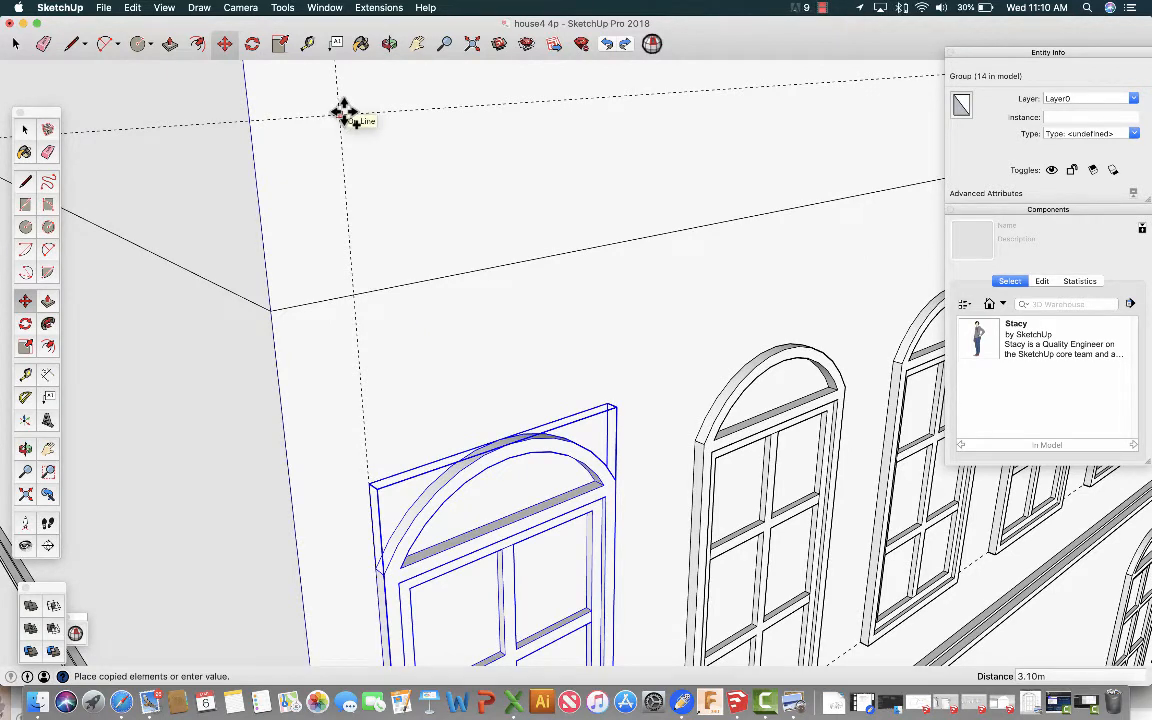
{"action": "left_click", "coordinate": [343, 112]}
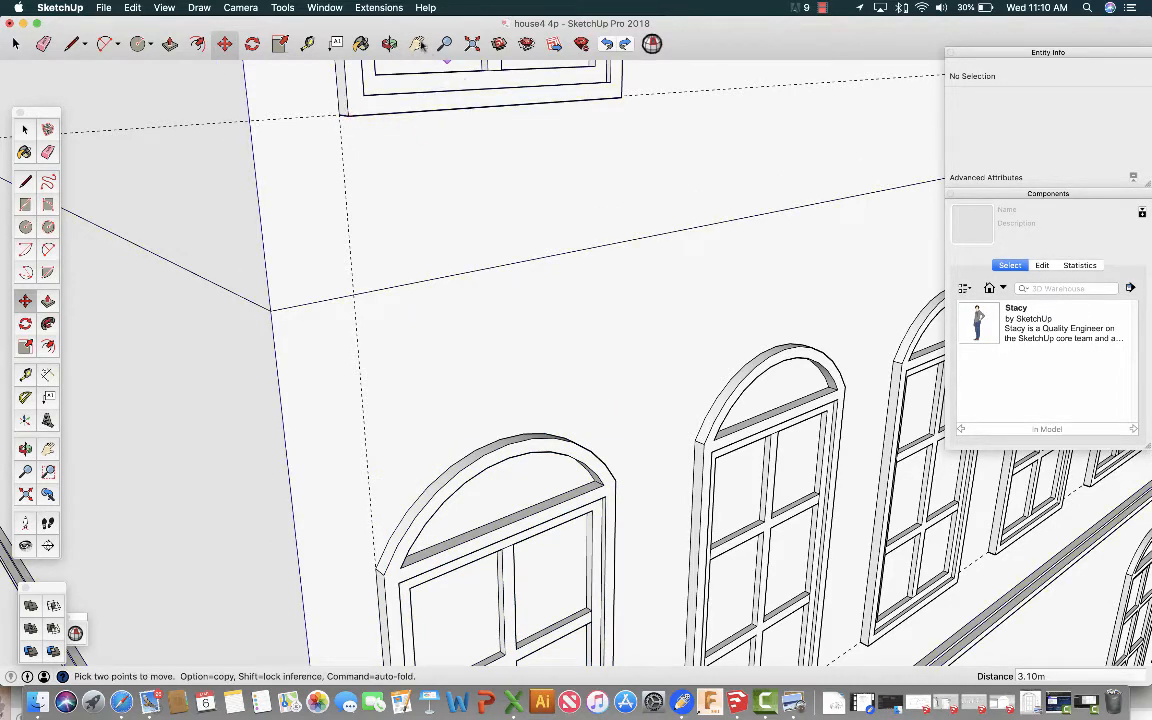
Copy the third-storey window along the horizontal guide at 1.5 m spacing and multiply it into seven copies (x7).
{"action": "scroll", "coordinate": [496, 147], "scroll_direction": "down", "scroll_amount": 5}
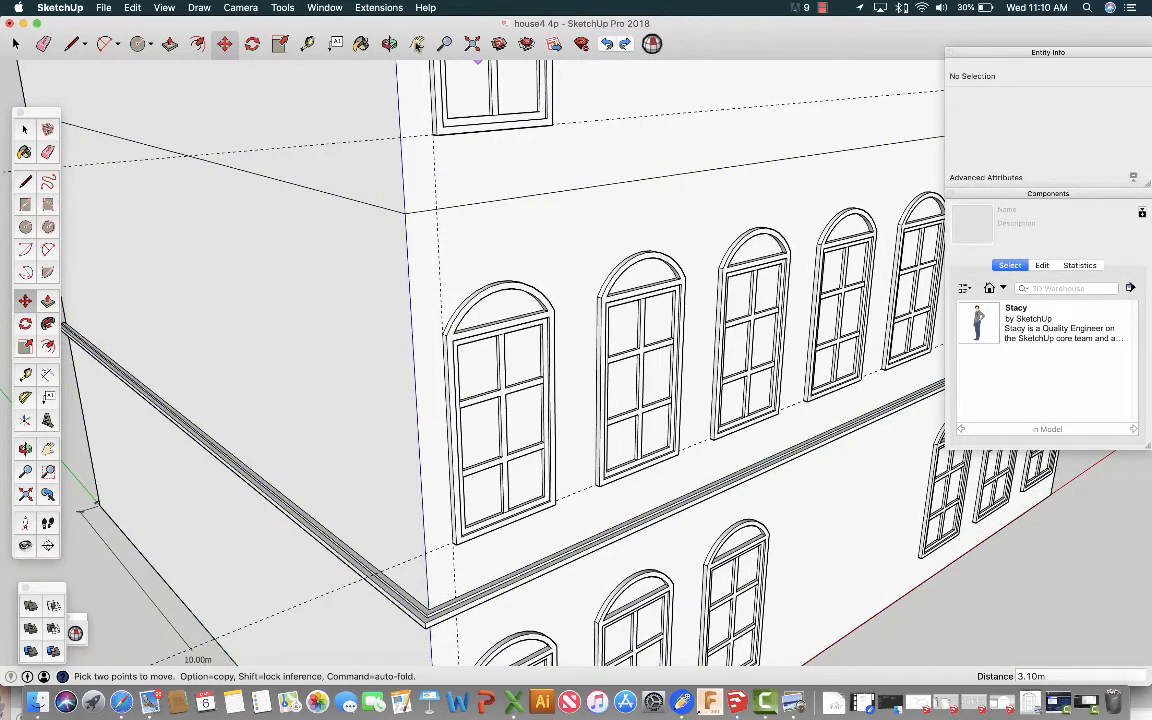
{"action": "left_click", "coordinate": [416, 43]}
{"action": "left_click_drag", "start_coordinate": [445, 95], "coordinate": [314, 391]}
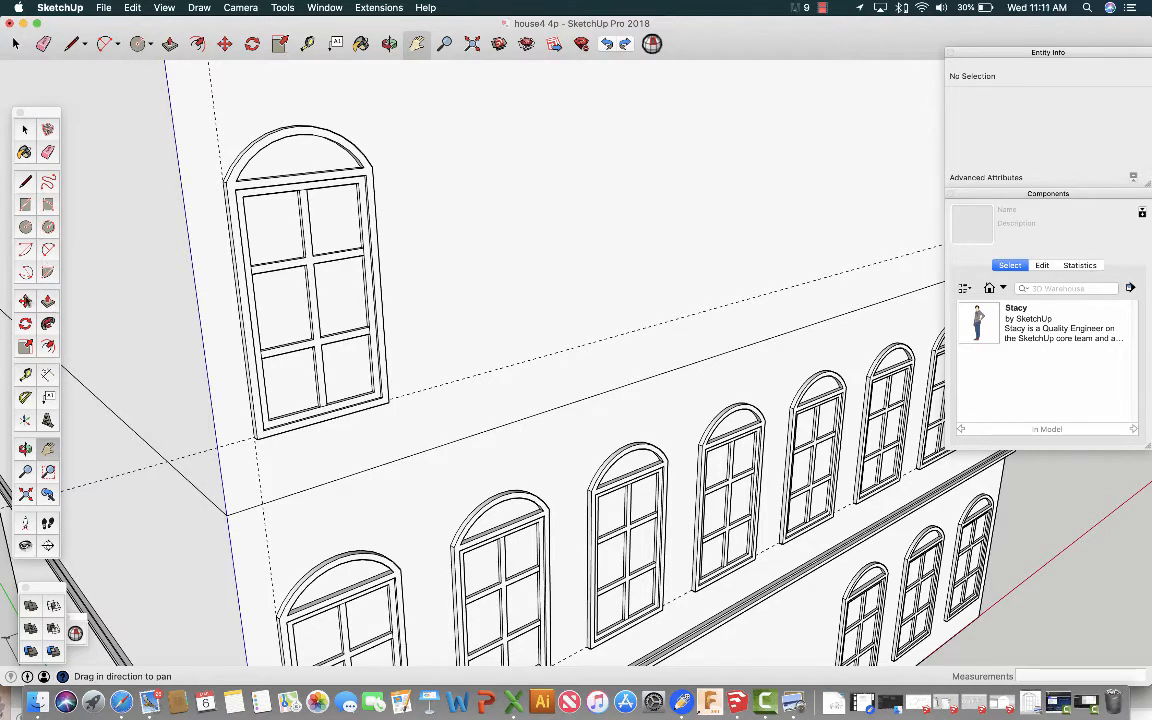
{"action": "left_click", "coordinate": [25, 300]}
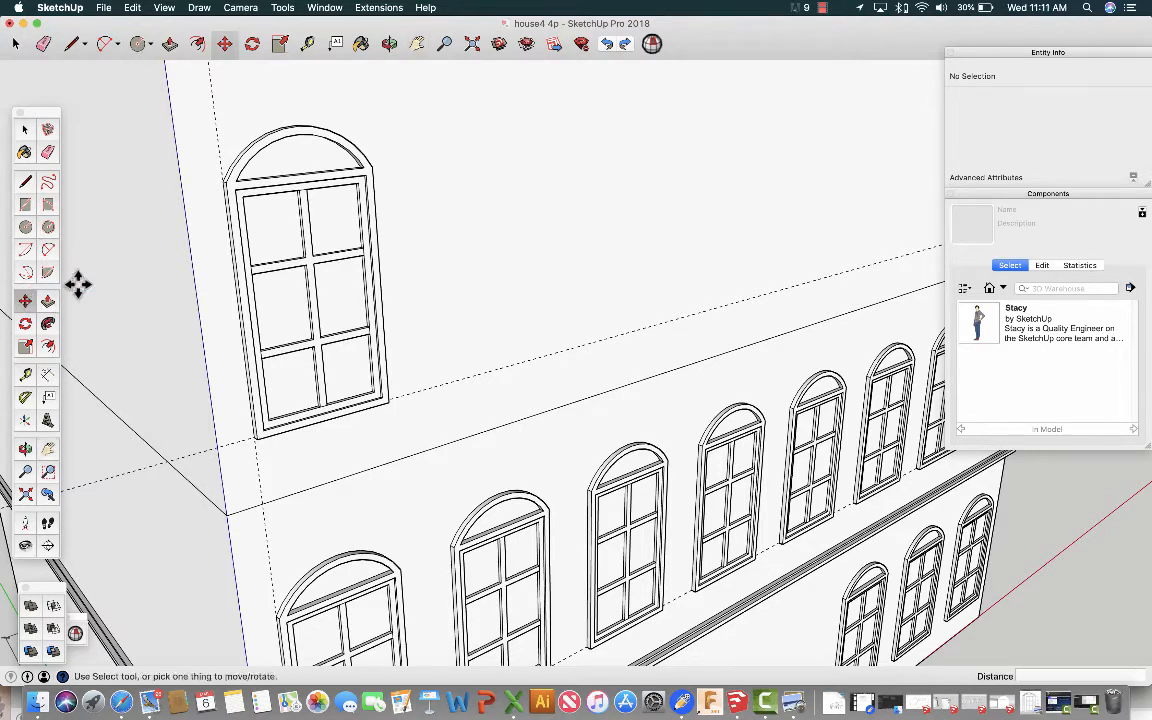
{"action": "key", "text": "alt"}
{"action": "left_click", "coordinate": [302, 313]}
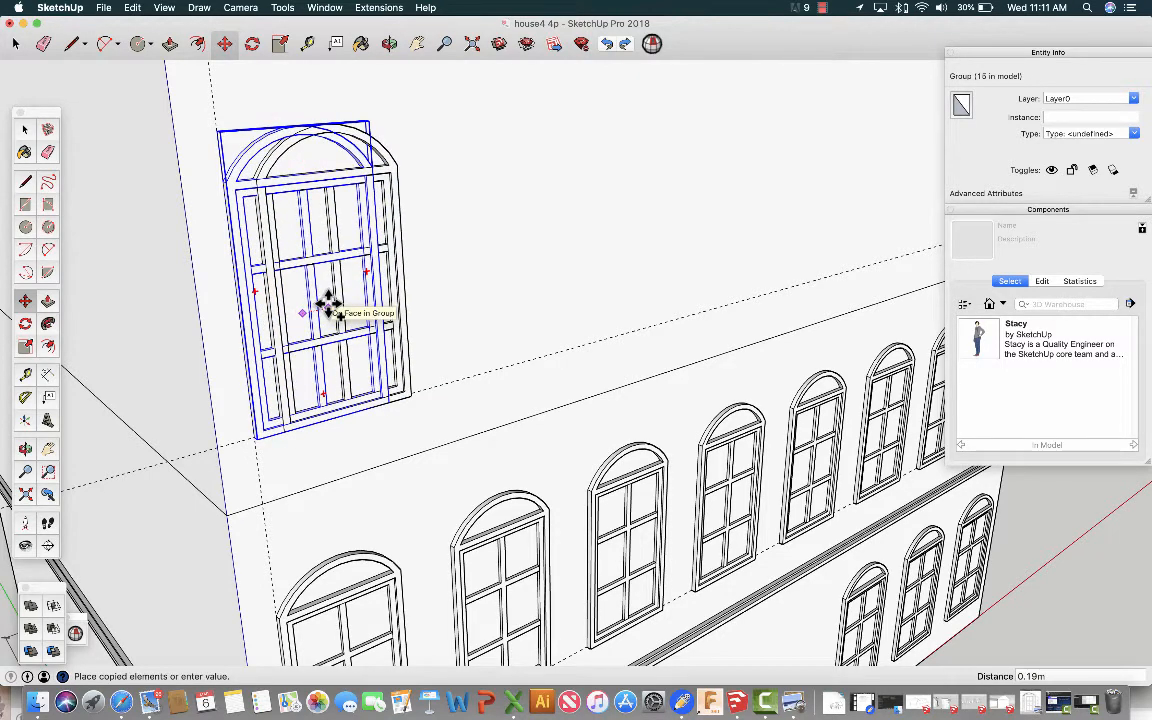
{"action": "key", "text": "Escape"}
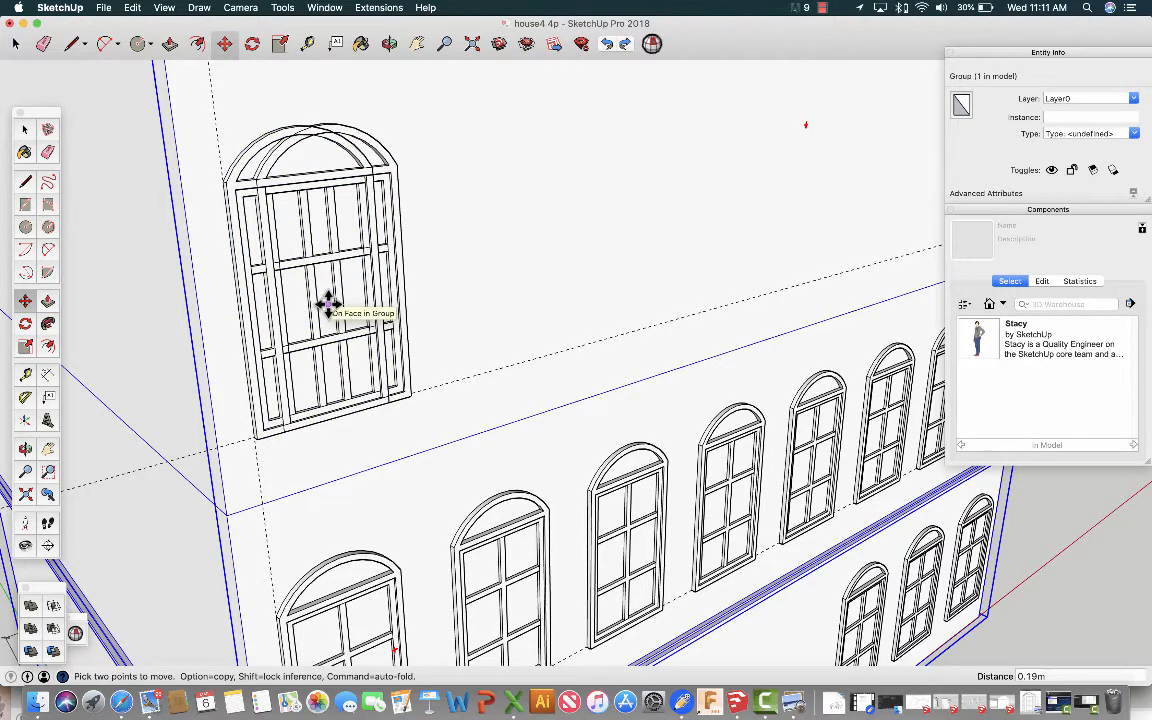
{"action": "type", "text": "1.5"}
{"action": "key", "text": "Return"}
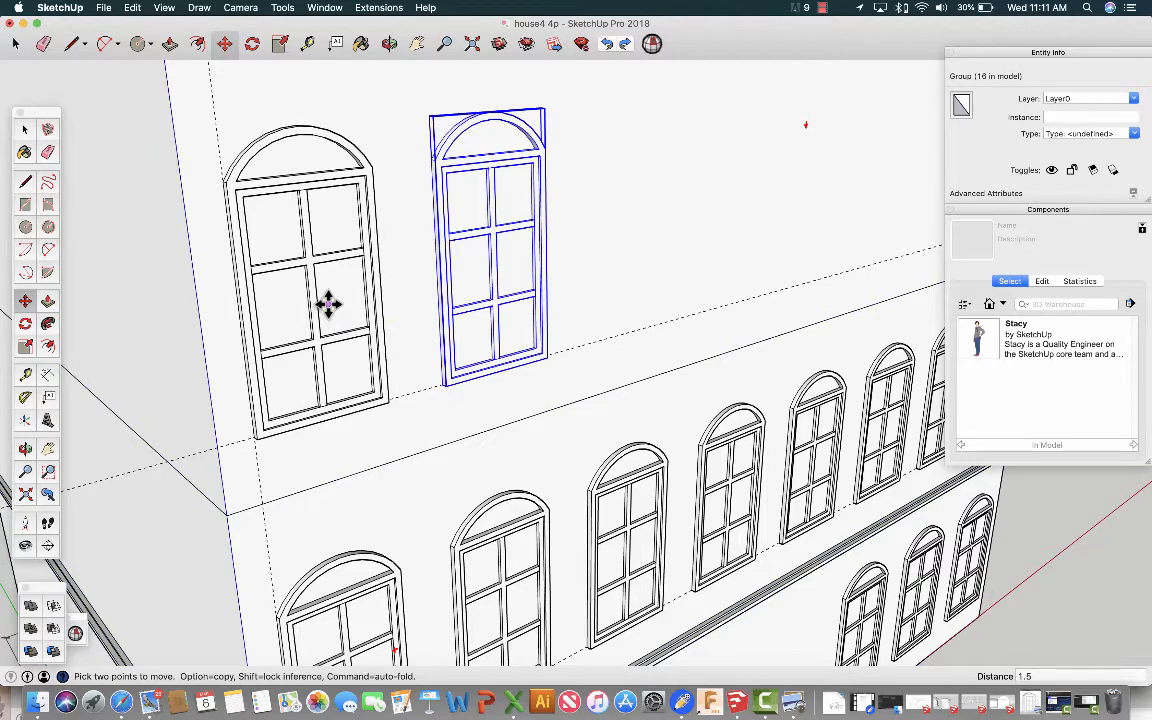
{"action": "type", "text": "x7"}
{"action": "key", "text": "Return"}
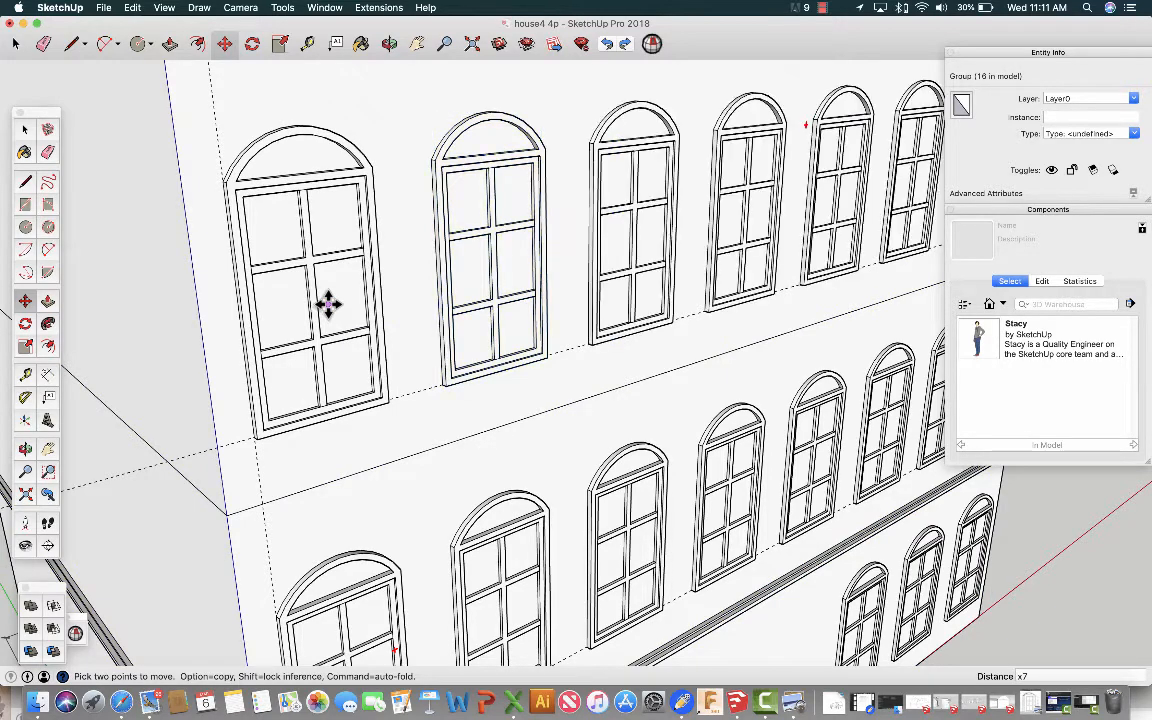
On the blank side wall, place a vertical guide 5.00 m from its edge and a horizontal guide 0.50 m above the second storey's top edge.
{"action": "scroll", "coordinate": [328, 305], "scroll_direction": "down", "scroll_amount": 5}
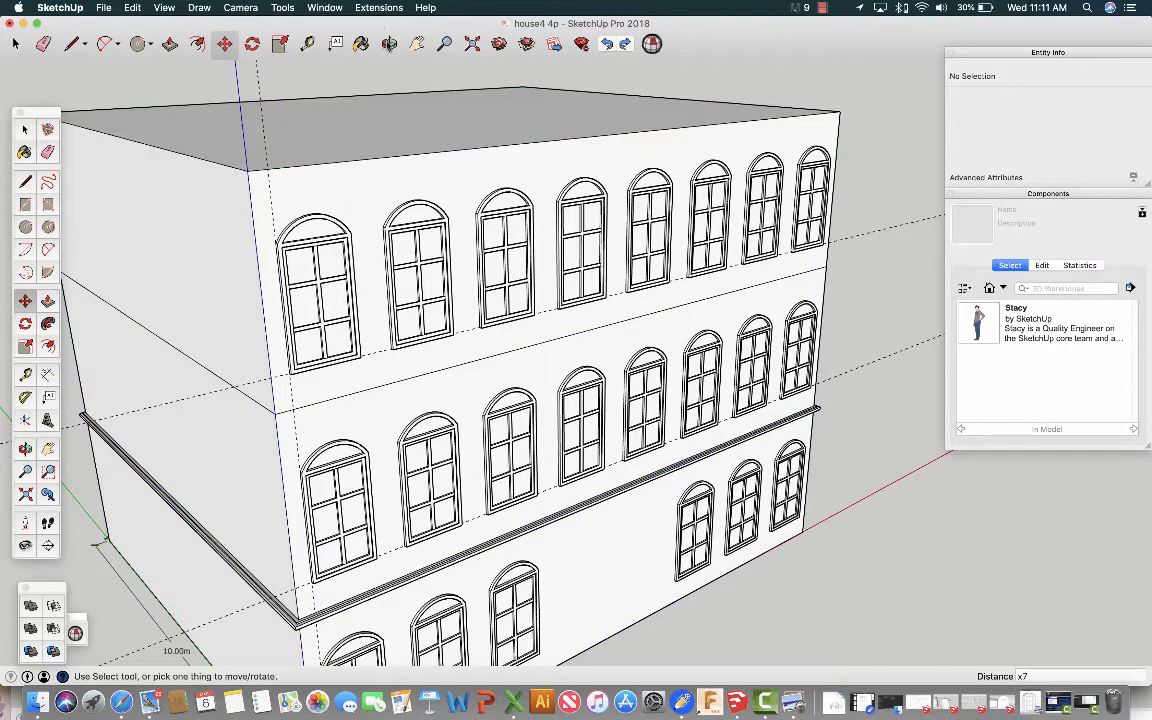
{"action": "key", "text": "o"}
{"action": "left_click_drag", "start_coordinate": [330, 113], "coordinate": [681, 88]}
{"action": "scroll", "coordinate": [604, 251], "scroll_direction": "down", "scroll_amount": 5}
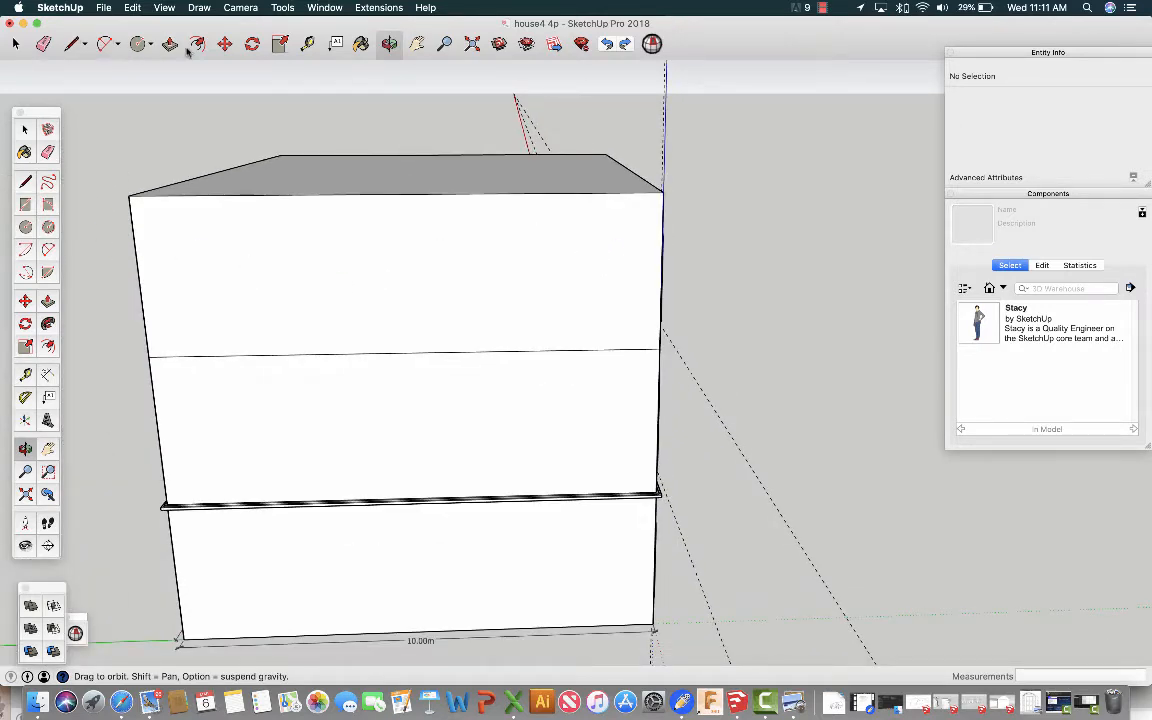
{"action": "left_click", "coordinate": [308, 45]}
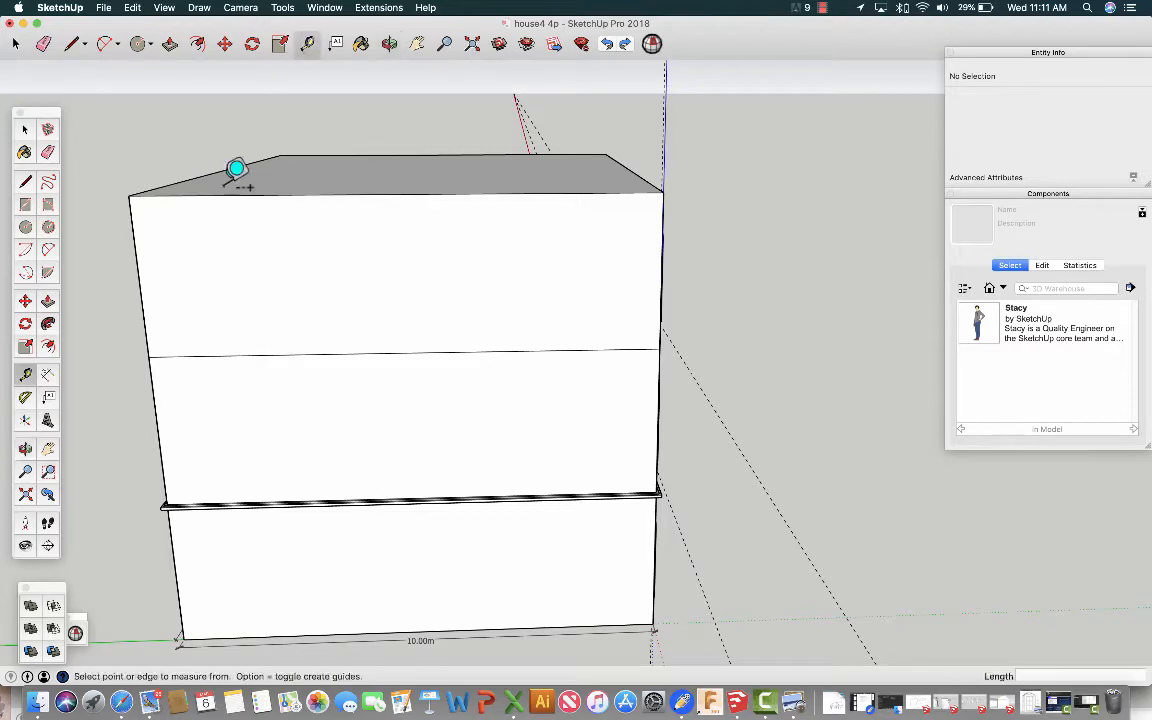
{"action": "left_click", "coordinate": [138, 260]}
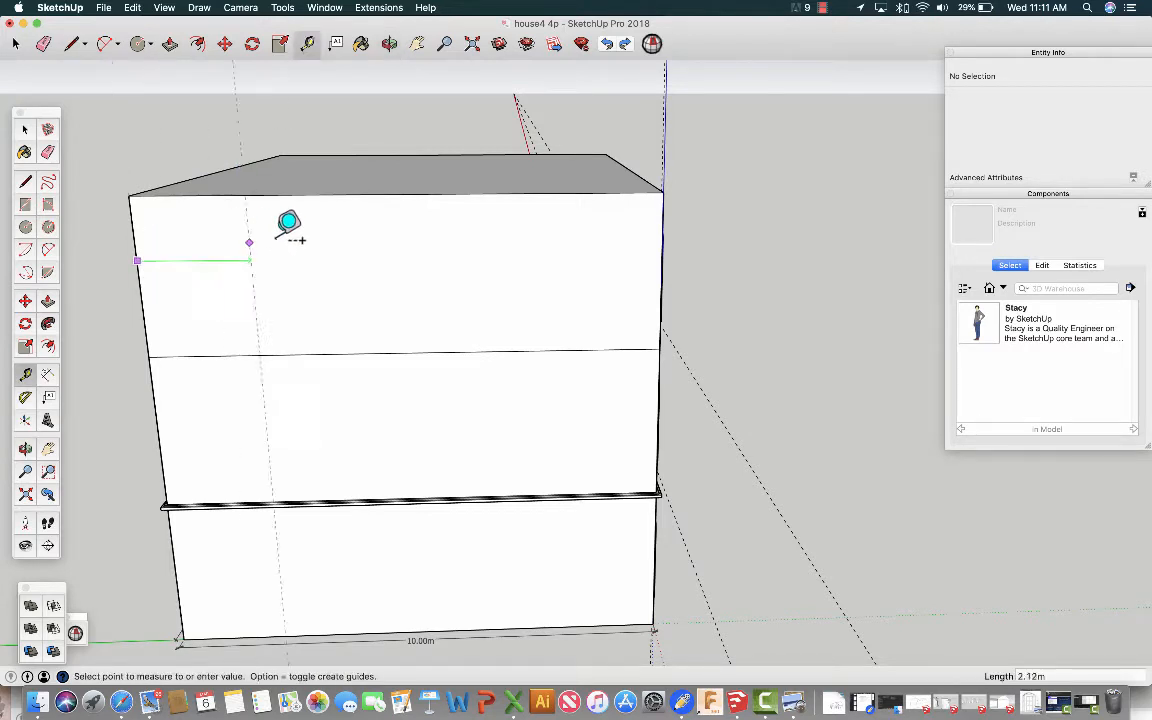
{"action": "left_click", "coordinate": [401, 194]}
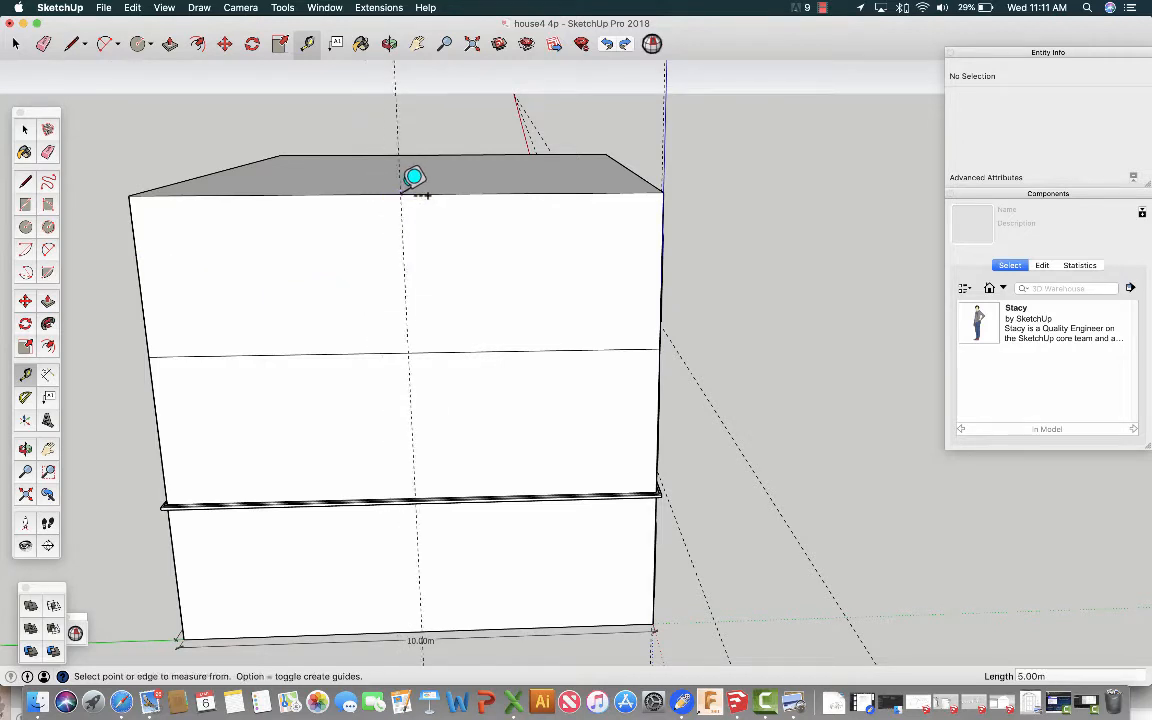
{"action": "left_click", "coordinate": [474, 350]}
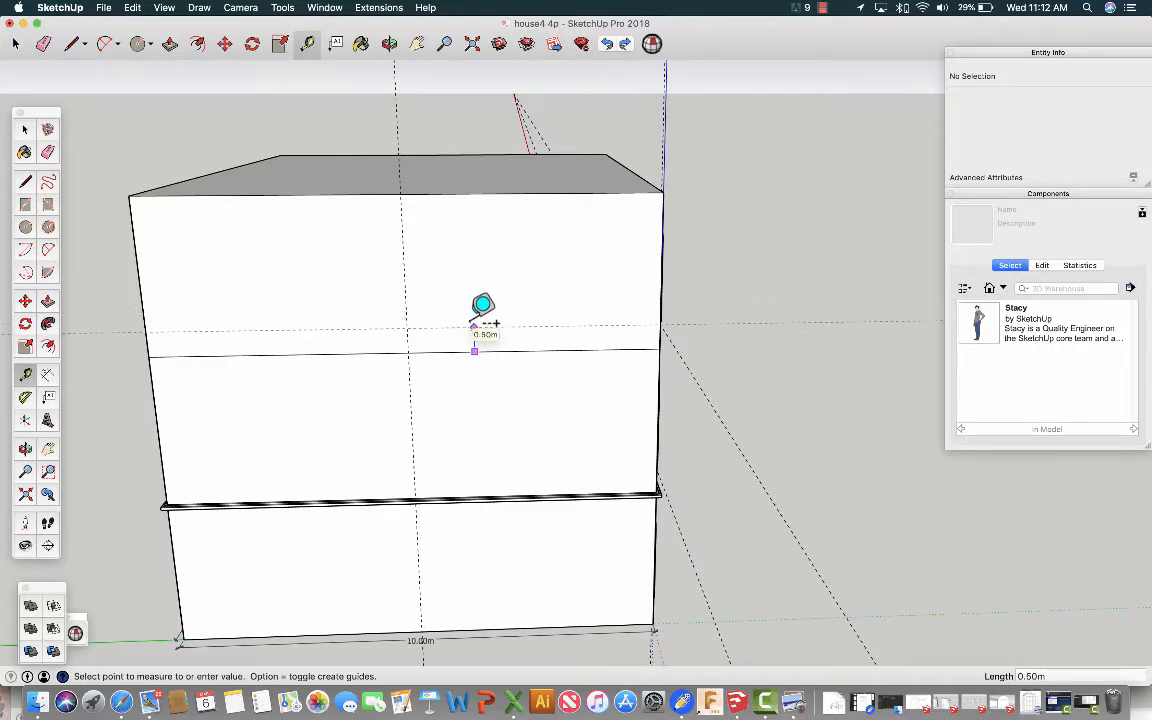
{"action": "left_click", "coordinate": [474, 326]}
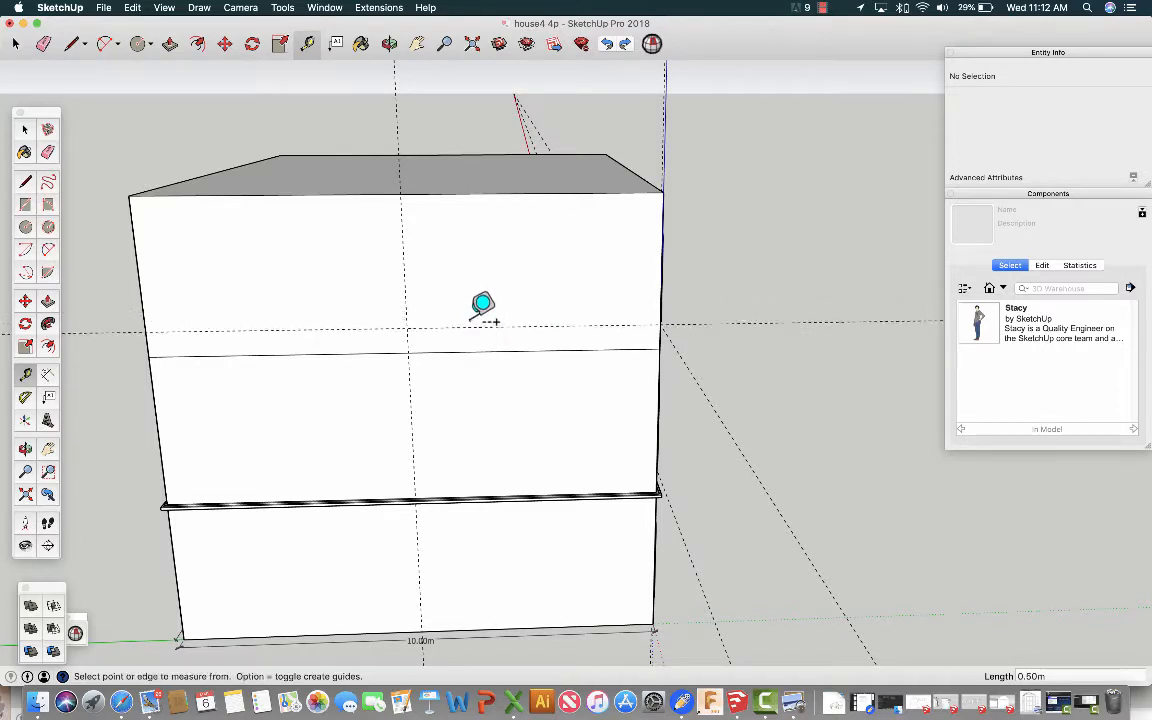
Place vertical guides 0.50 m to each side of the side wall's centre guide.
{"action": "left_click", "coordinate": [404, 274]}
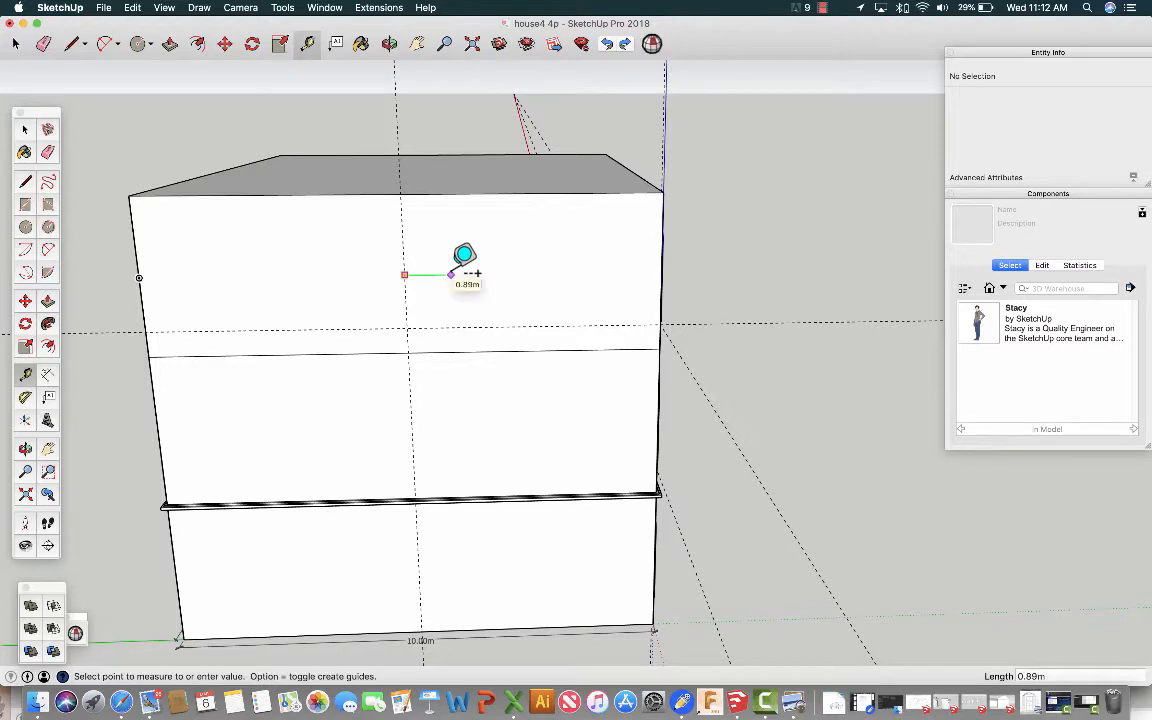
{"action": "left_click", "coordinate": [430, 273]}
{"action": "left_click", "coordinate": [405, 296]}
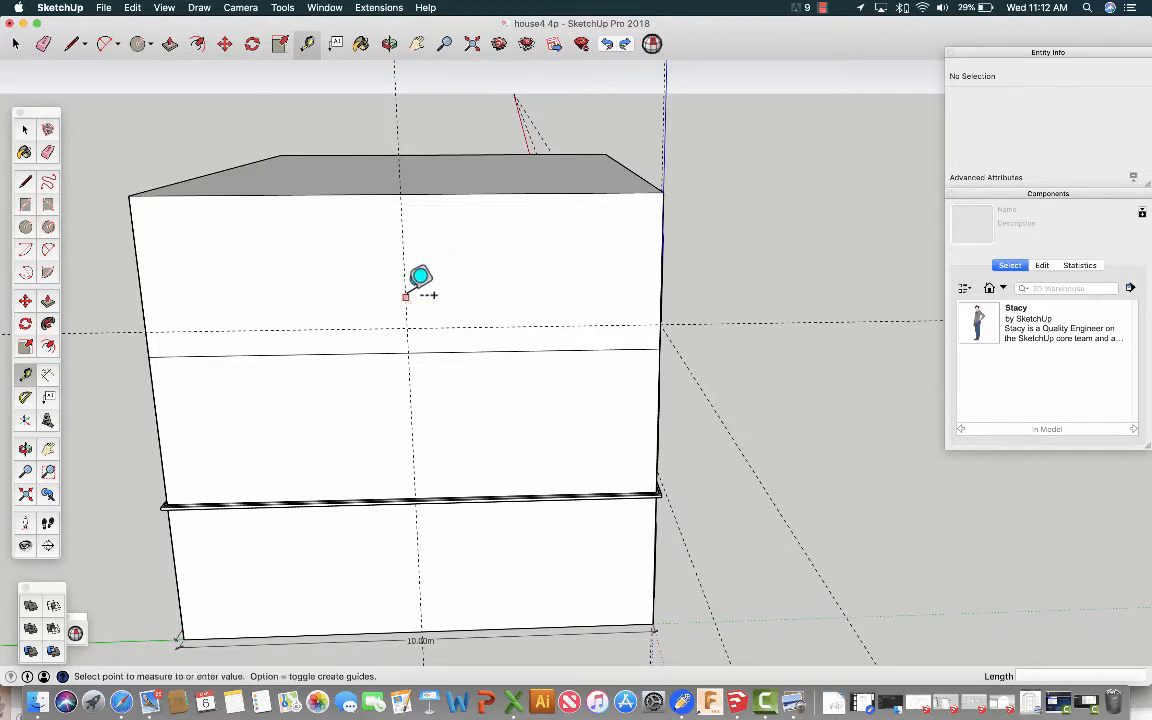
{"action": "left_click", "coordinate": [431, 297]}
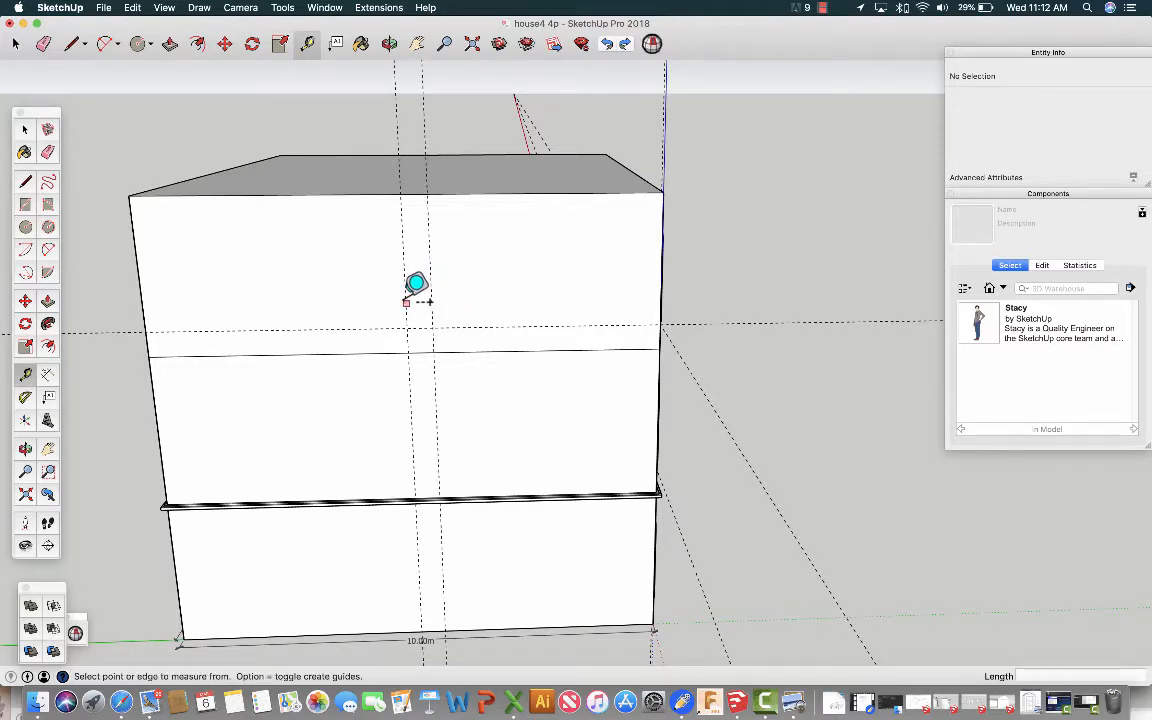
{"action": "left_click", "coordinate": [405, 303]}
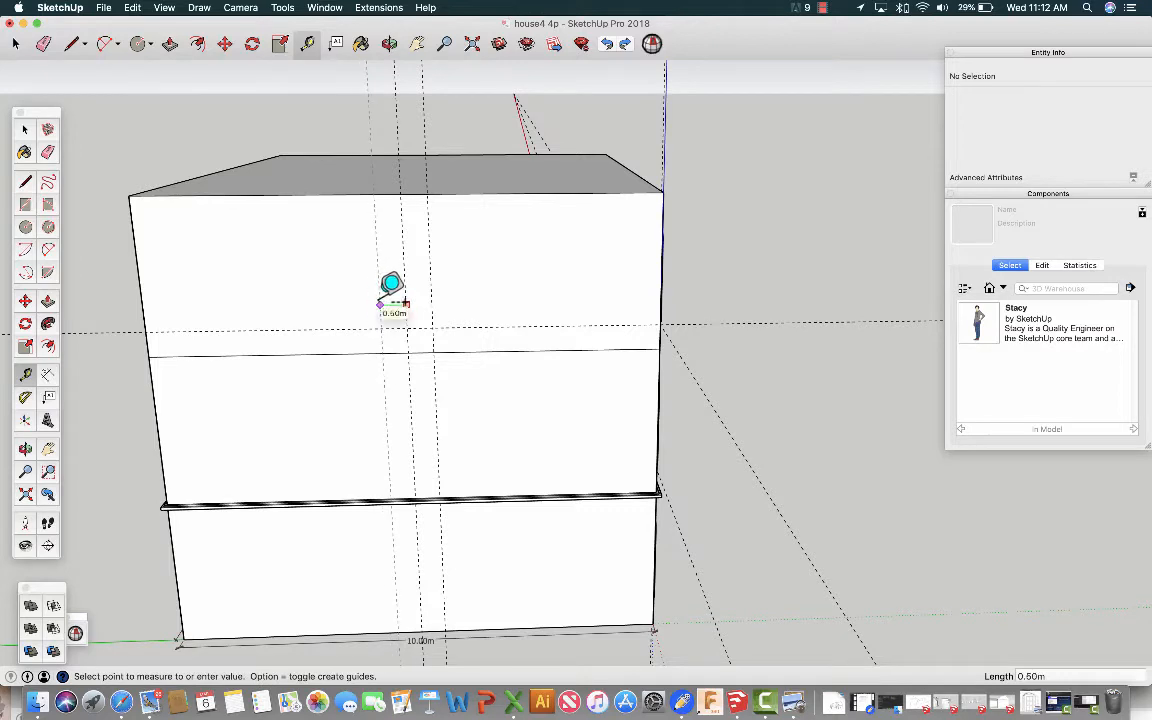
{"action": "left_click", "coordinate": [405, 303]}
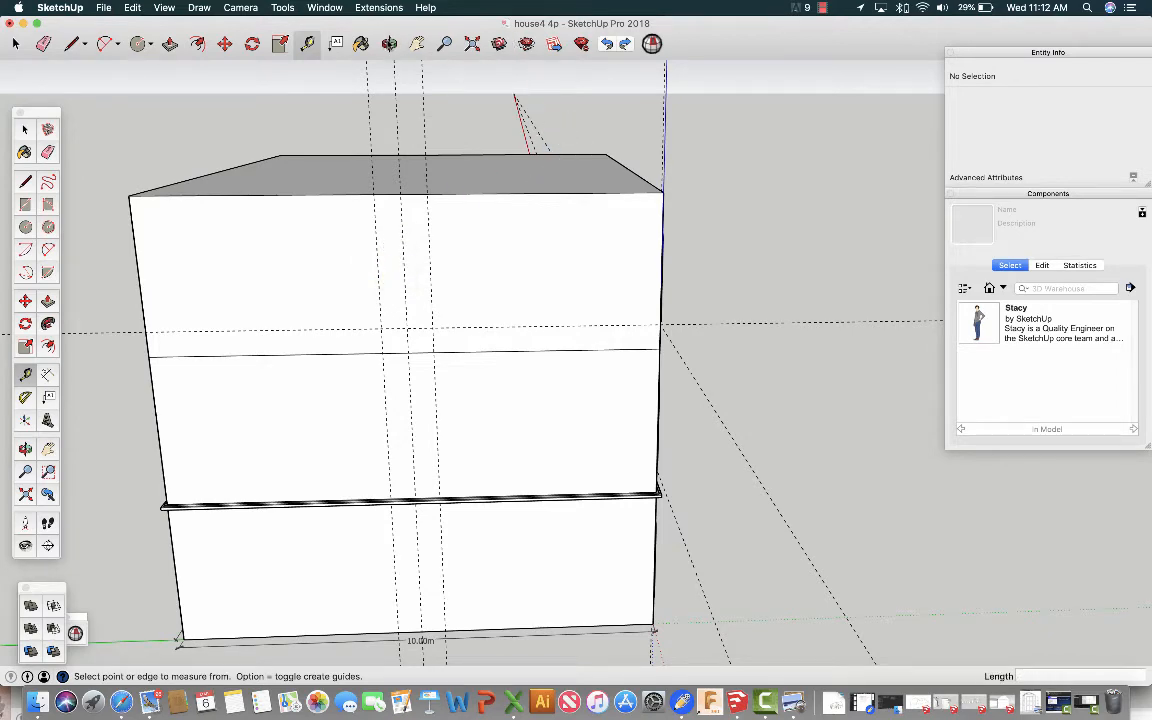
Copy the third-storey window nearest the corner and paste it in the empty space beside the blank side wall.
{"action": "left_click", "coordinate": [389, 43]}
{"action": "left_click_drag", "start_coordinate": [590, 186], "coordinate": [421, 199]}
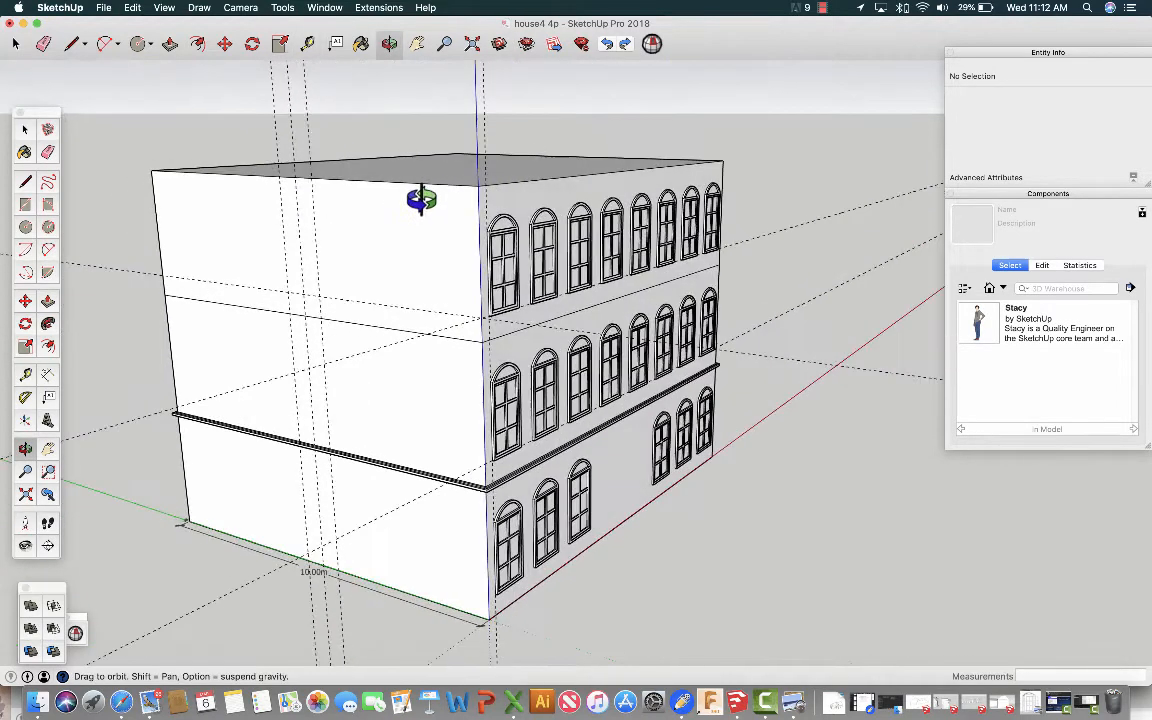
{"action": "left_click", "coordinate": [15, 43]}
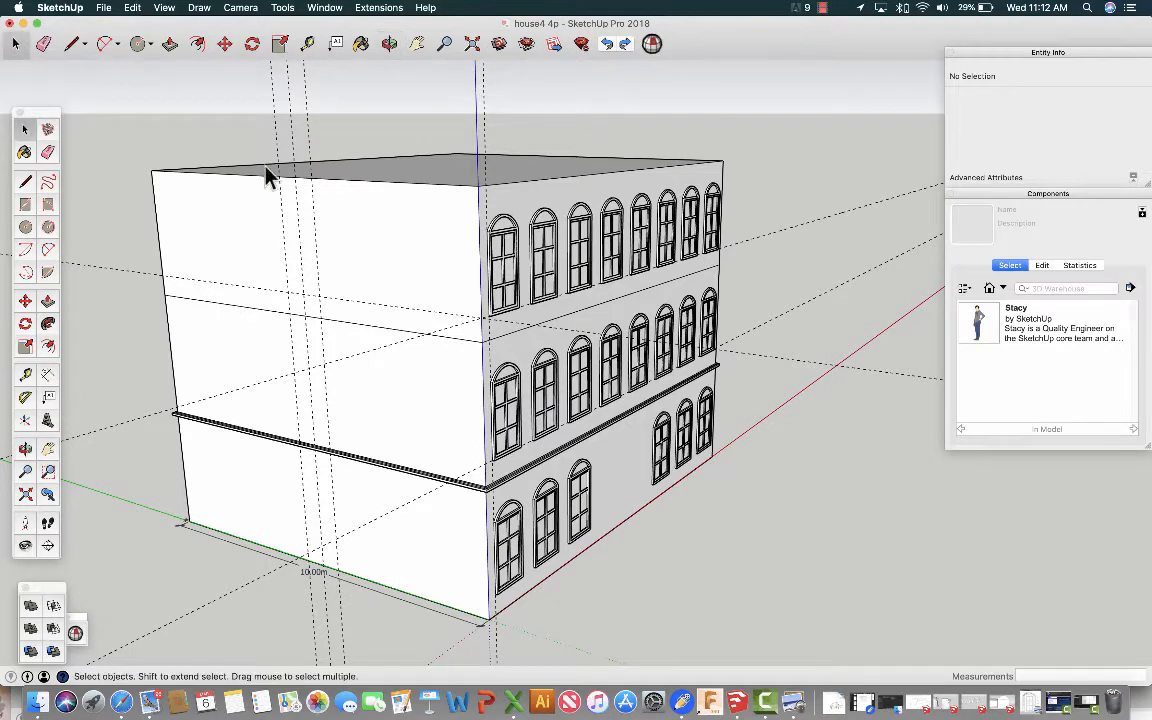
{"action": "left_click", "coordinate": [493, 256]}
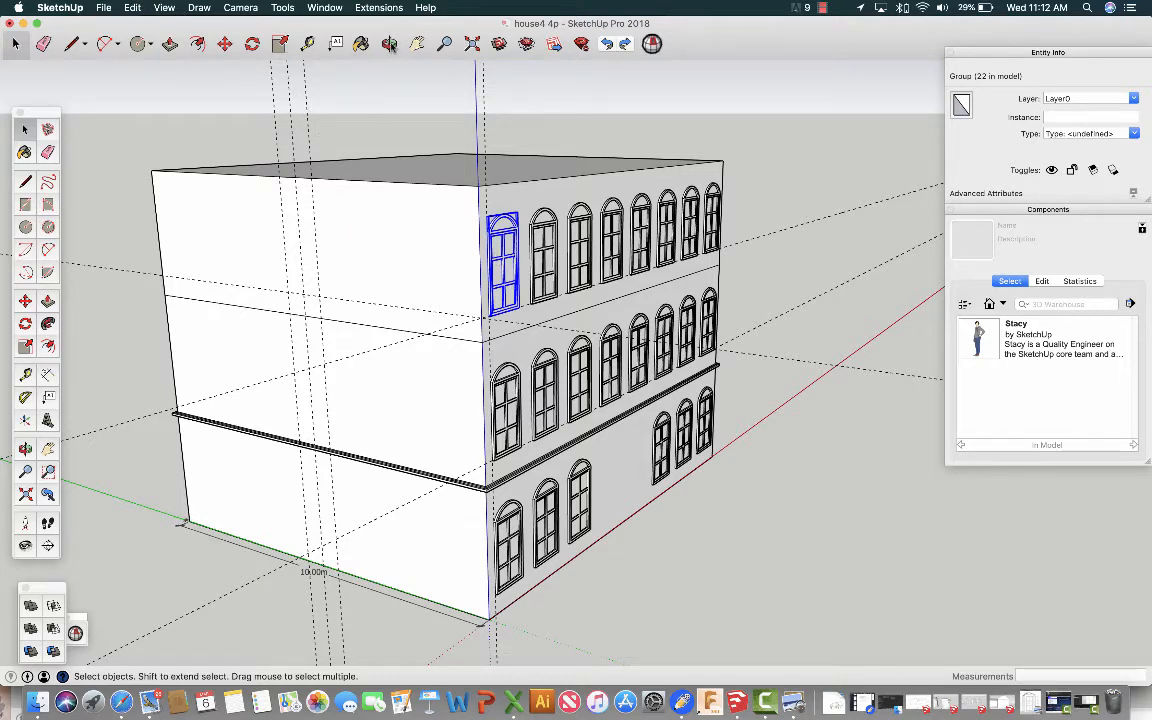
{"action": "left_click", "coordinate": [389, 43]}
{"action": "left_click_drag", "start_coordinate": [342, 211], "coordinate": [496, 188]}
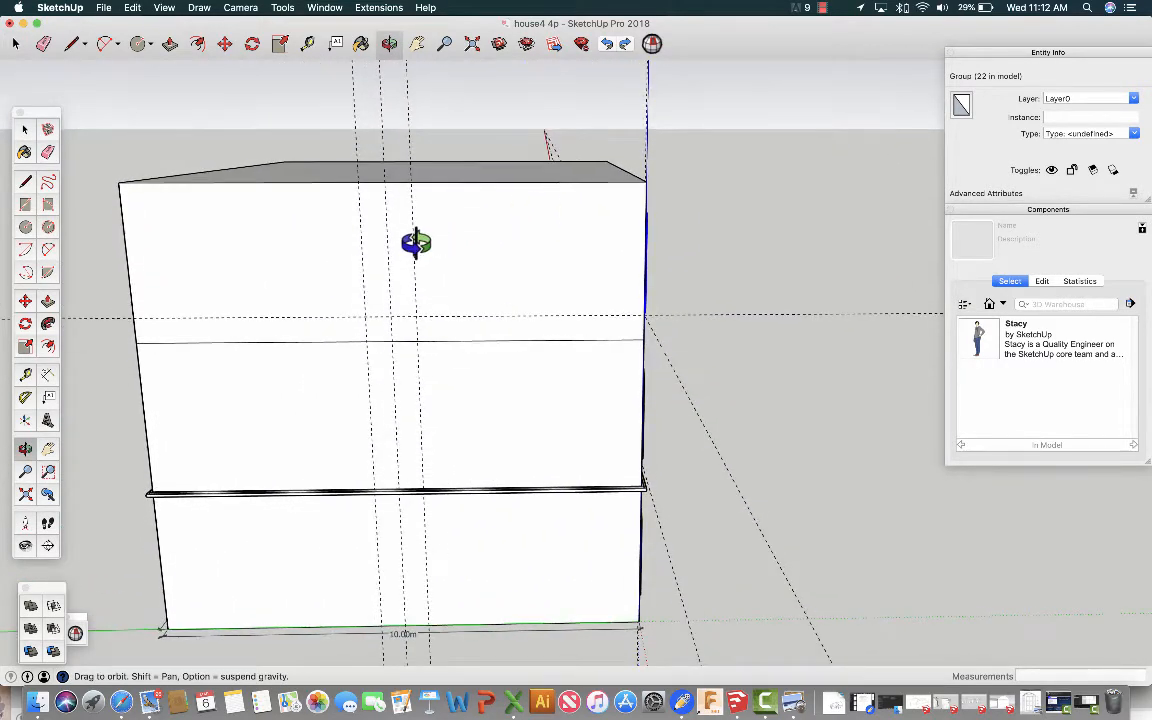
{"action": "key", "text": "super+v"}
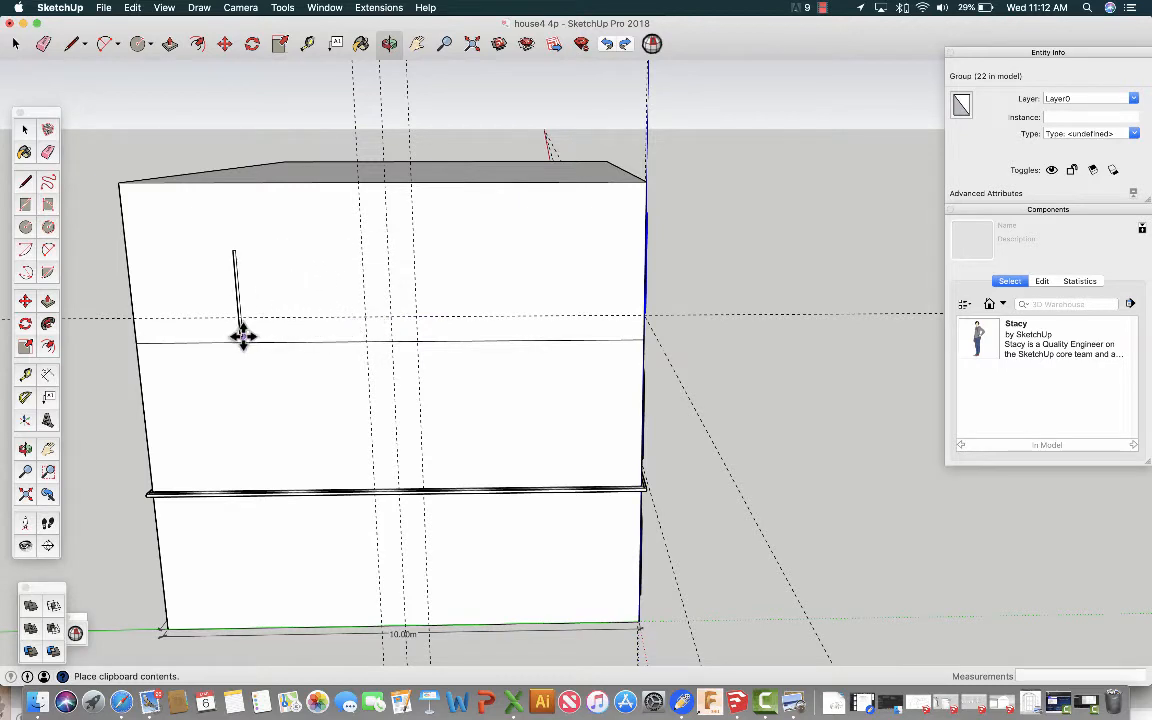
{"action": "left_click", "coordinate": [358, 282]}
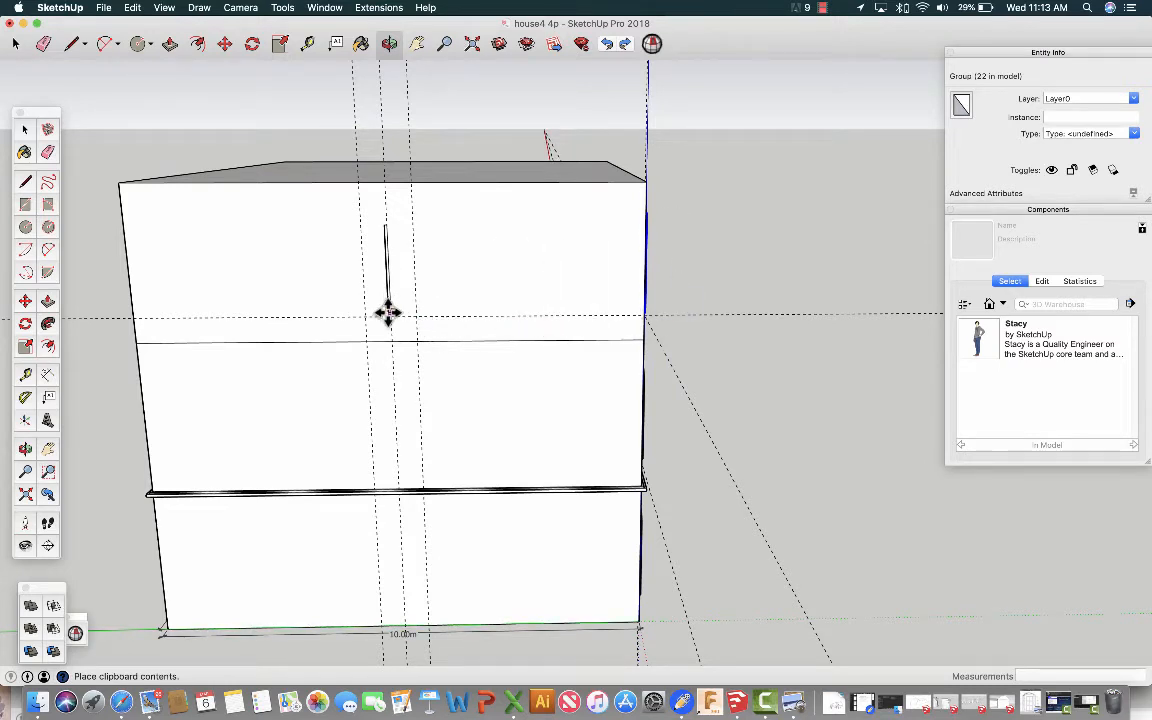
{"action": "left_click", "coordinate": [704, 316]}
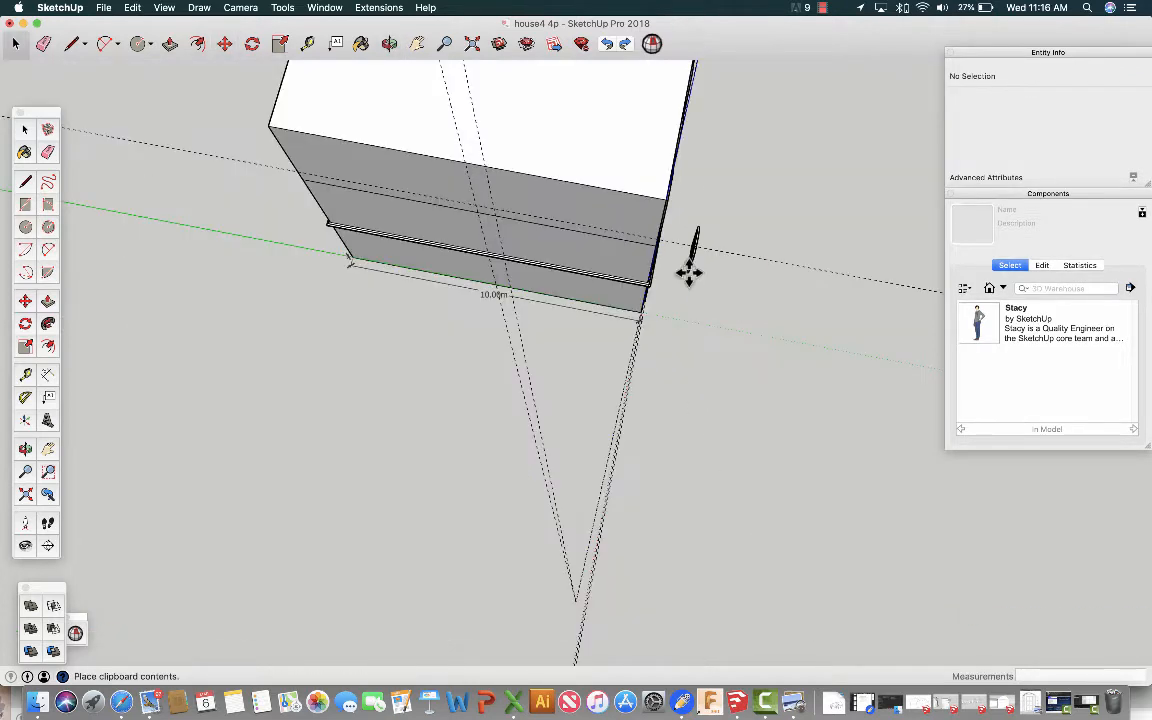
{"action": "left_click", "coordinate": [690, 272]}
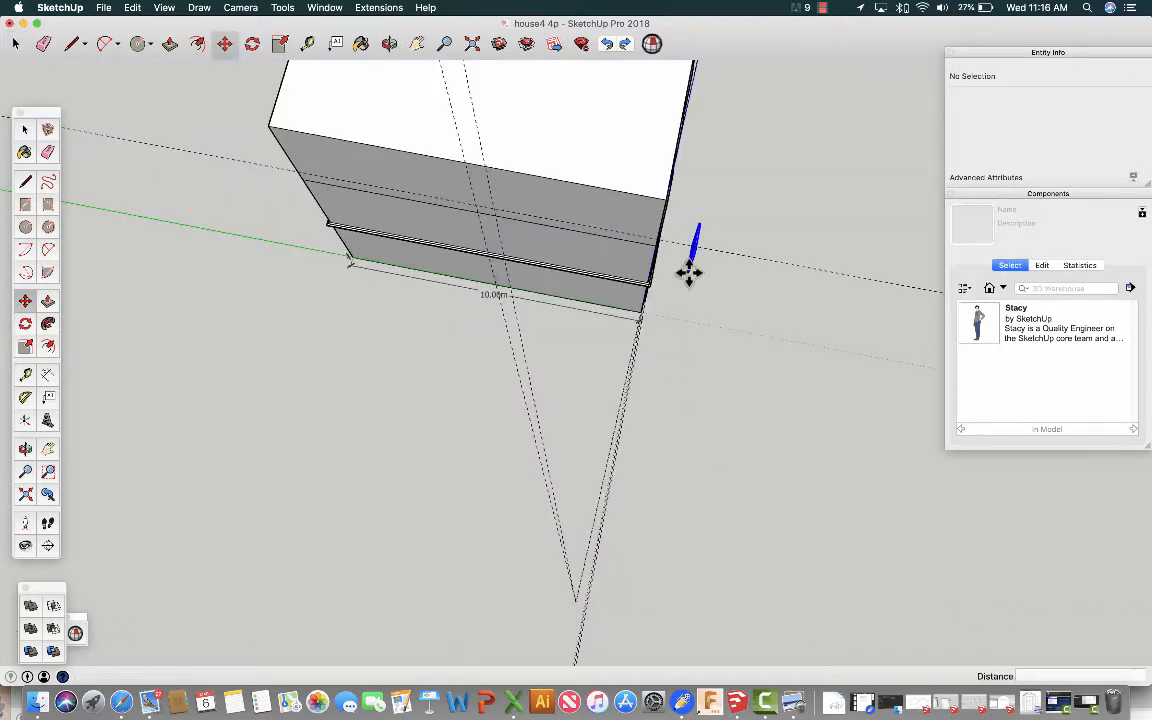
Examine the pasted window's orientation relative to the building from around and underneath.
{"action": "left_click", "coordinate": [389, 43]}
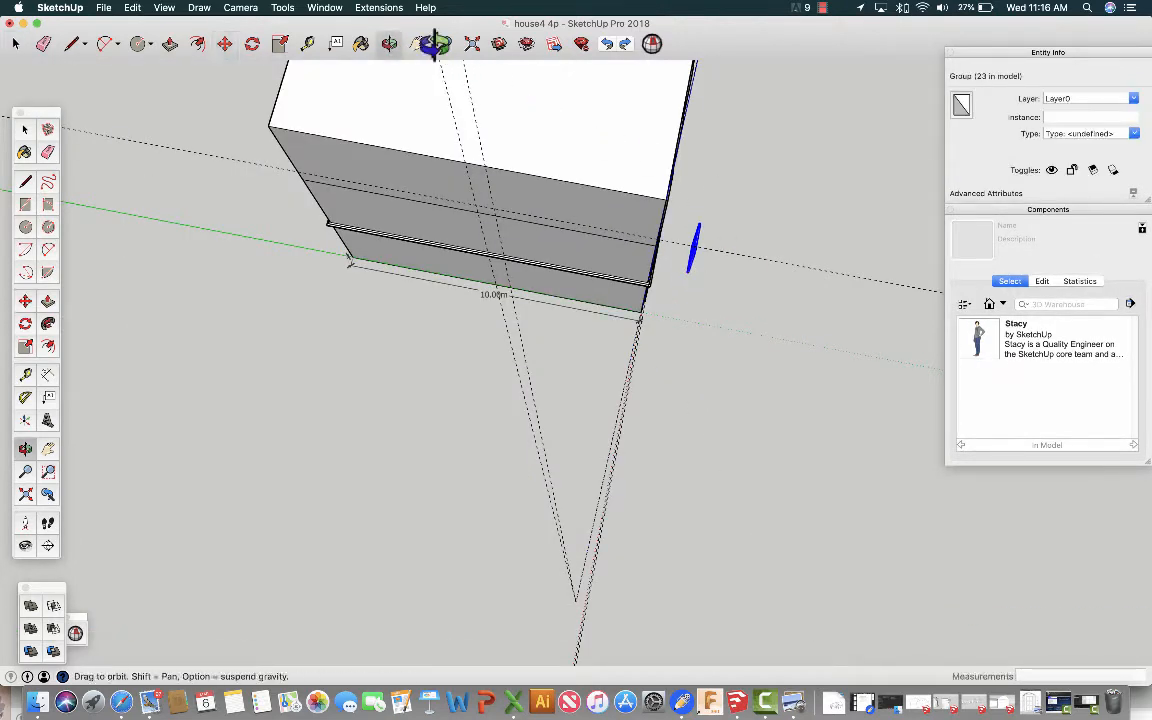
{"action": "scroll", "coordinate": [692, 256], "scroll_direction": "up", "scroll_amount": 5}
{"action": "scroll", "coordinate": [697, 262], "scroll_direction": "up", "scroll_amount": 5}
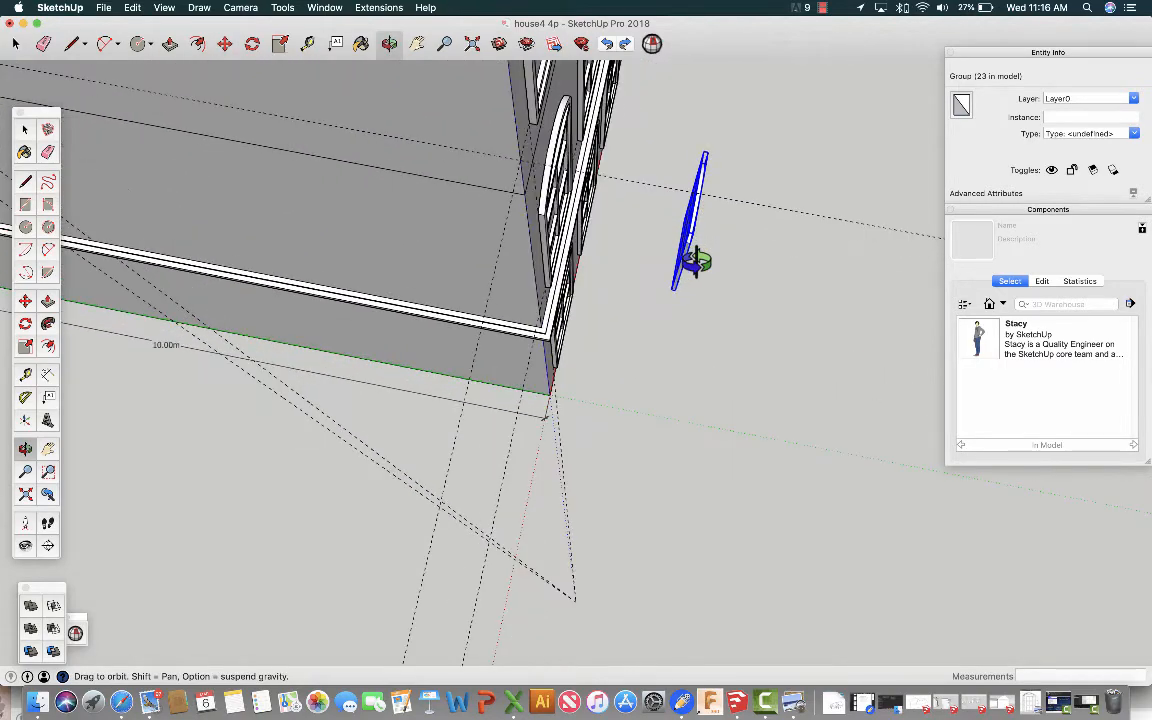
{"action": "scroll", "coordinate": [697, 262], "scroll_direction": "down", "scroll_amount": 2}
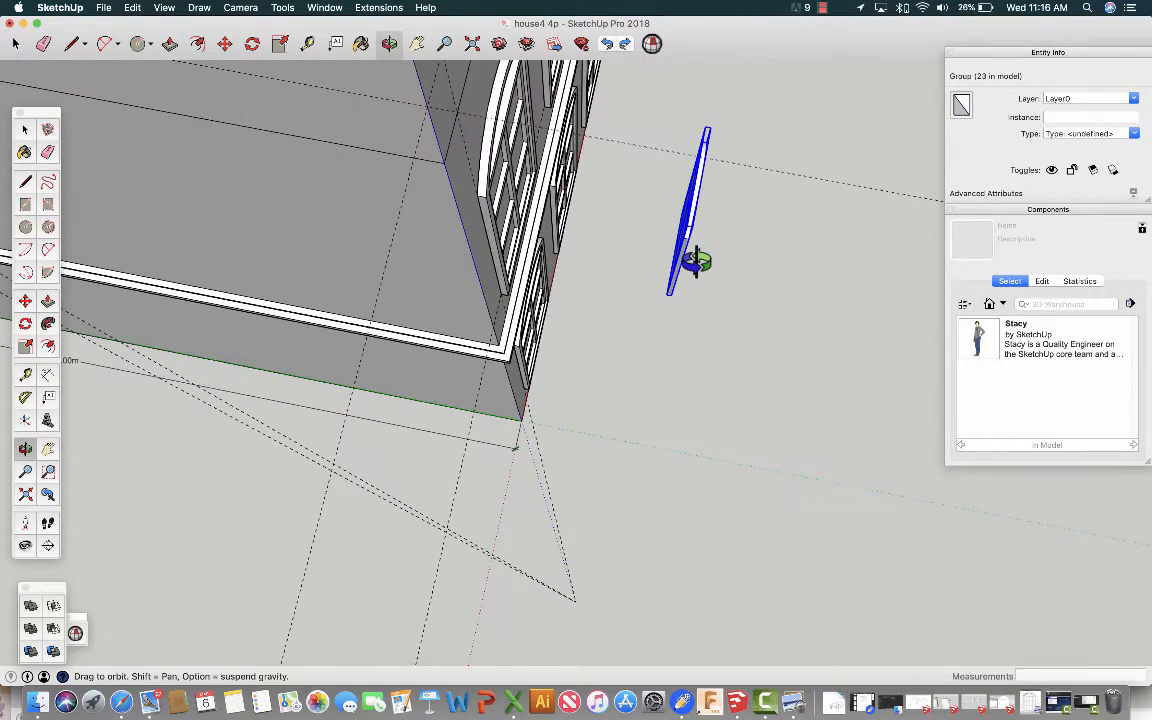
{"action": "left_click_drag", "start_coordinate": [684, 319], "coordinate": [690, 78]}
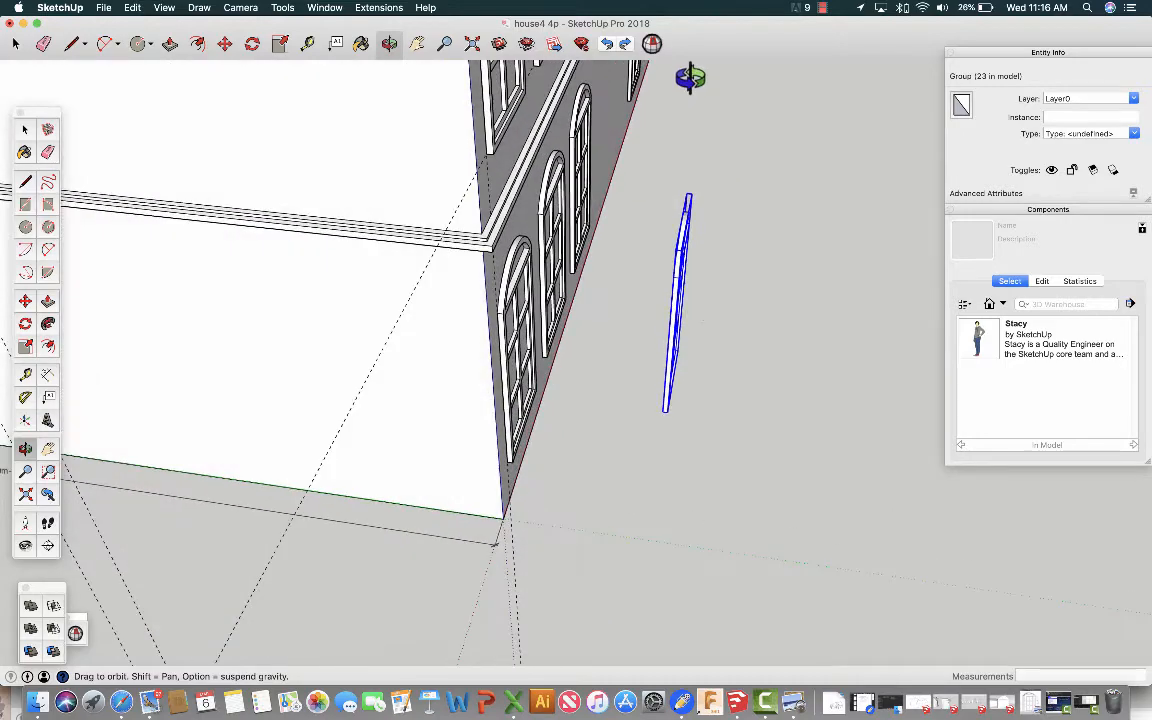
{"action": "left_click_drag", "start_coordinate": [699, 429], "coordinate": [699, 239]}
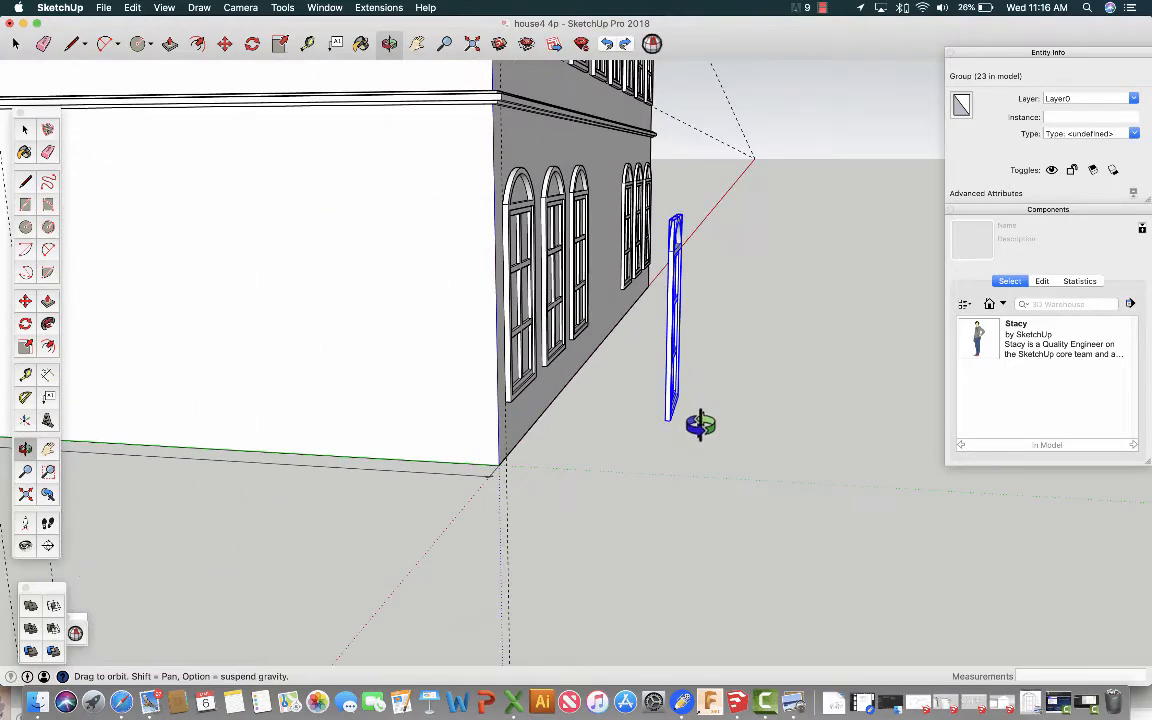
{"action": "left_click_drag", "start_coordinate": [700, 424], "coordinate": [681, 70]}
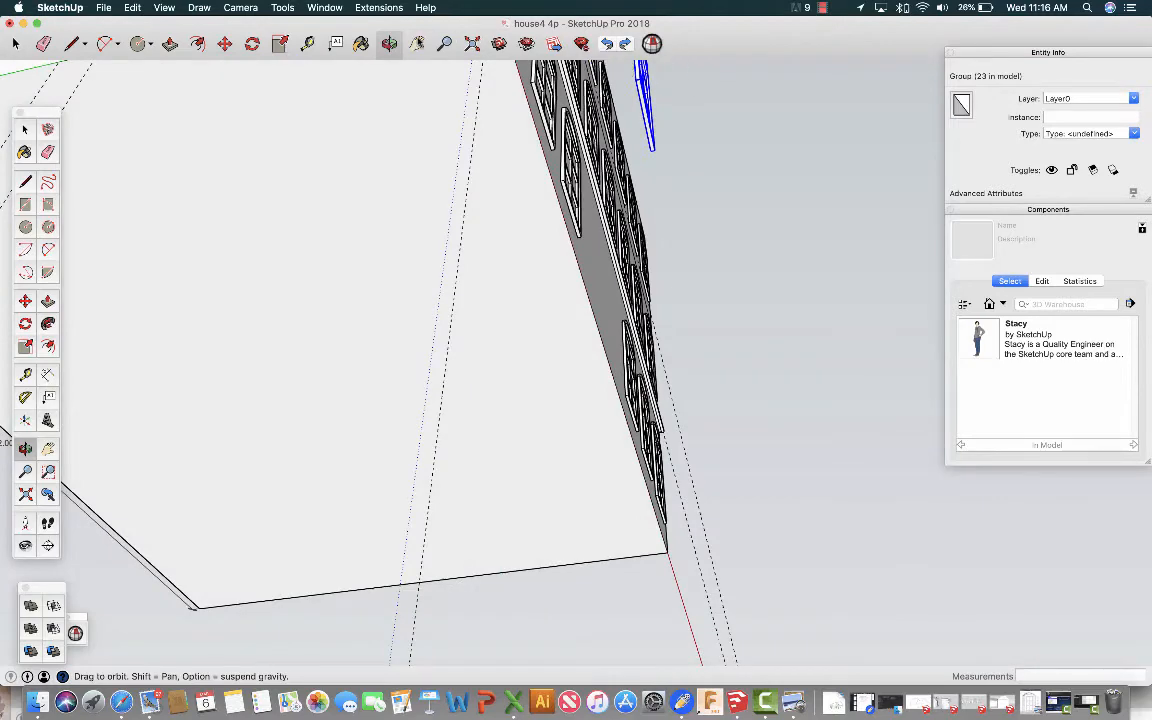
{"action": "left_click", "coordinate": [416, 43]}
{"action": "left_click_drag", "start_coordinate": [623, 150], "coordinate": [640, 254]}
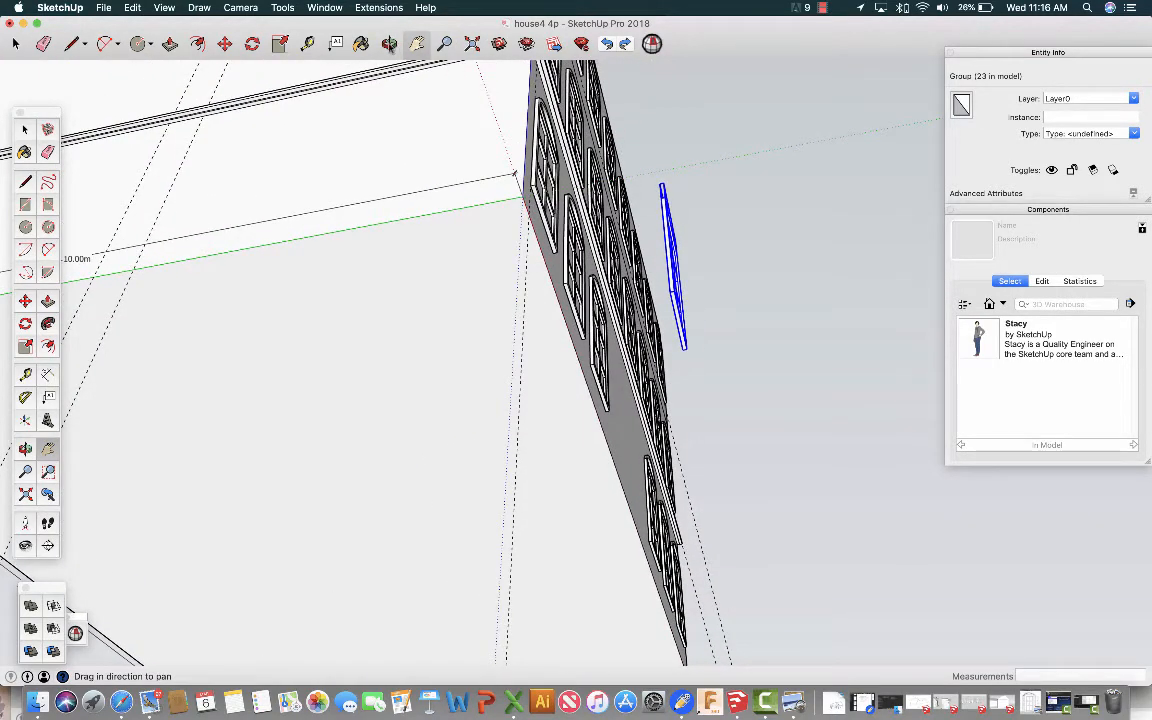
{"action": "left_click", "coordinate": [389, 43]}
{"action": "left_click_drag", "start_coordinate": [694, 216], "coordinate": [645, 133]}
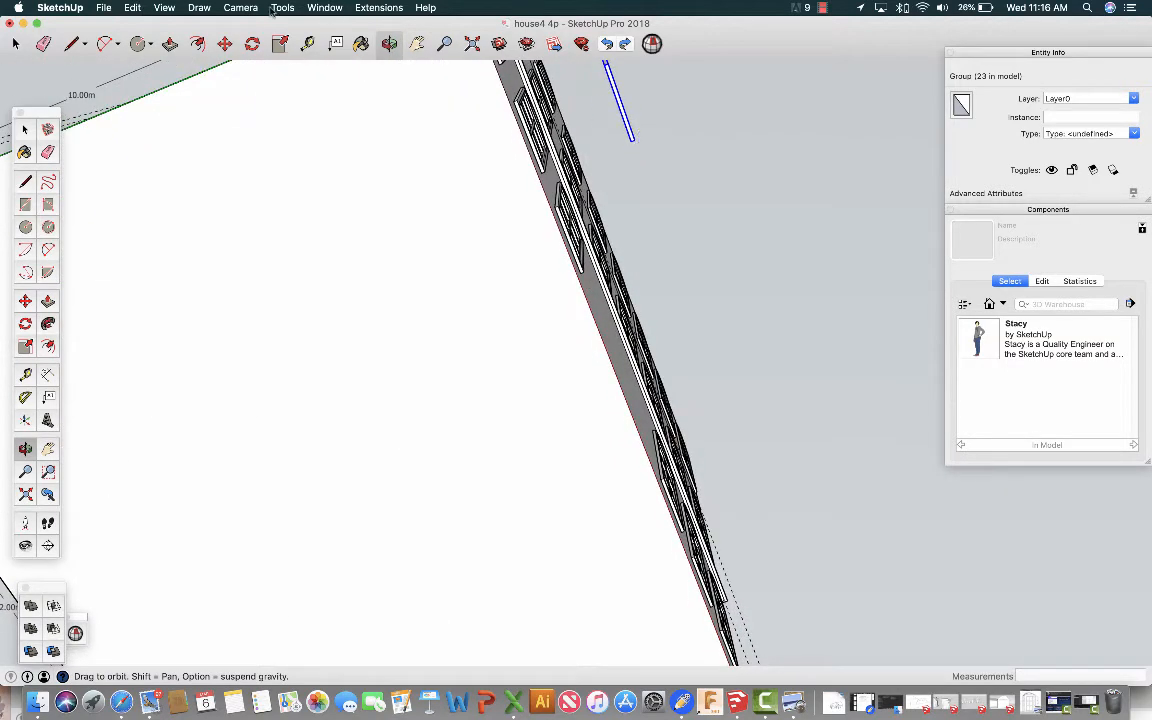
From the Bottom standard view, rotate the pasted window 90° about its end corner so it runs parallel to the side wall.
{"action": "left_click", "coordinate": [238, 8]}
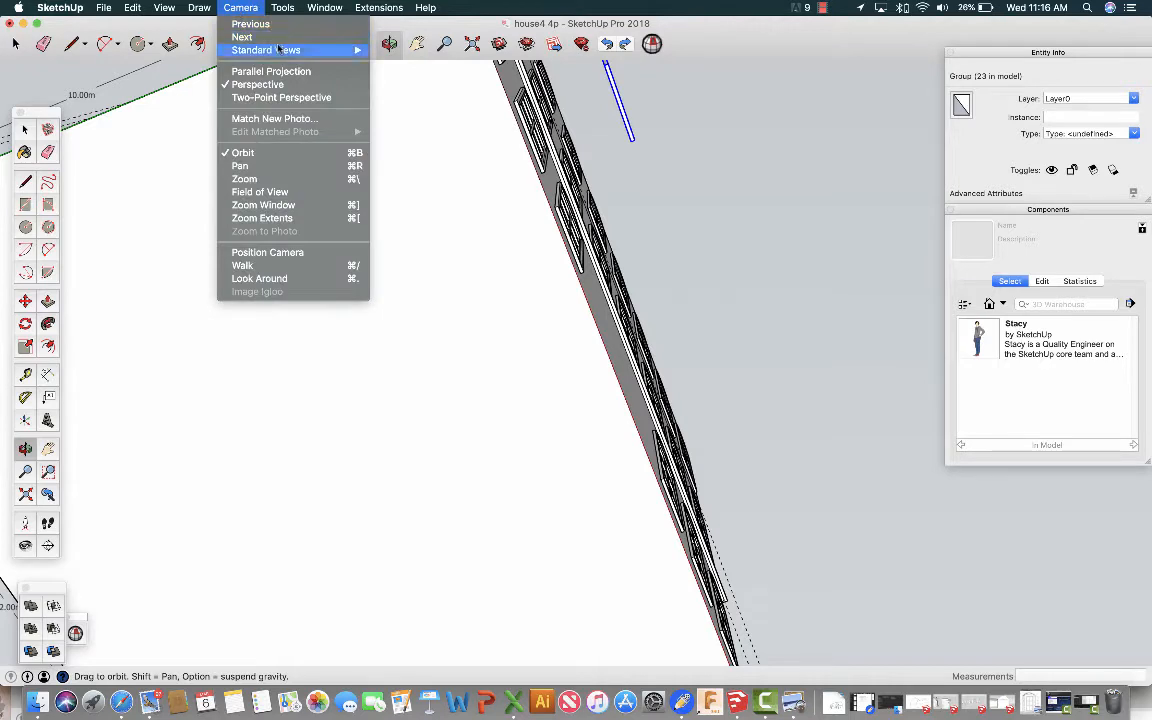
{"action": "mouse_move", "coordinate": [288, 48]}
{"action": "left_click", "coordinate": [400, 63]}
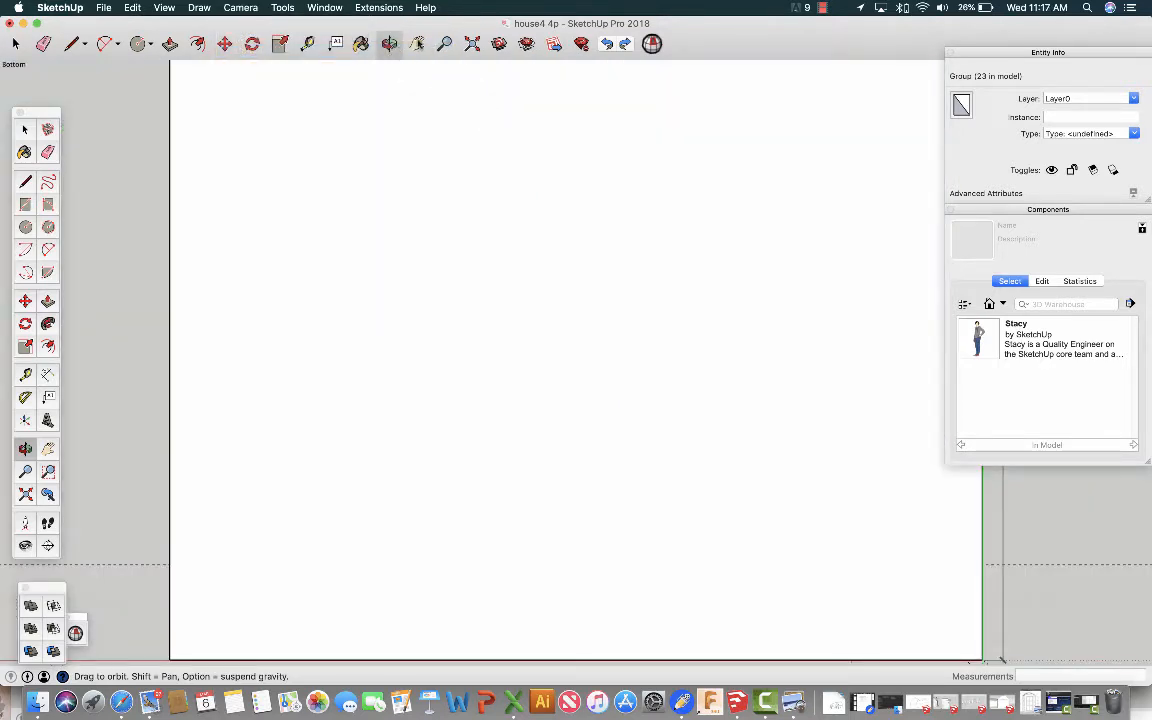
{"action": "key", "text": "h"}
{"action": "left_click_drag", "start_coordinate": [443, 116], "coordinate": [435, 65]}
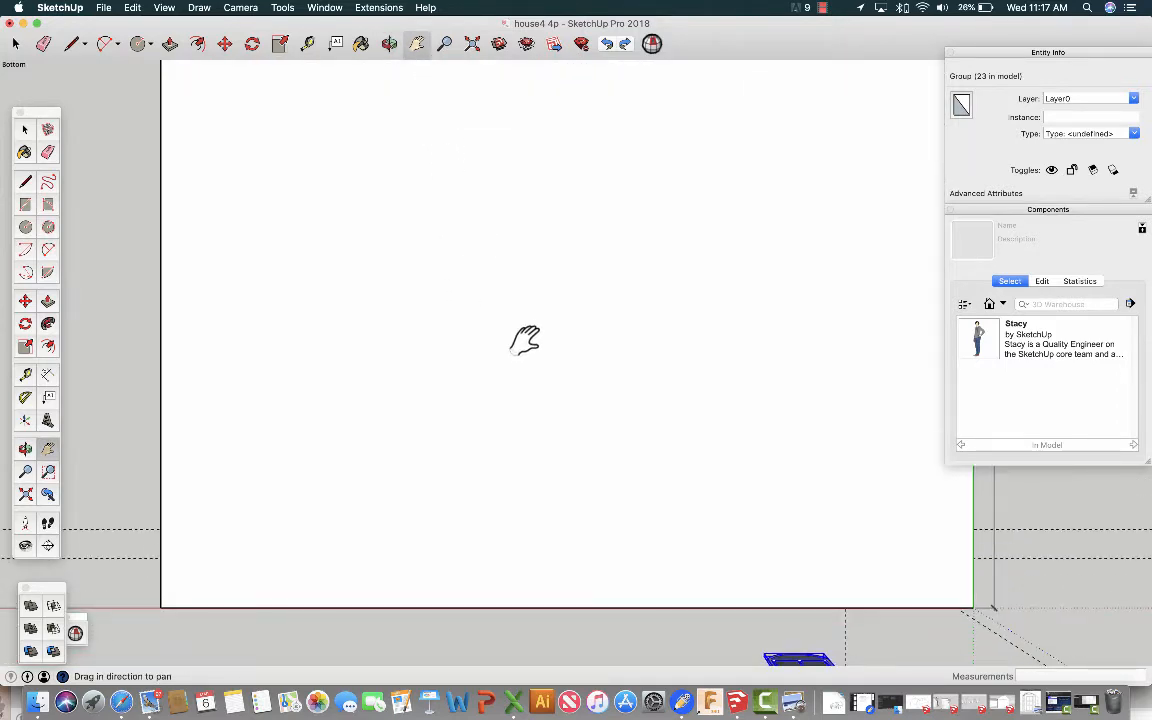
{"action": "left_click_drag", "start_coordinate": [525, 340], "coordinate": [280, 50]}
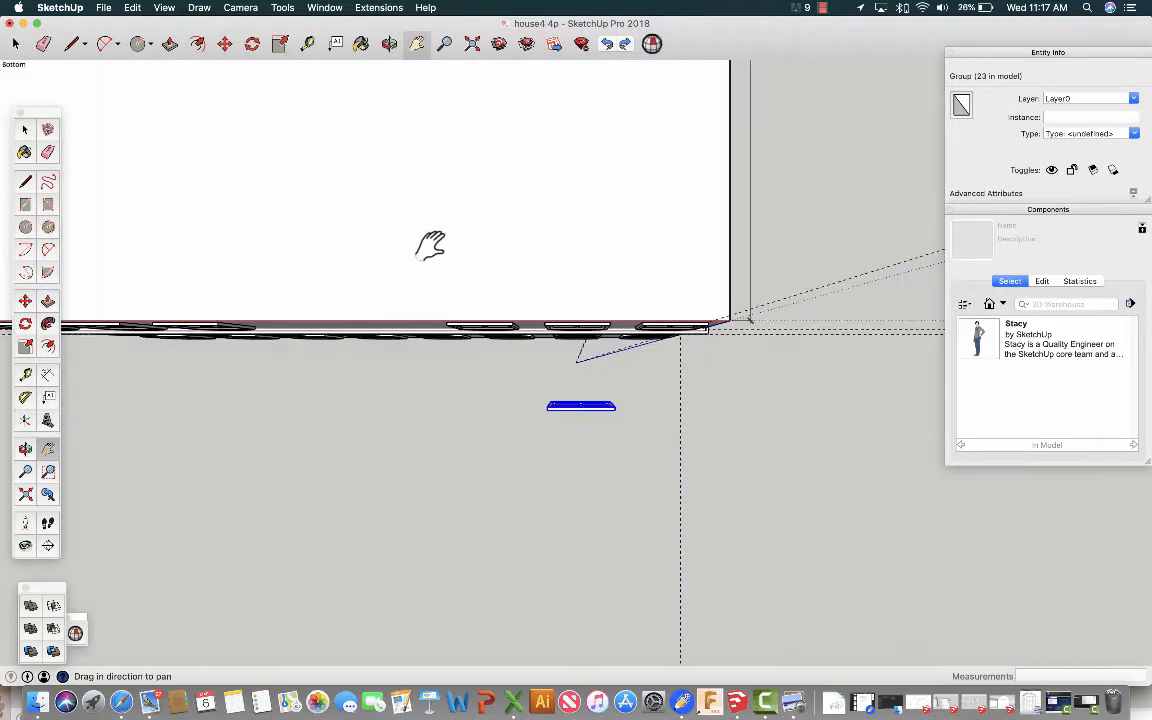
{"action": "scroll", "coordinate": [572, 433], "scroll_direction": "up", "scroll_amount": 5}
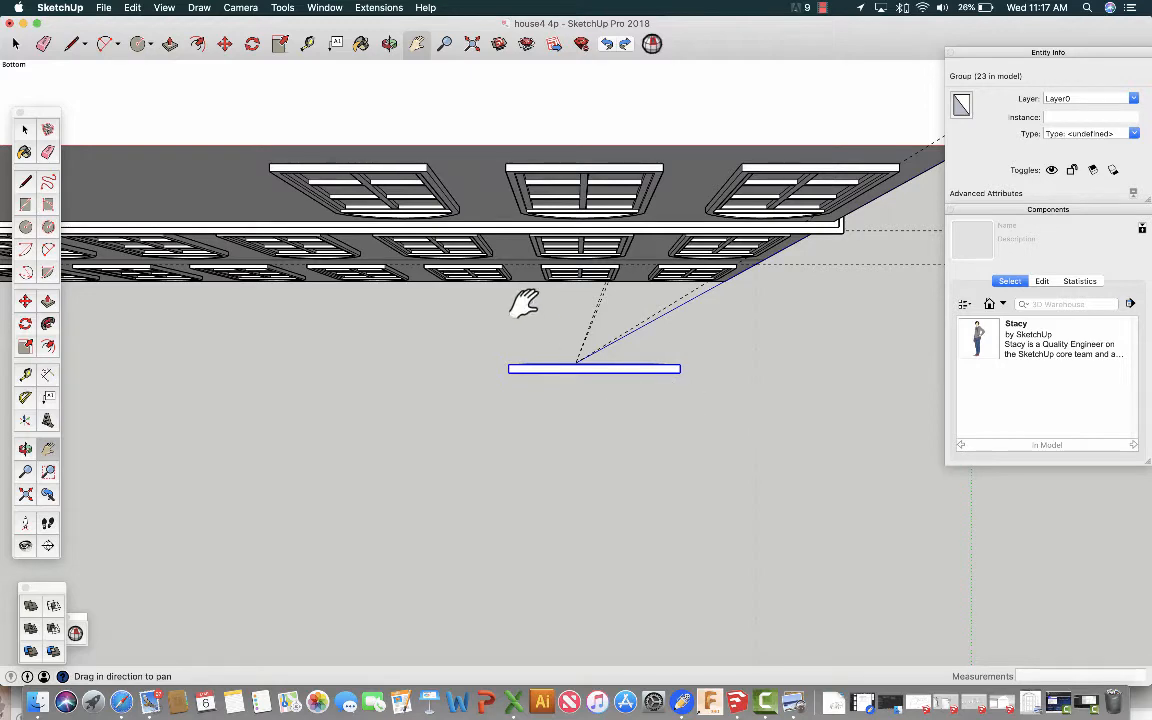
{"action": "scroll", "coordinate": [514, 393], "scroll_direction": "up", "scroll_amount": 5}
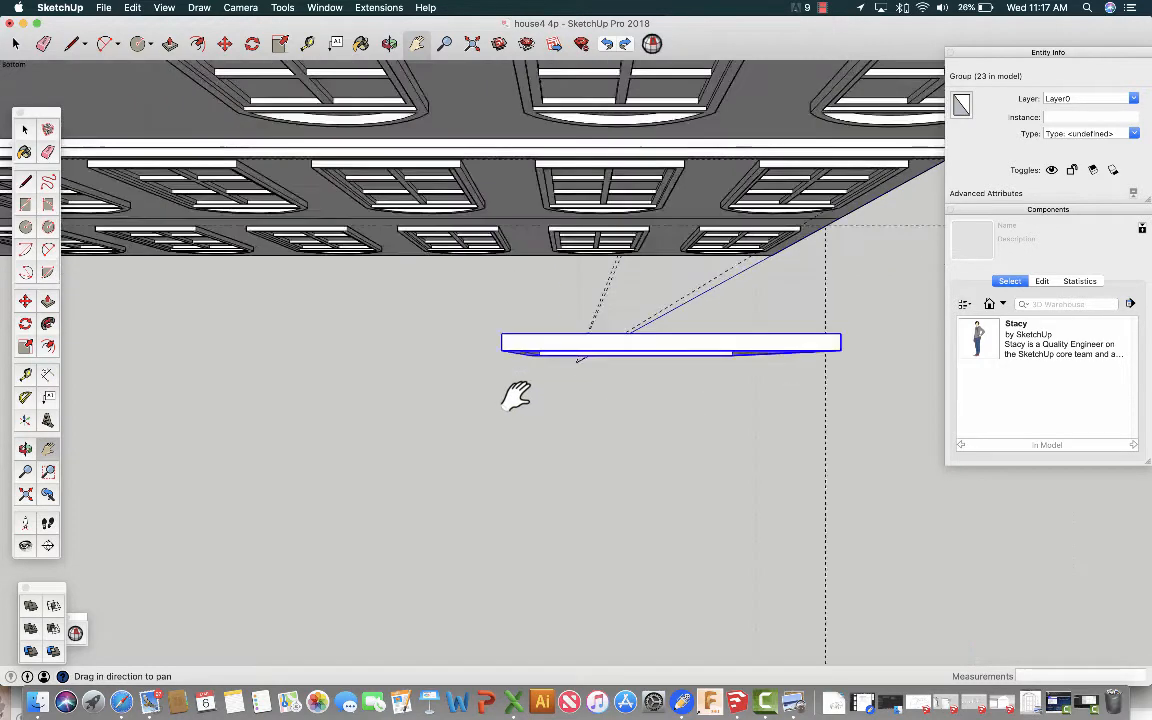
{"action": "left_click", "coordinate": [252, 44]}
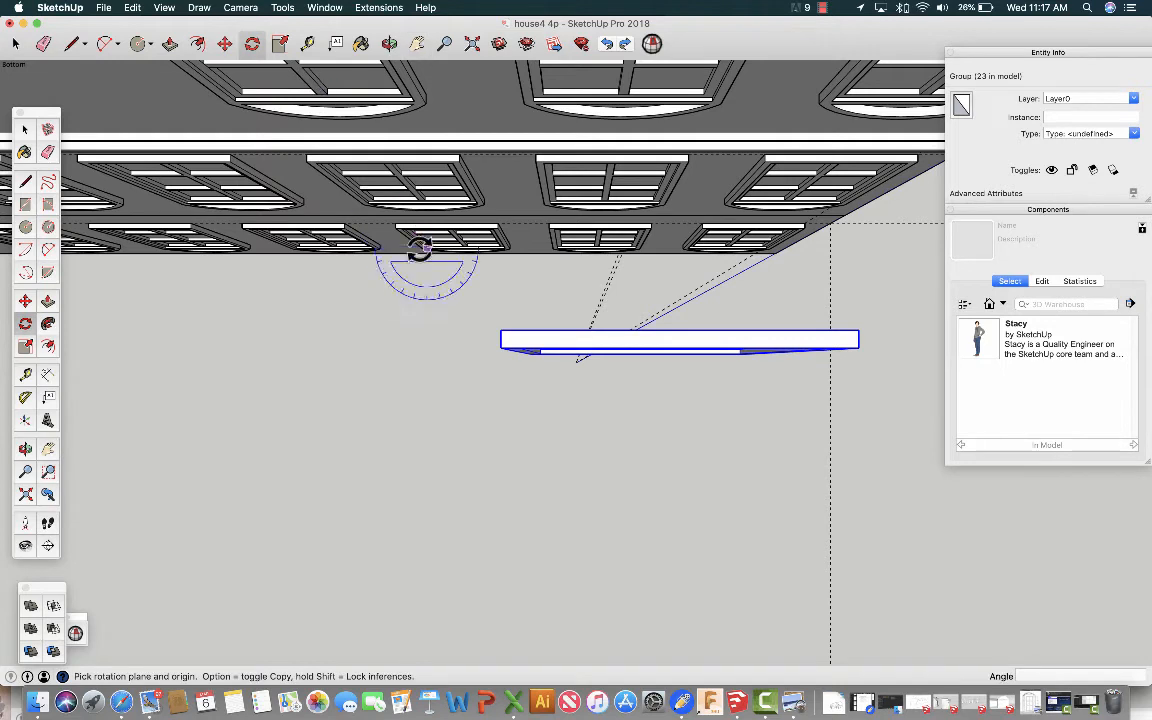
{"action": "left_click", "coordinate": [857, 347]}
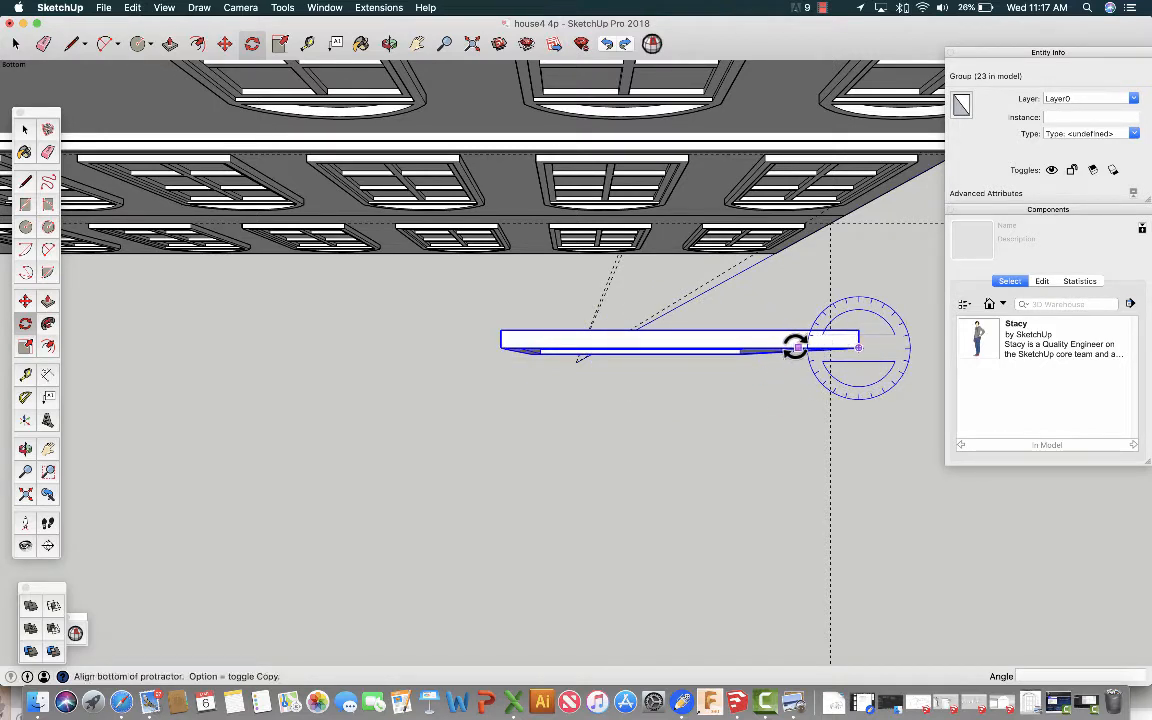
{"action": "left_click", "coordinate": [762, 344]}
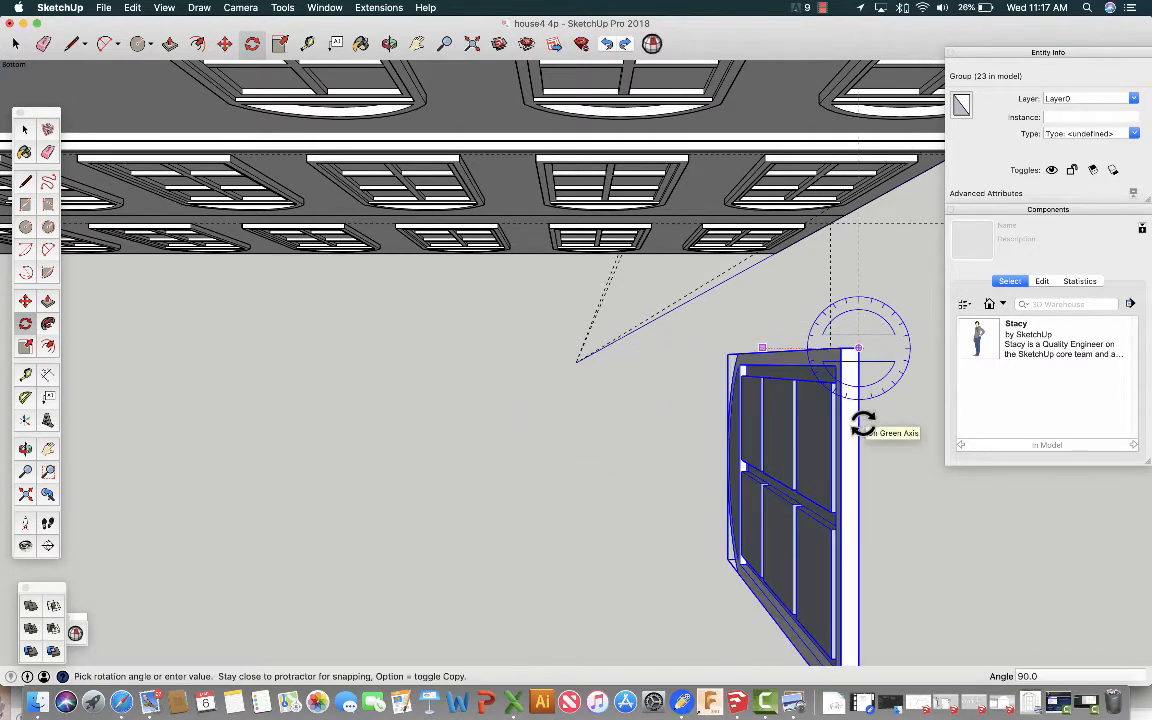
{"action": "left_click", "coordinate": [862, 424]}
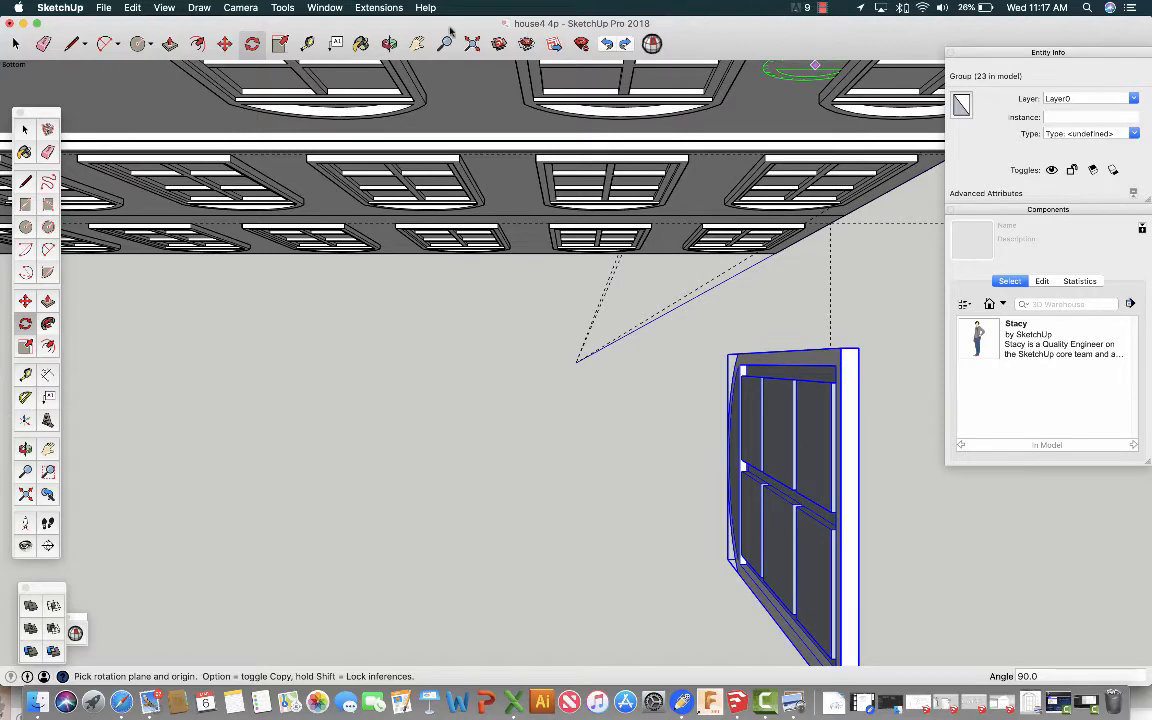
From the Left standard view, move the rotated window about 9.70 m onto the third storey, centred on the centre guide and resting on the horizontal guide.
{"action": "key", "text": "o"}
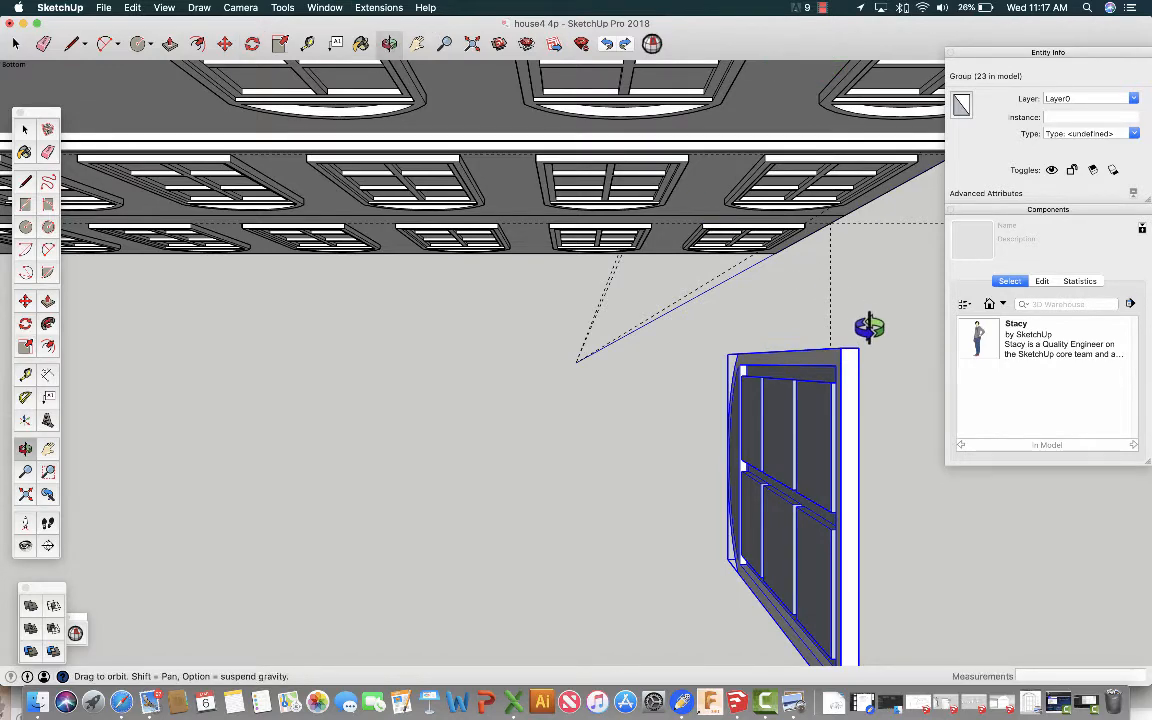
{"action": "left_click_drag", "start_coordinate": [784, 334], "coordinate": [474, 573]}
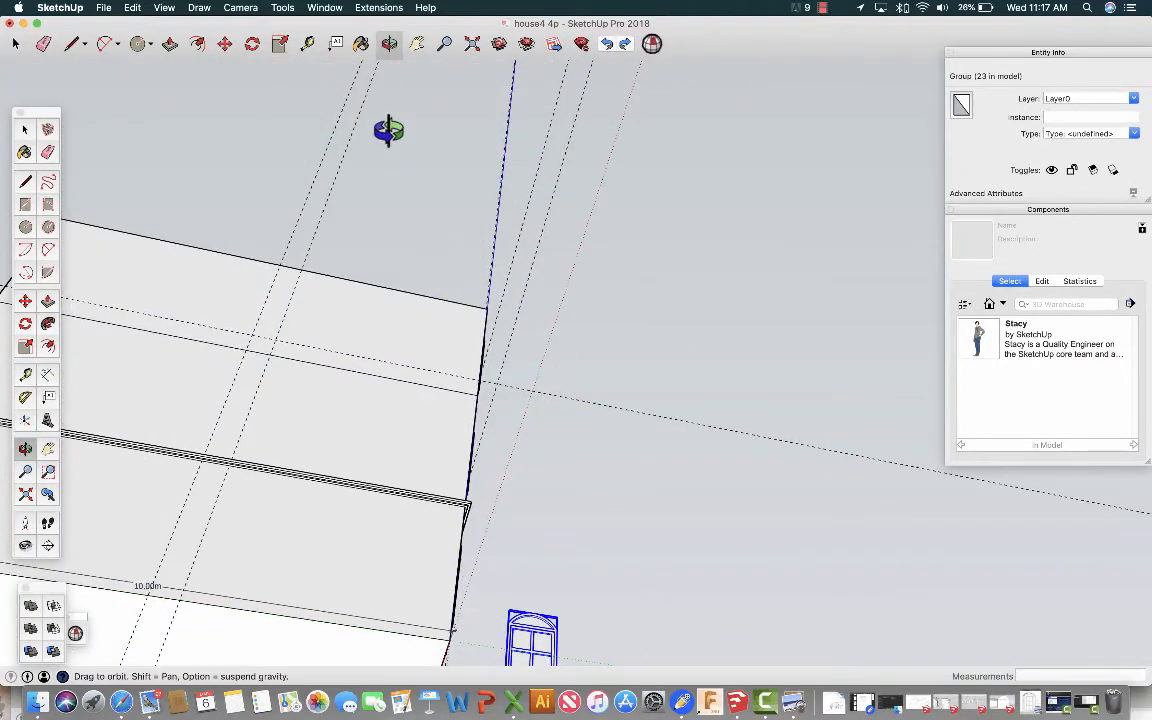
{"action": "left_click", "coordinate": [234, 7]}
{"action": "mouse_move", "coordinate": [267, 52]}
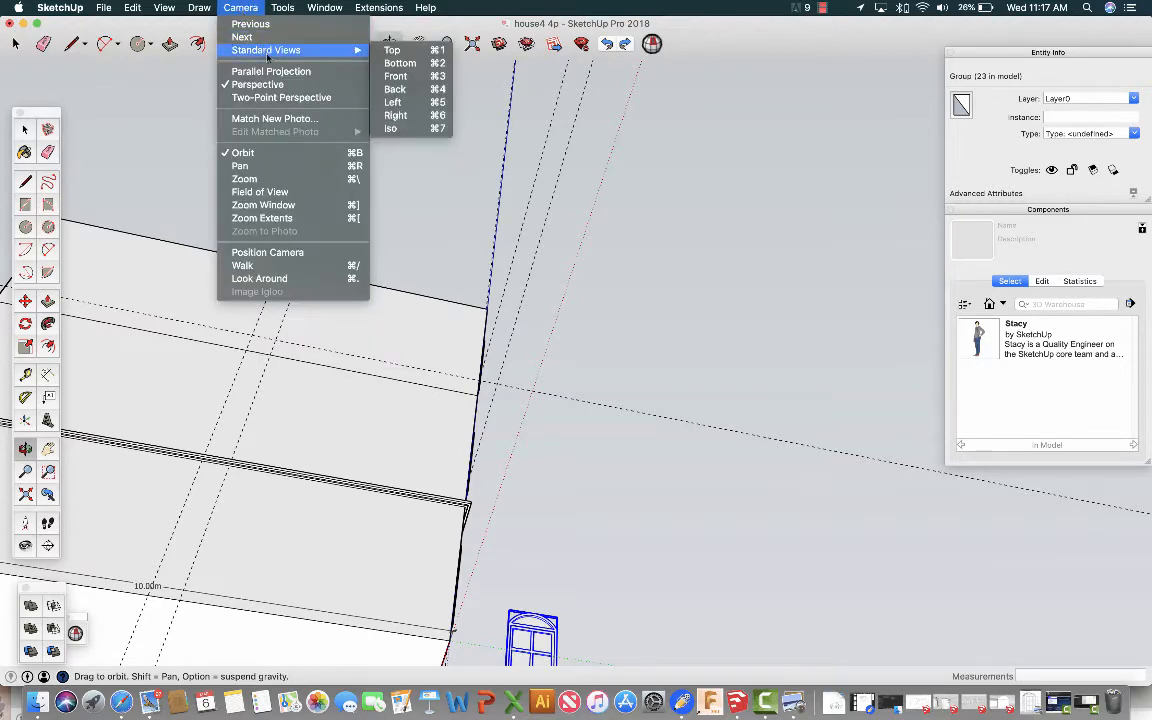
{"action": "left_click", "coordinate": [416, 108]}
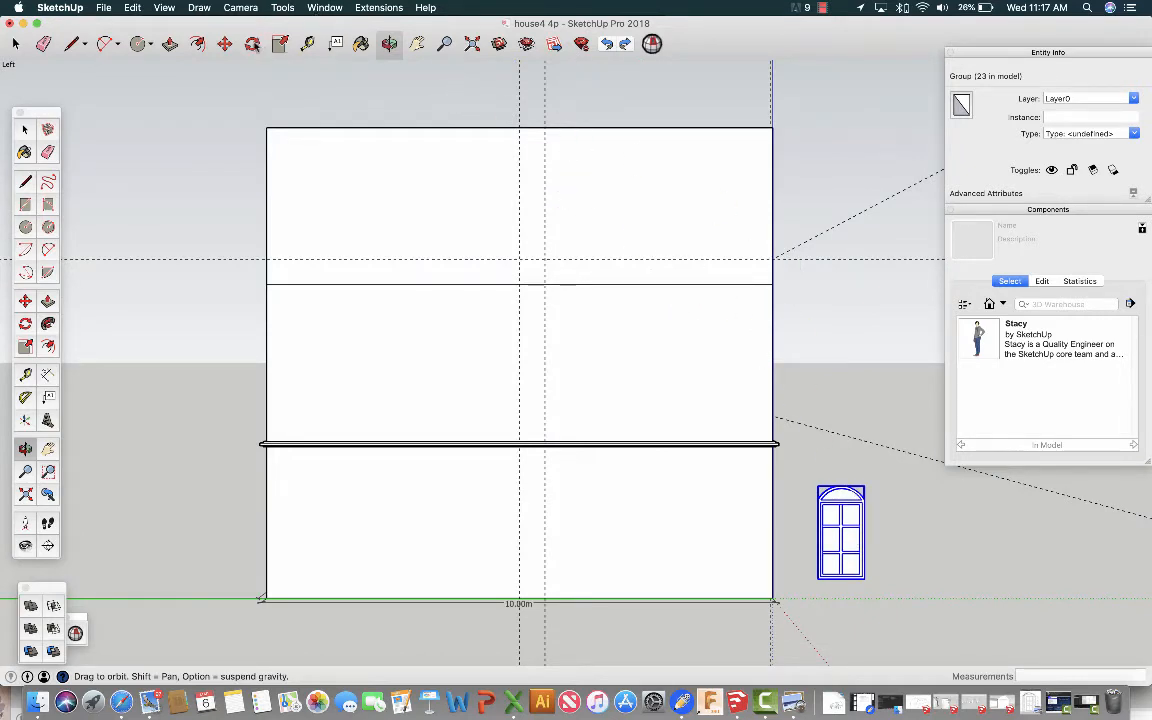
{"action": "left_click", "coordinate": [224, 43]}
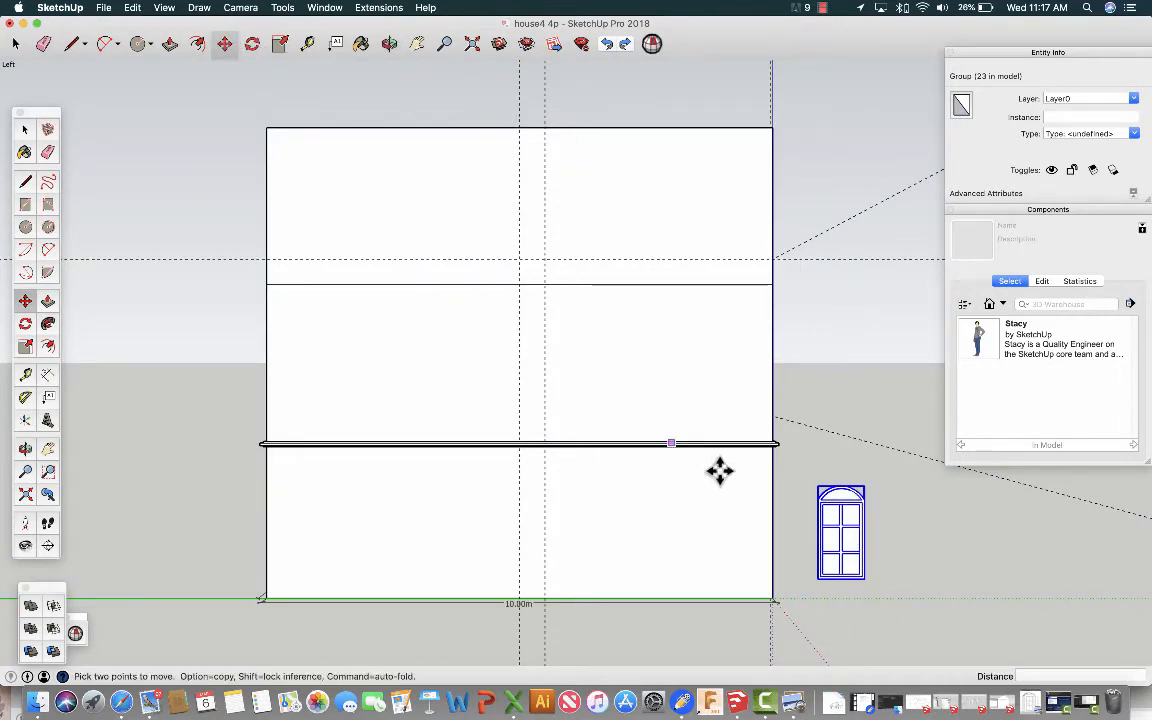
{"action": "left_click", "coordinate": [838, 540]}
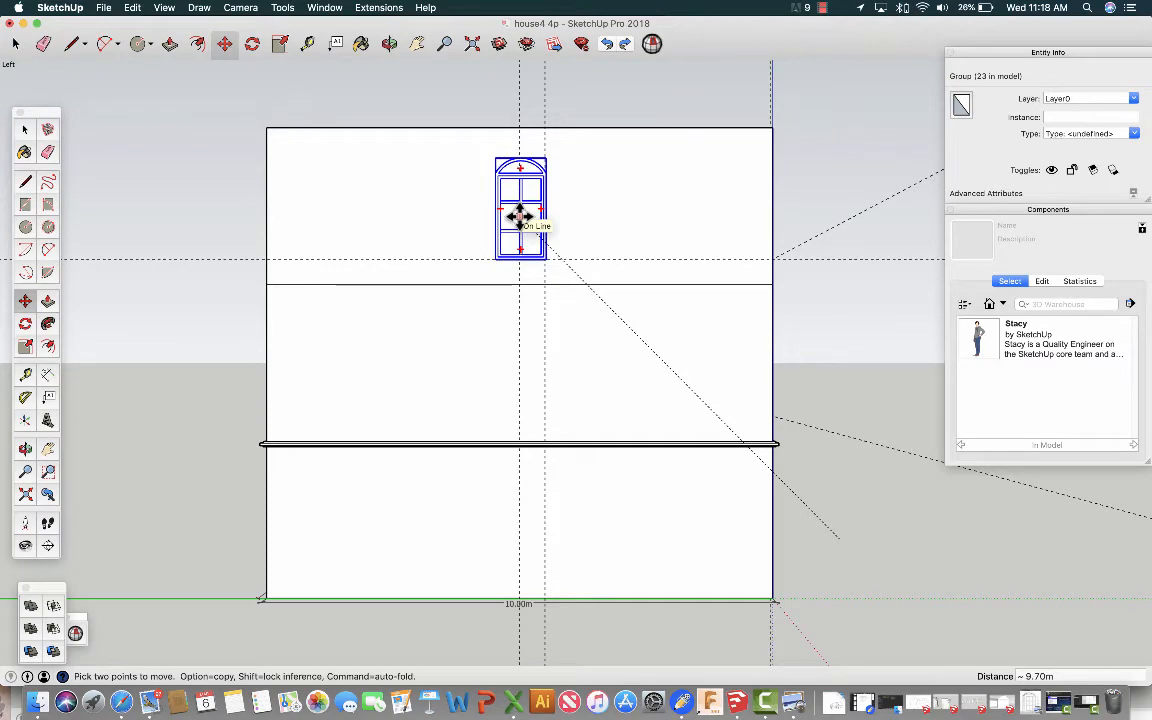
{"action": "left_click", "coordinate": [519, 216]}
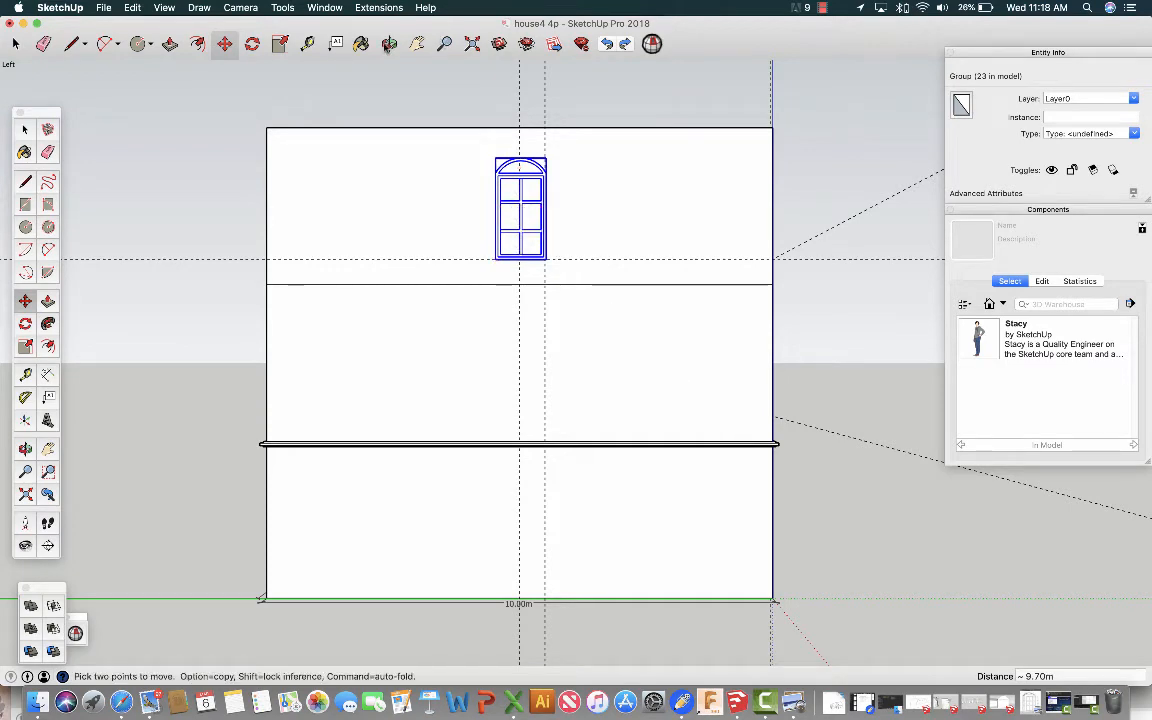
Nudge the third-storey side window about 0.03 m so its back bottom corner sits on the intersection of the wall guides.
{"action": "left_click", "coordinate": [389, 46]}
{"action": "left_click_drag", "start_coordinate": [602, 219], "coordinate": [422, 242]}
{"action": "scroll", "coordinate": [437, 252], "scroll_direction": "up", "scroll_amount": 5}
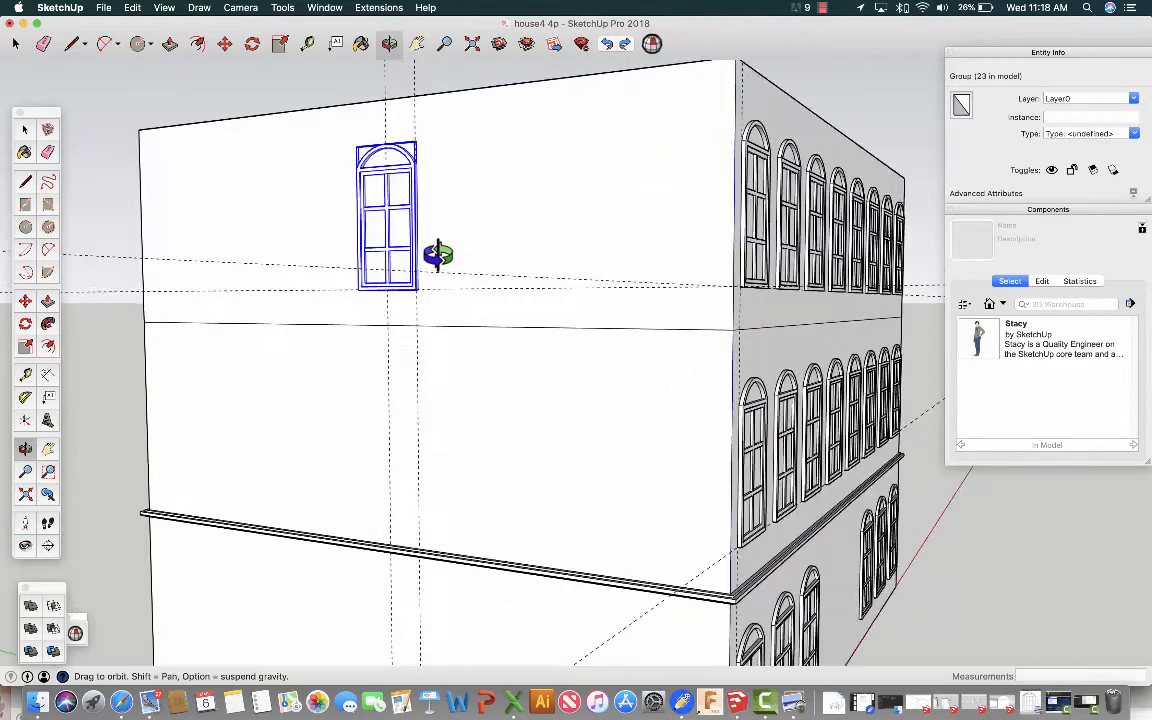
{"action": "left_click_drag", "start_coordinate": [408, 247], "coordinate": [368, 252]}
{"action": "scroll", "coordinate": [362, 280], "scroll_direction": "up", "scroll_amount": 3}
{"action": "scroll", "coordinate": [362, 280], "scroll_direction": "up", "scroll_amount": 2}
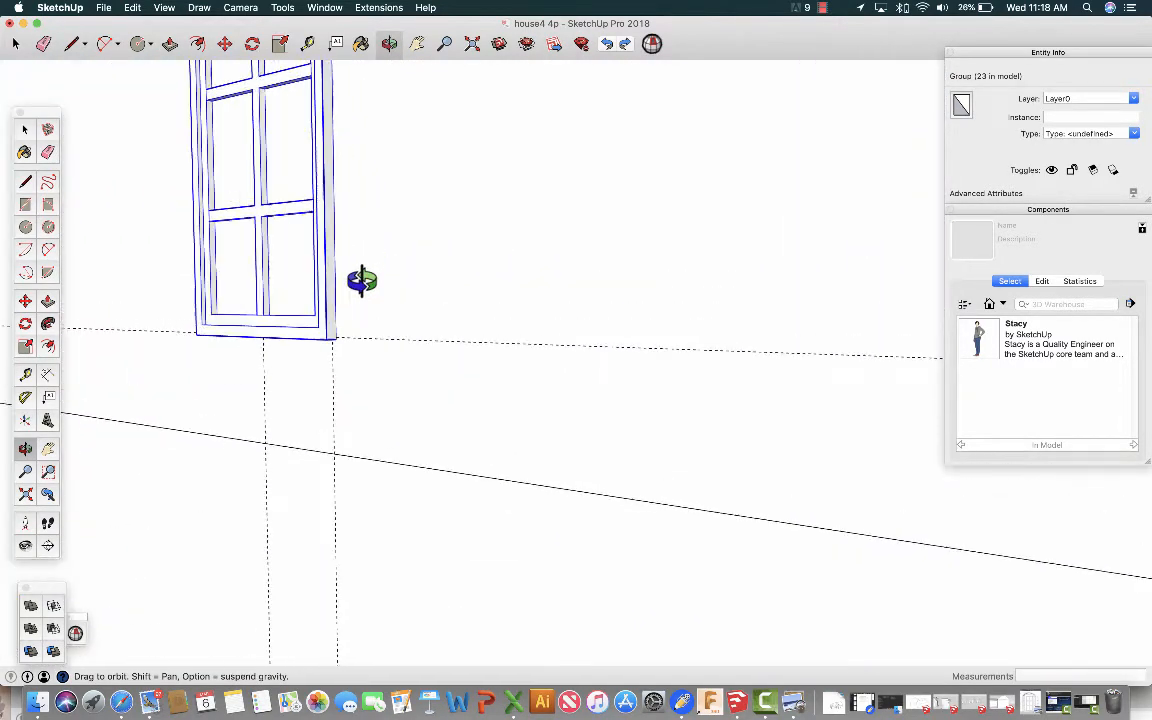
{"action": "scroll", "coordinate": [362, 280], "scroll_direction": "up", "scroll_amount": 2}
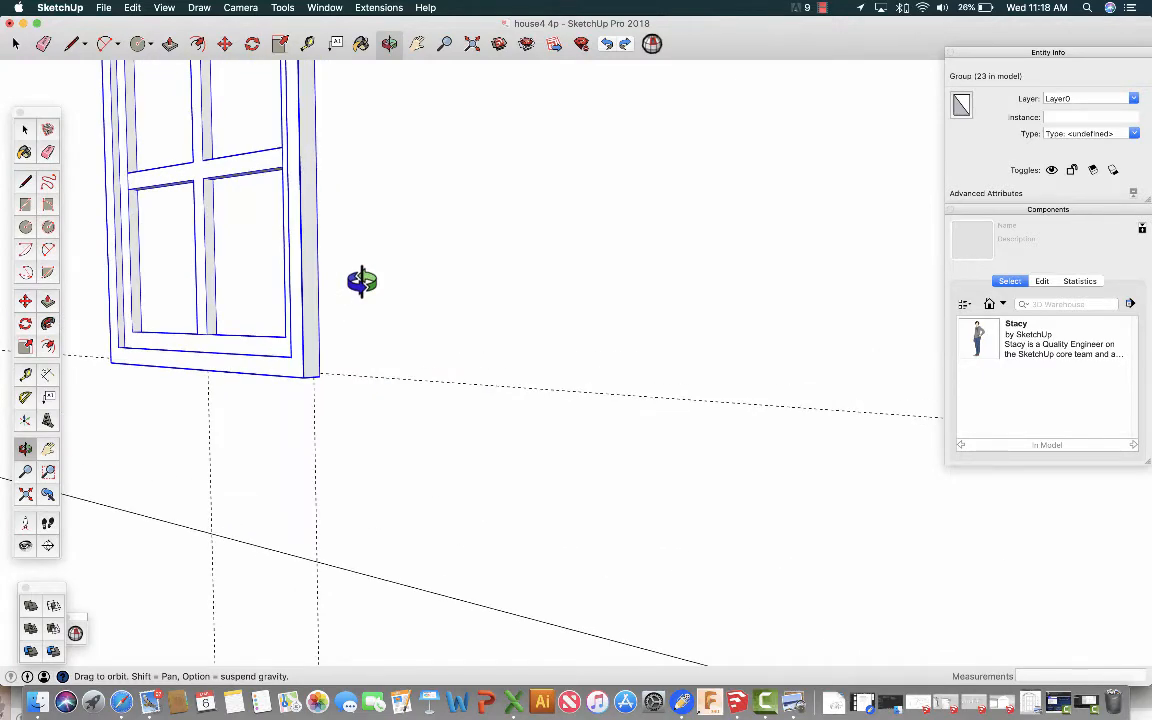
{"action": "left_click_drag", "start_coordinate": [362, 296], "coordinate": [397, 40]}
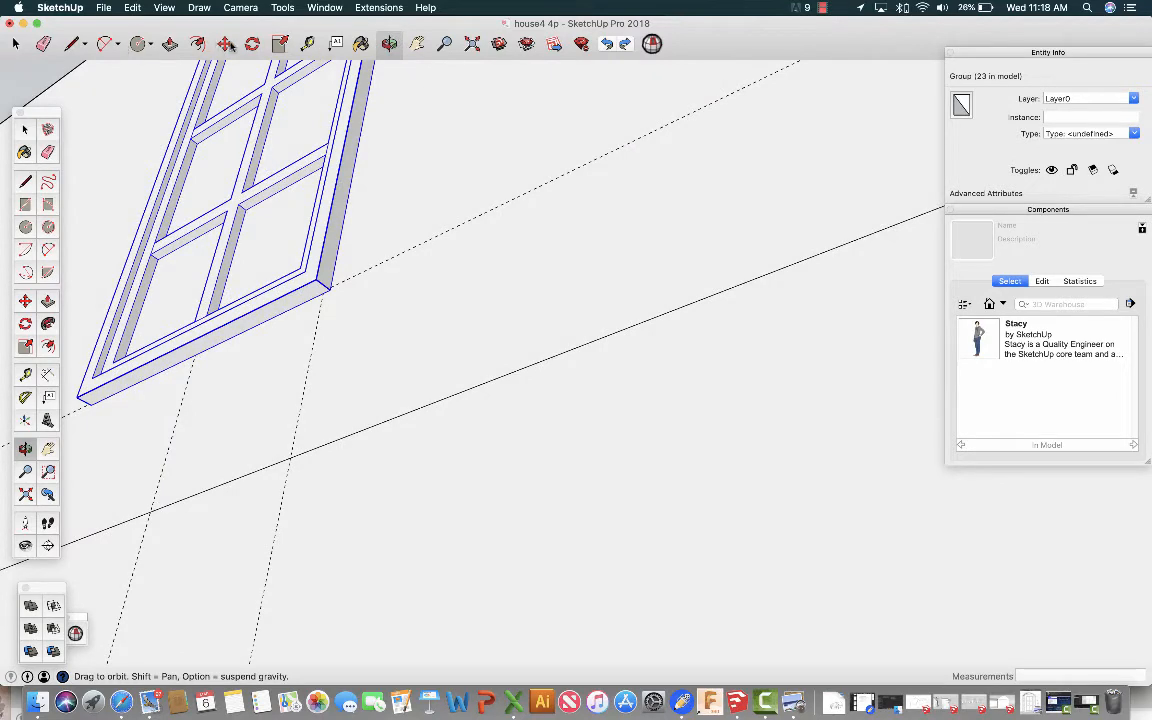
{"action": "left_click", "coordinate": [224, 44]}
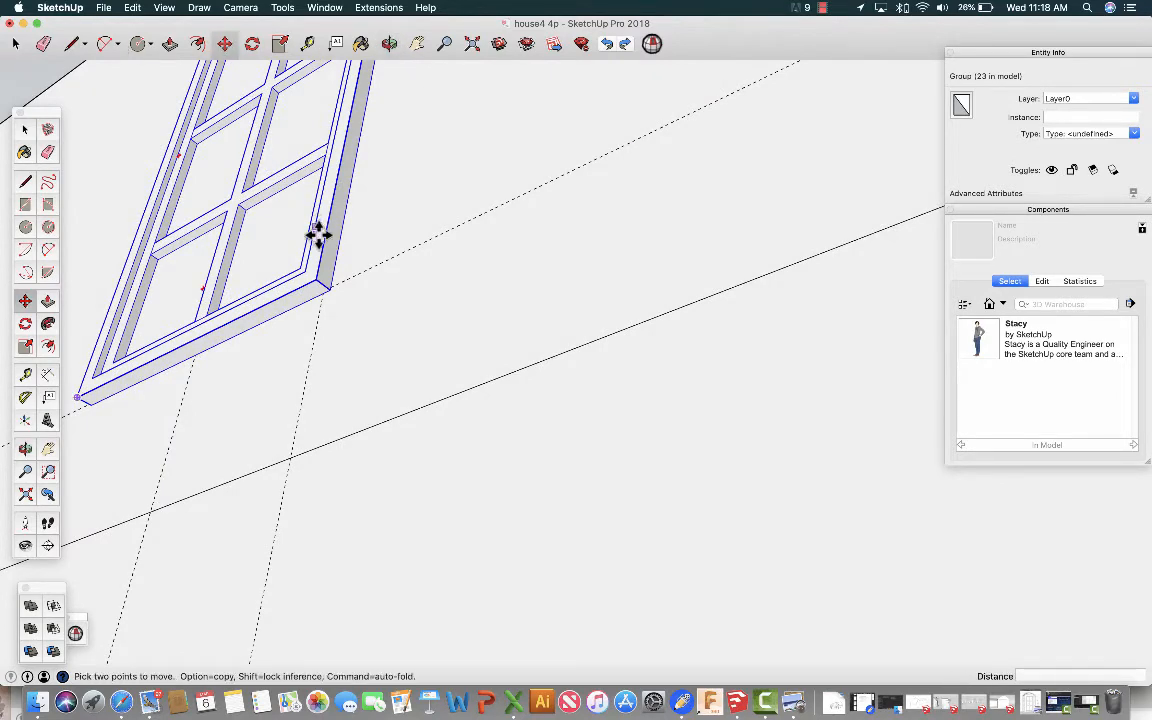
{"action": "left_click", "coordinate": [330, 291]}
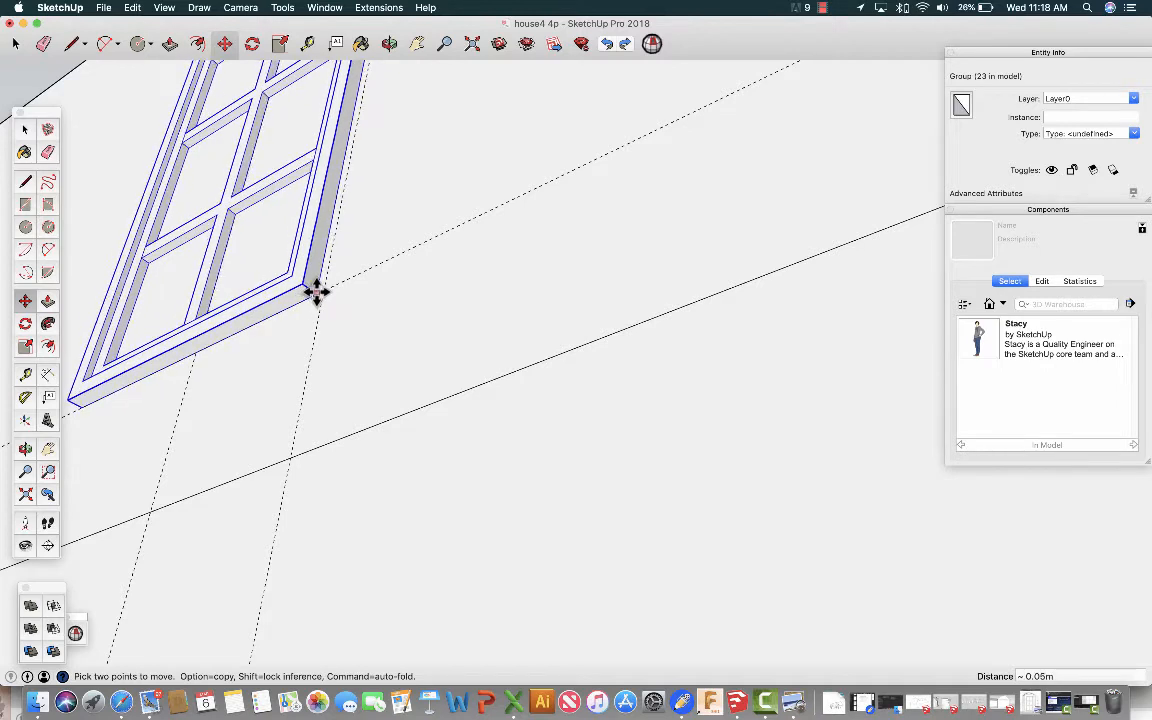
{"action": "left_click", "coordinate": [318, 293]}
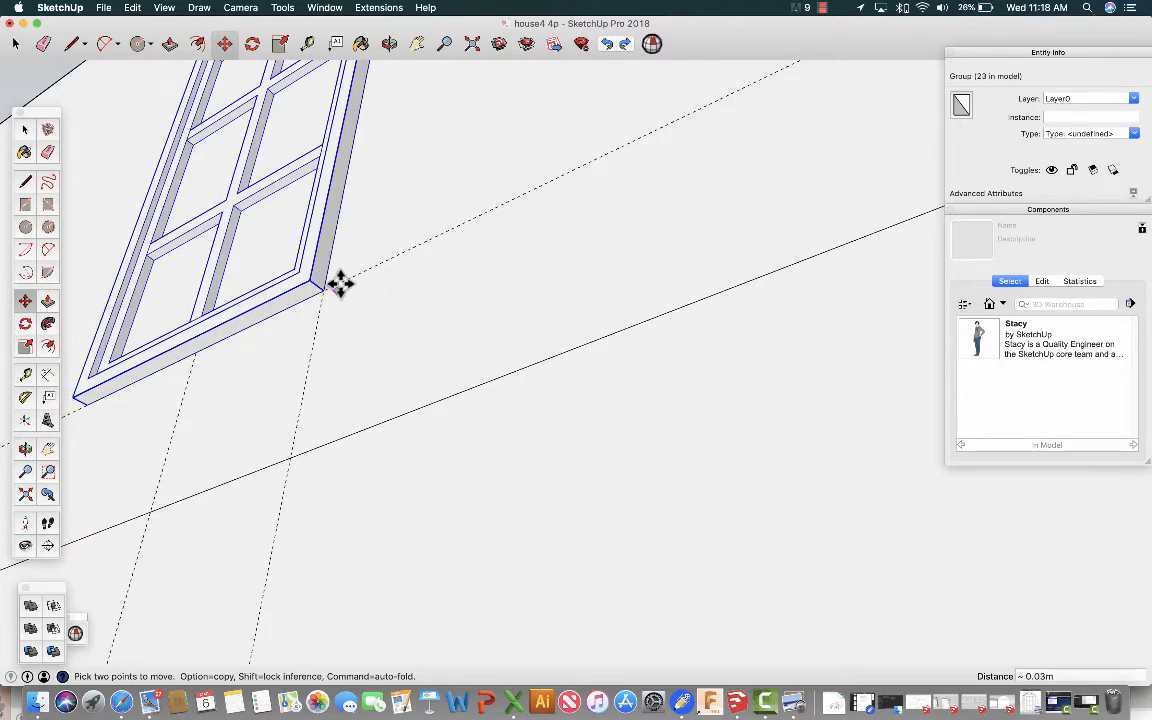
Examine how the adjusted window sits against the side wall and its guides from several angles.
{"action": "left_click", "coordinate": [389, 44]}
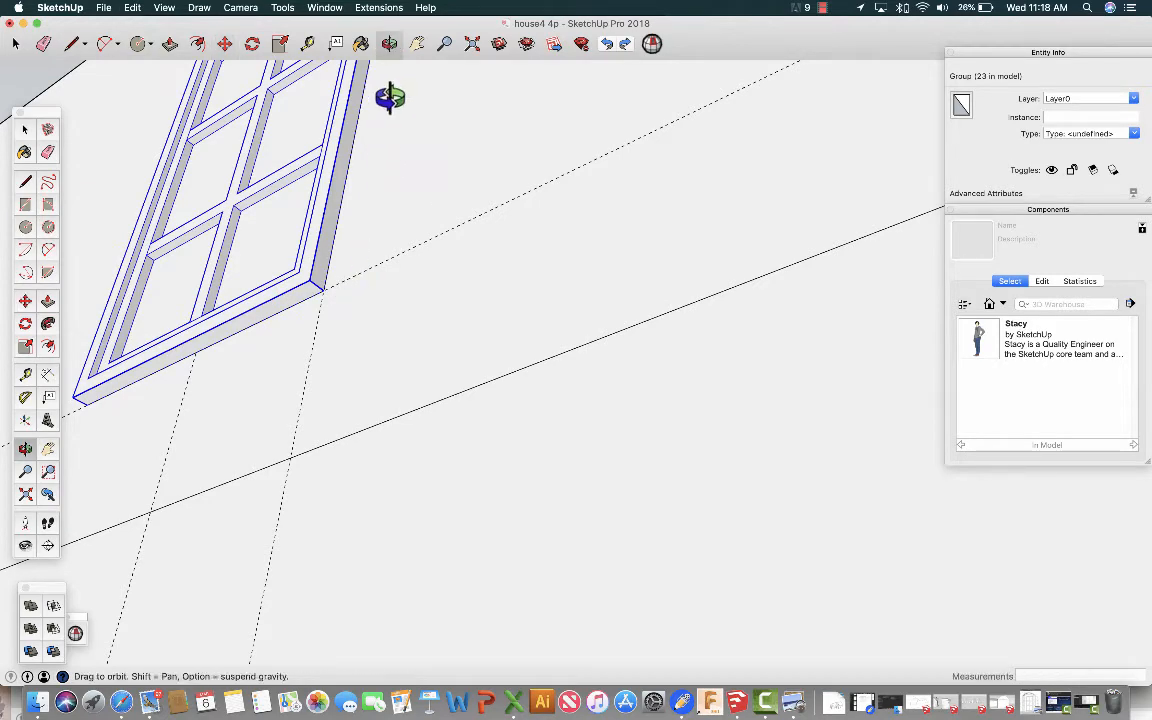
{"action": "left_click_drag", "start_coordinate": [389, 100], "coordinate": [422, 288]}
{"action": "scroll", "coordinate": [421, 288], "scroll_direction": "down", "scroll_amount": 5}
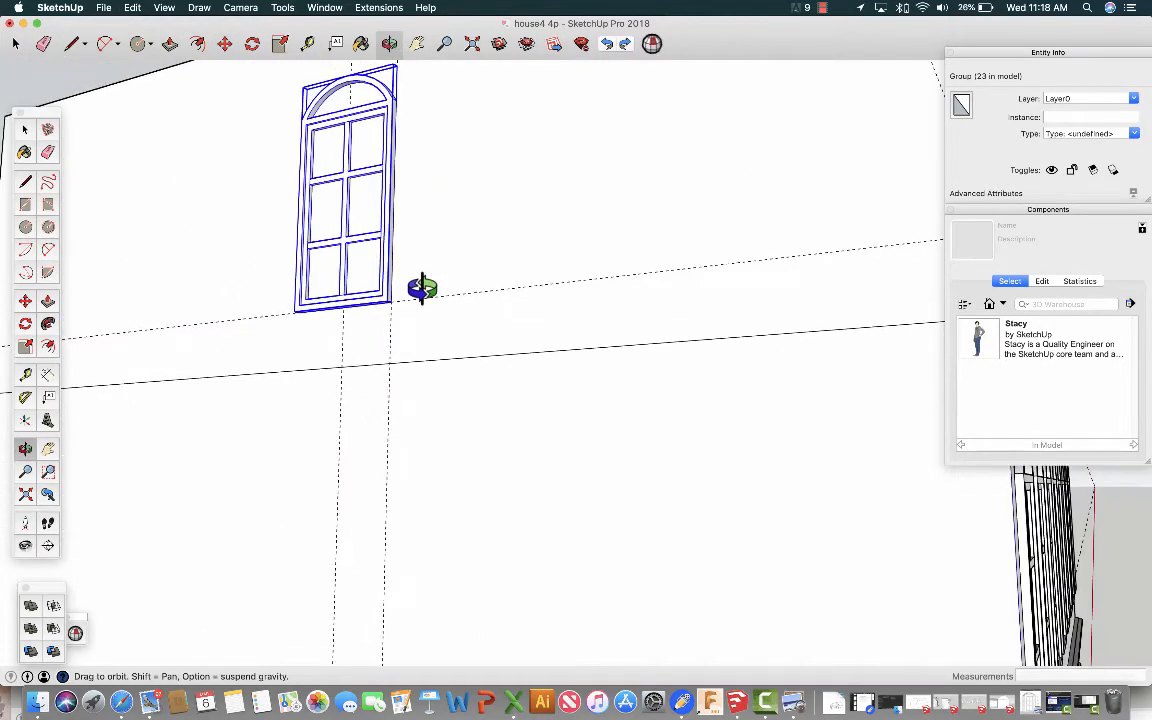
{"action": "scroll", "coordinate": [459, 234], "scroll_direction": "up", "scroll_amount": 1}
{"action": "left_click_drag", "start_coordinate": [459, 234], "coordinate": [597, 183]}
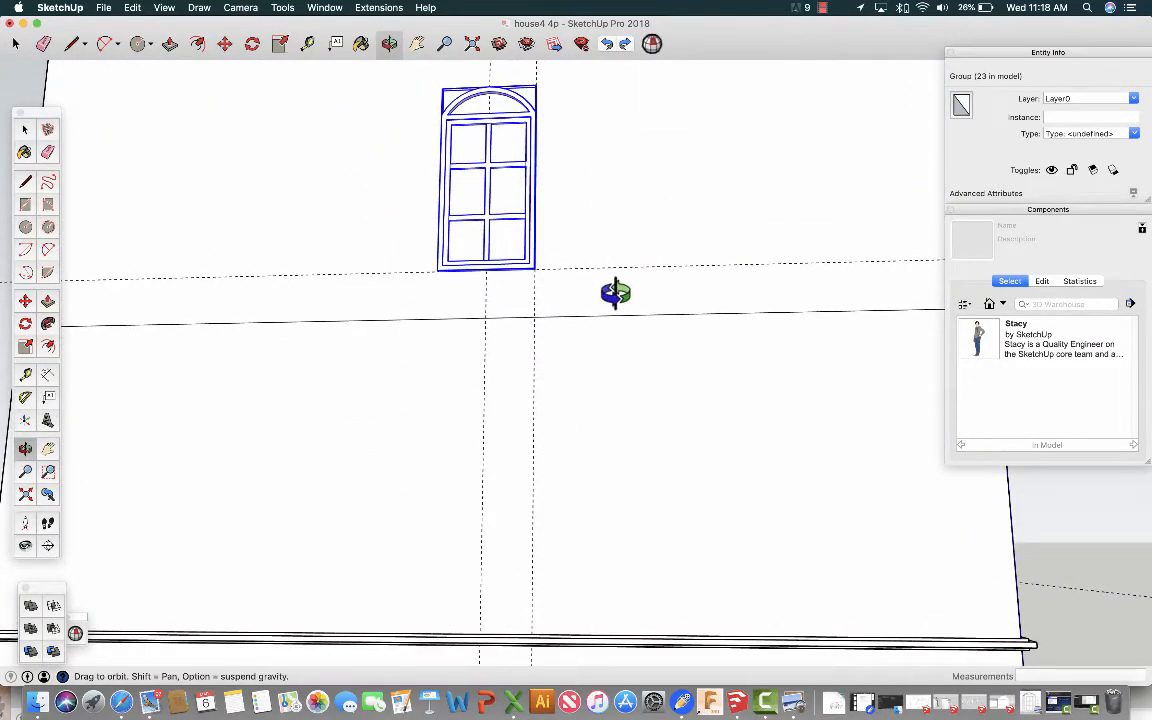
{"action": "scroll", "coordinate": [615, 292], "scroll_direction": "down", "scroll_amount": 3}
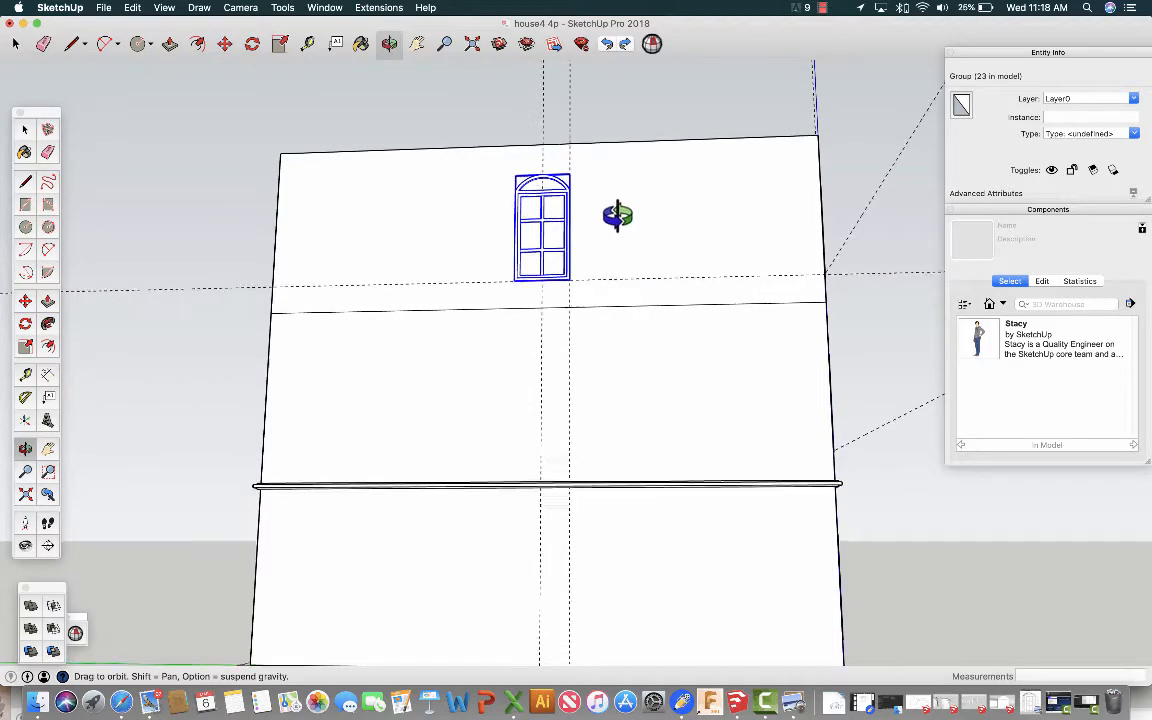
{"action": "left_click_drag", "start_coordinate": [618, 215], "coordinate": [629, 246]}
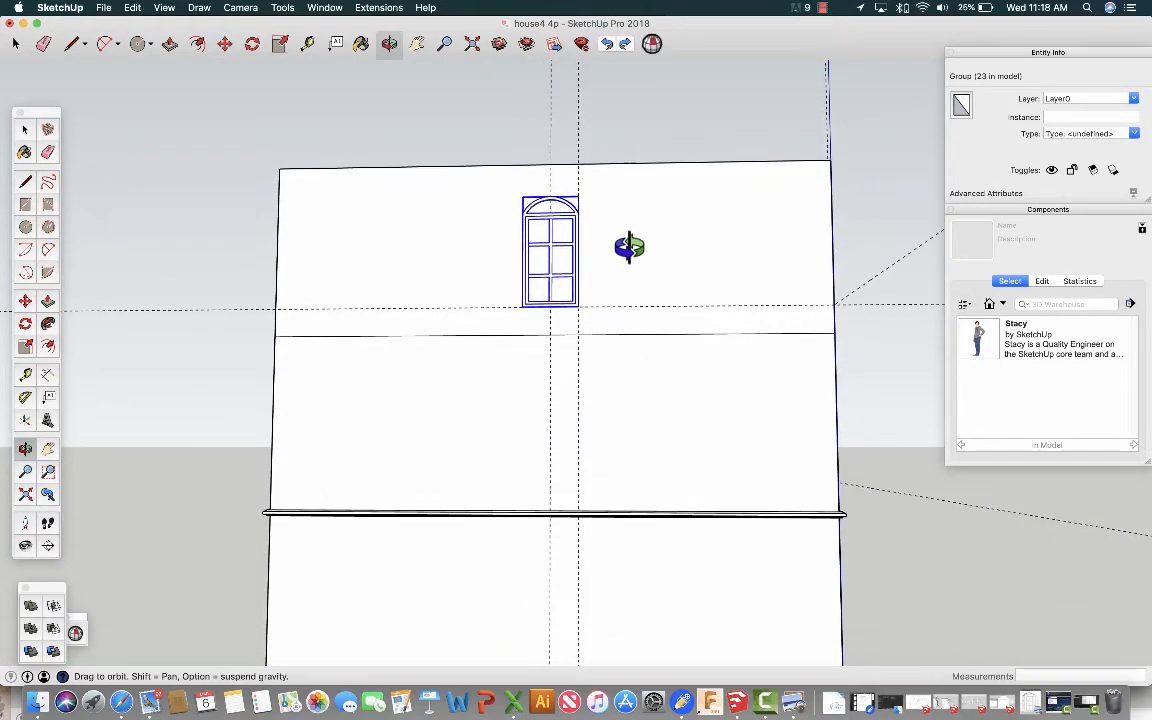
{"action": "left_click_drag", "start_coordinate": [542, 285], "coordinate": [545, 420]}
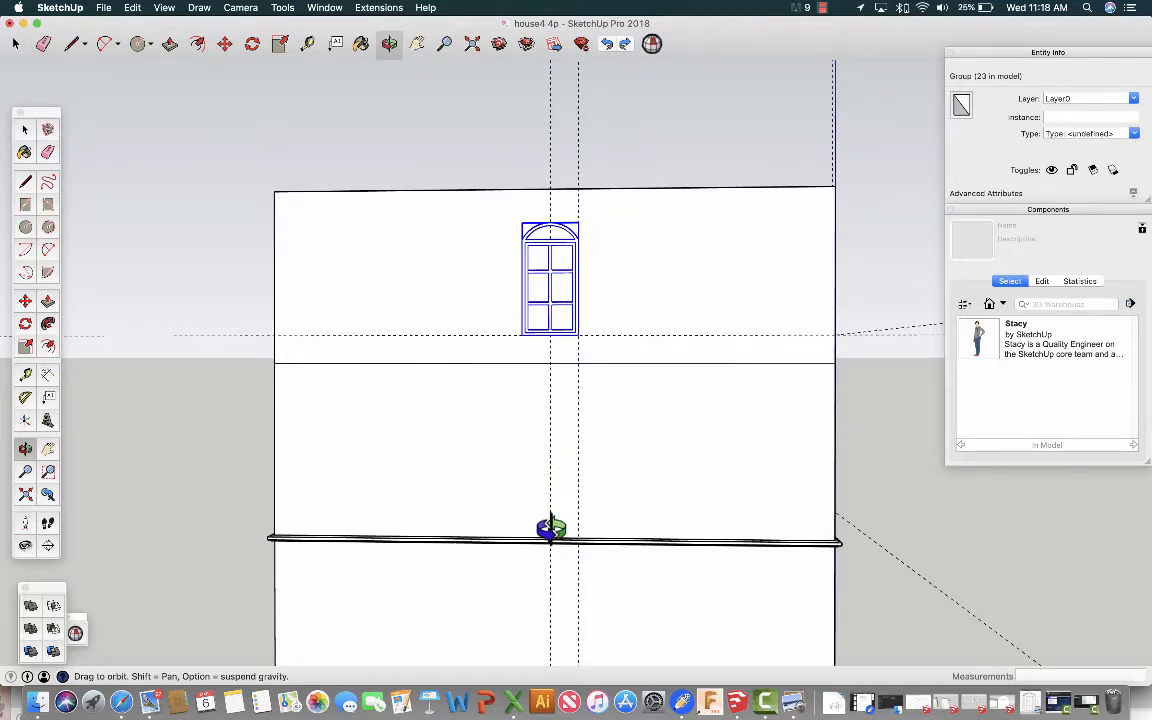
Place a horizontal guide on the second storey of the side wall, measured upward from the cornice's top edge.
{"action": "scroll", "coordinate": [548, 527], "scroll_direction": "up", "scroll_amount": 6}
{"action": "mouse_move", "coordinate": [551, 548]}
{"action": "left_mouse_down"}
{"action": "mouse_move", "coordinate": [550, 571]}
{"action": "mouse_move", "coordinate": [553, 560]}
{"action": "left_mouse_up"}
{"action": "left_click_drag", "start_coordinate": [597, 483], "coordinate": [599, 568]}
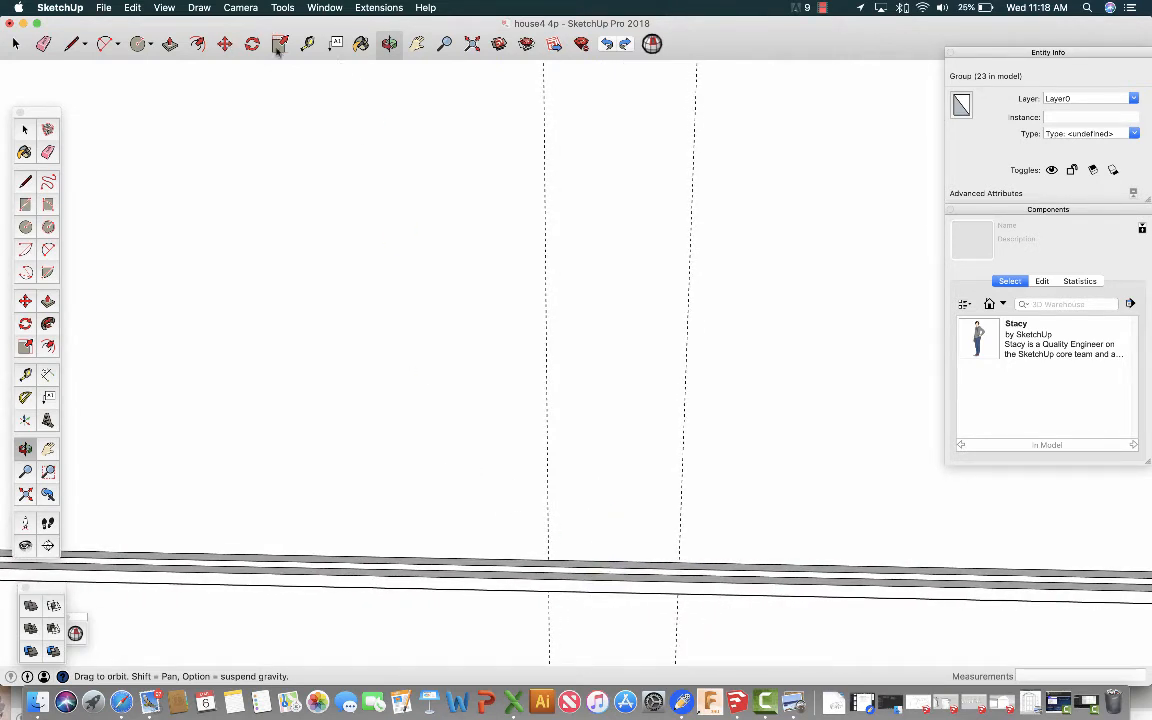
{"action": "left_click", "coordinate": [307, 43]}
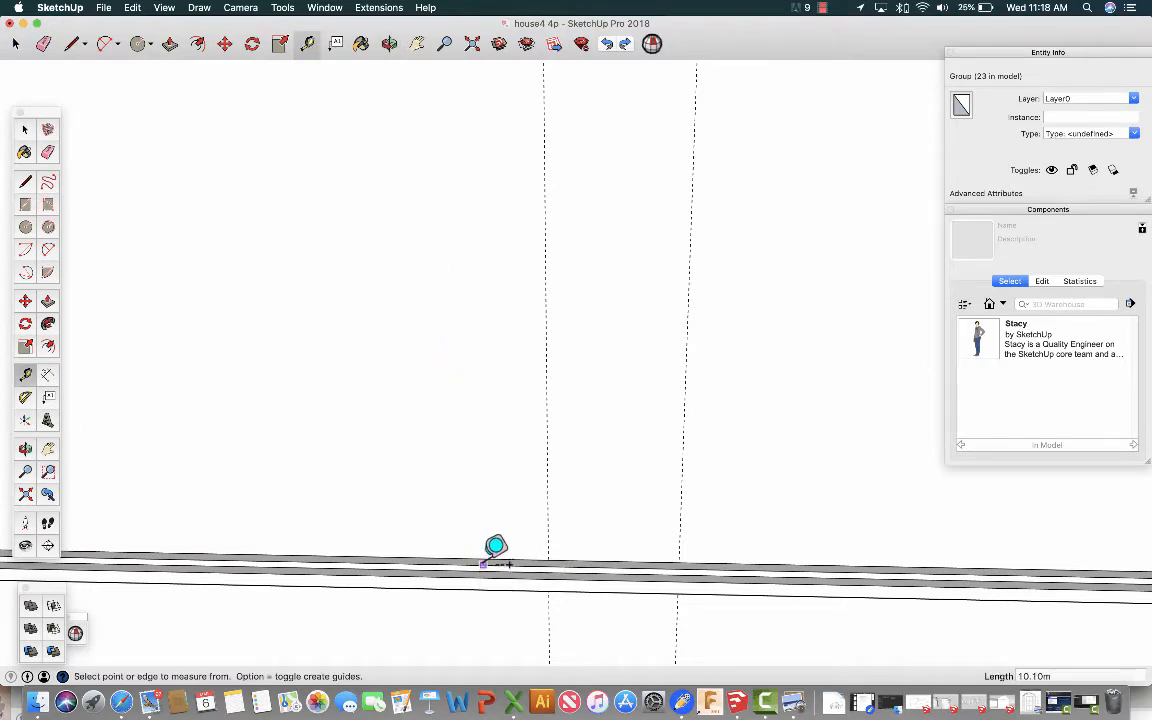
{"action": "left_click", "coordinate": [484, 558]}
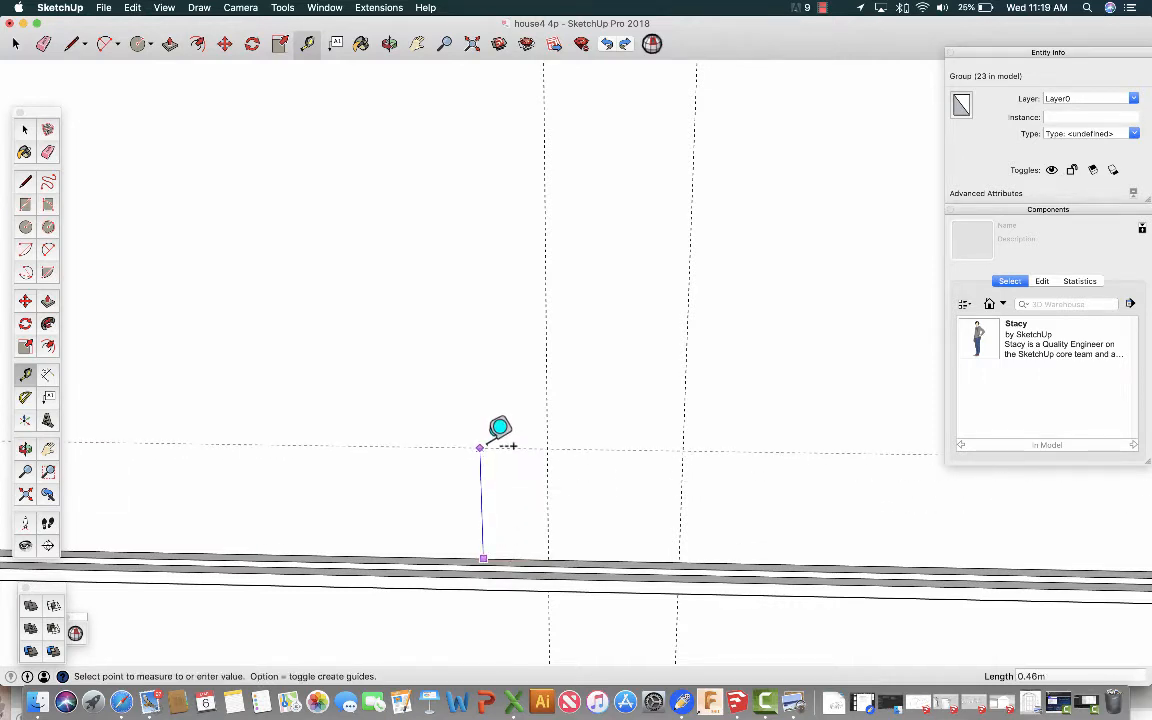
{"action": "left_click", "coordinate": [479, 401]}
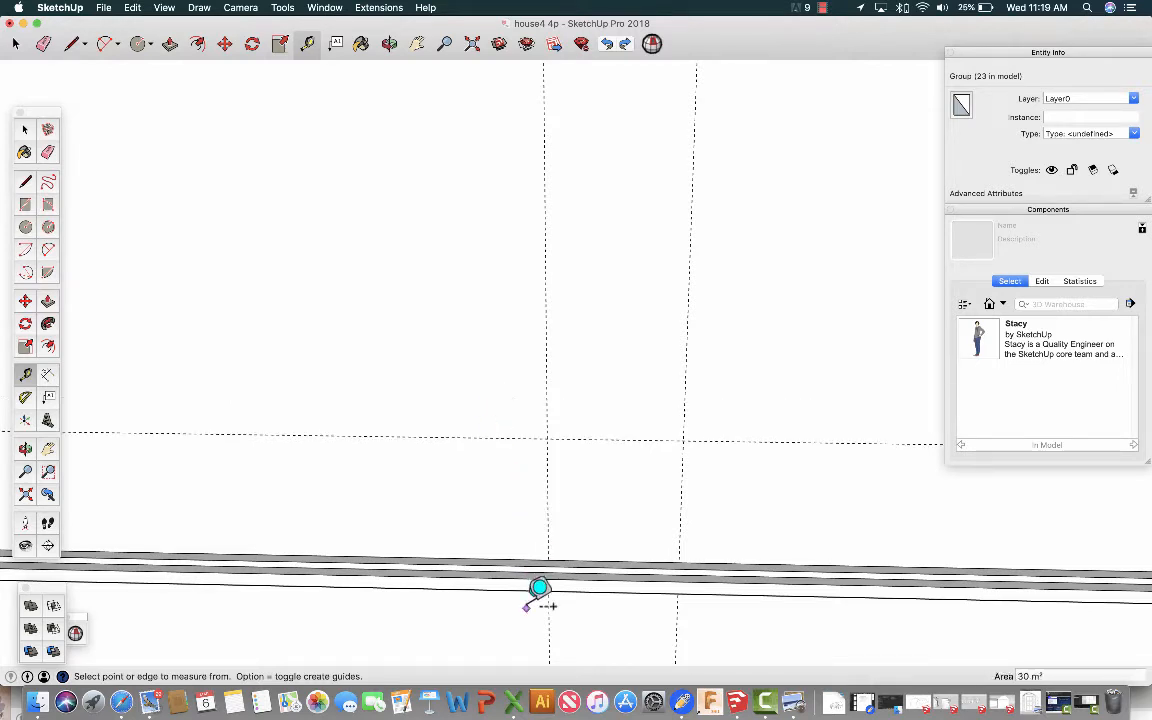
Copy the third-storey side window straight down 3.10 m onto the second-storey guide intersection.
{"action": "scroll", "coordinate": [540, 588], "scroll_direction": "down", "scroll_amount": 3}
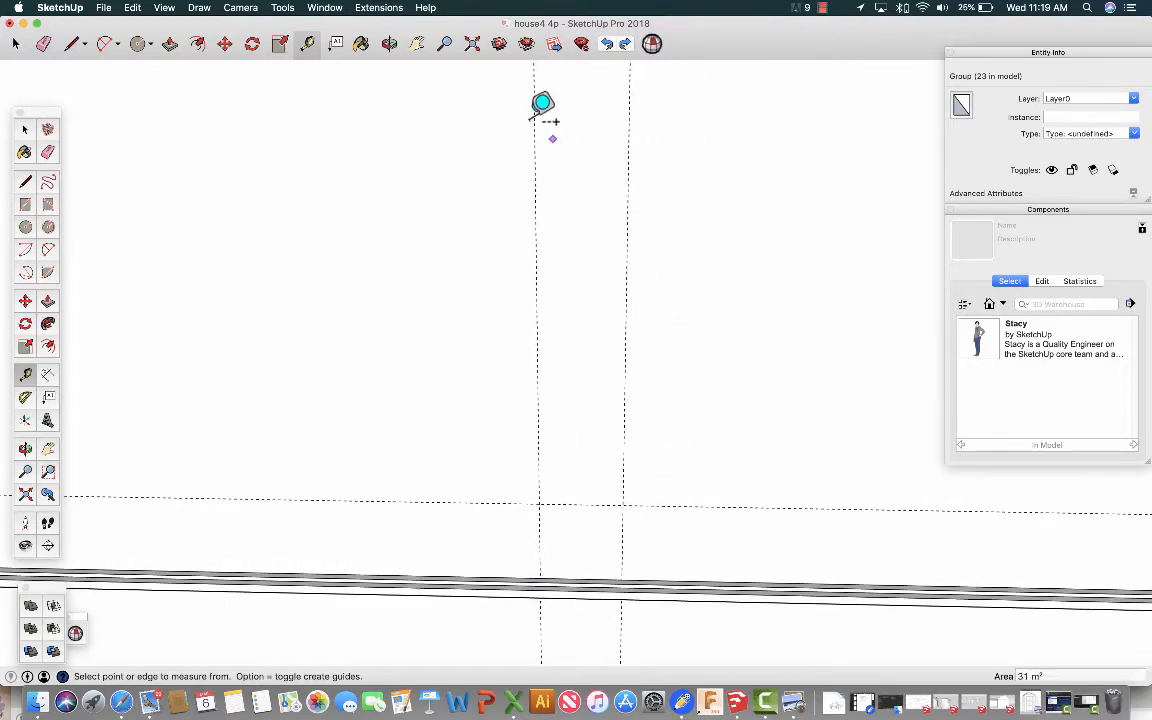
{"action": "scroll", "coordinate": [548, 136], "scroll_direction": "down", "scroll_amount": 3}
{"action": "scroll", "coordinate": [550, 138], "scroll_direction": "down", "scroll_amount": 2}
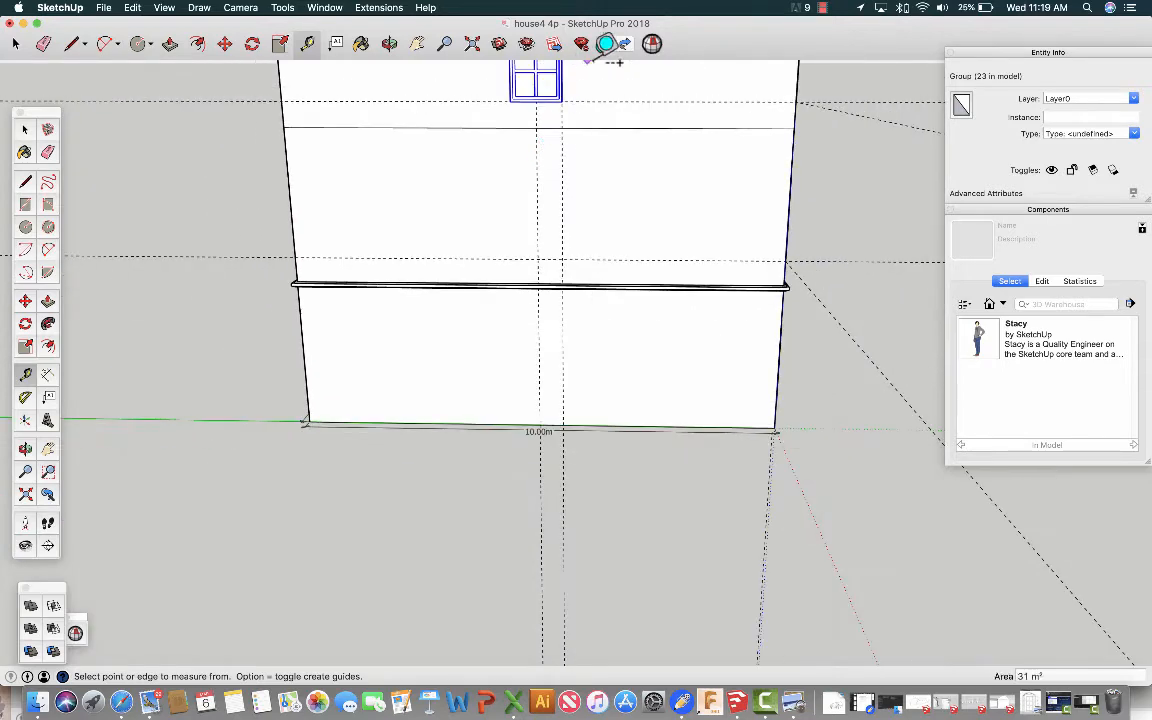
{"action": "left_click", "coordinate": [390, 44]}
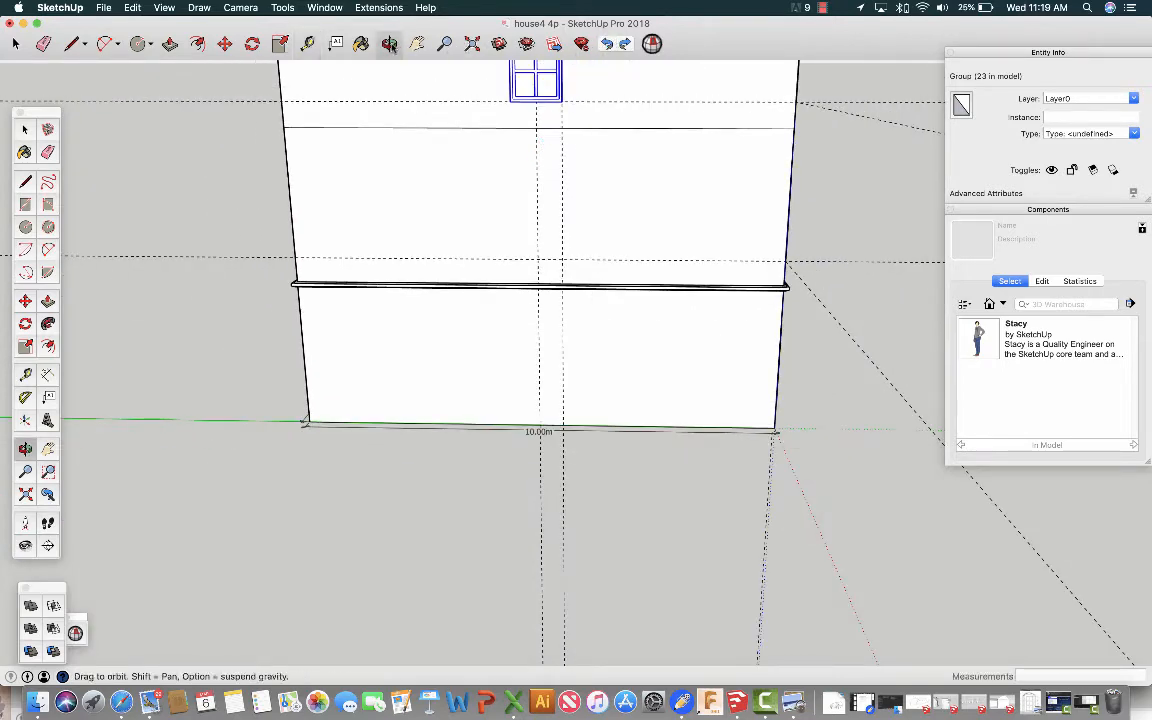
{"action": "left_click_drag", "start_coordinate": [562, 100], "coordinate": [419, 129]}
{"action": "scroll", "coordinate": [481, 112], "scroll_direction": "up", "scroll_amount": 5}
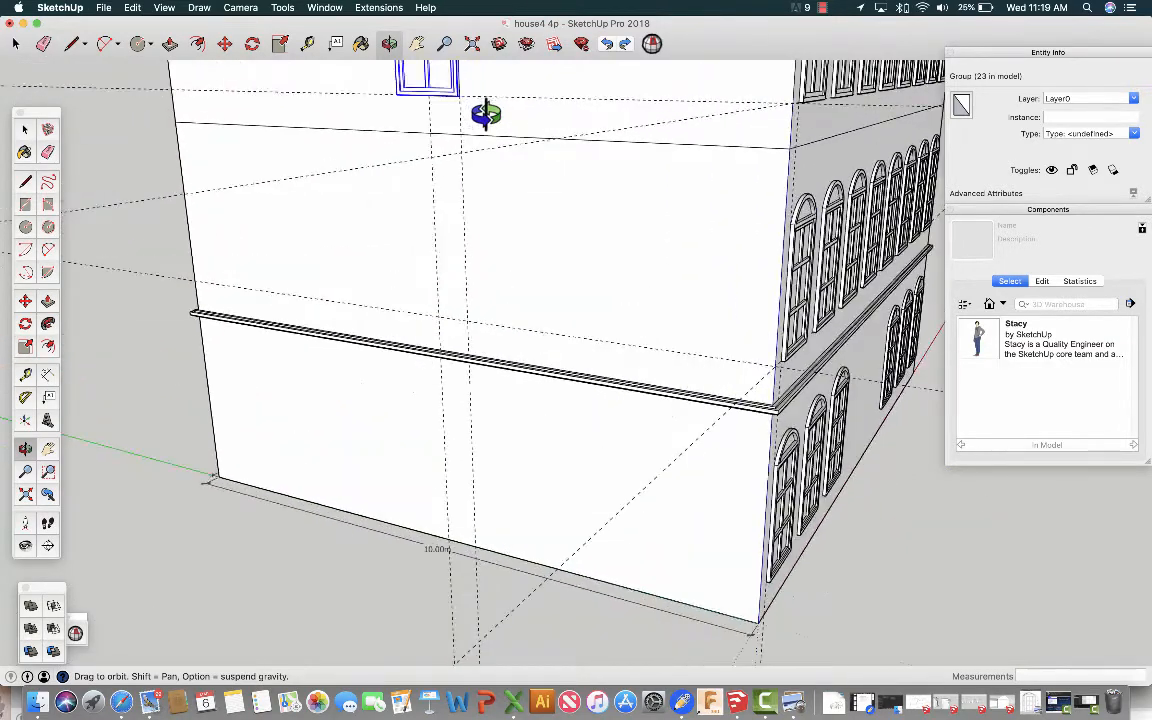
{"action": "scroll", "coordinate": [486, 114], "scroll_direction": "up", "scroll_amount": 2}
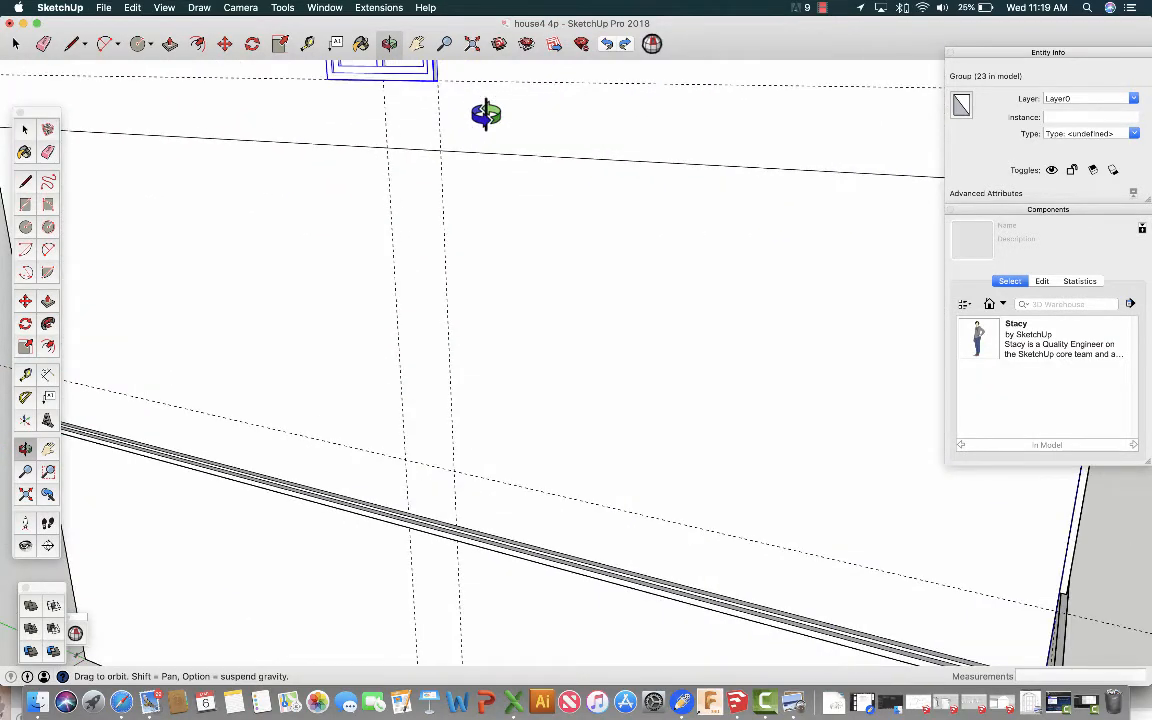
{"action": "left_click", "coordinate": [417, 43]}
{"action": "left_click_drag", "start_coordinate": [436, 70], "coordinate": [432, 120]}
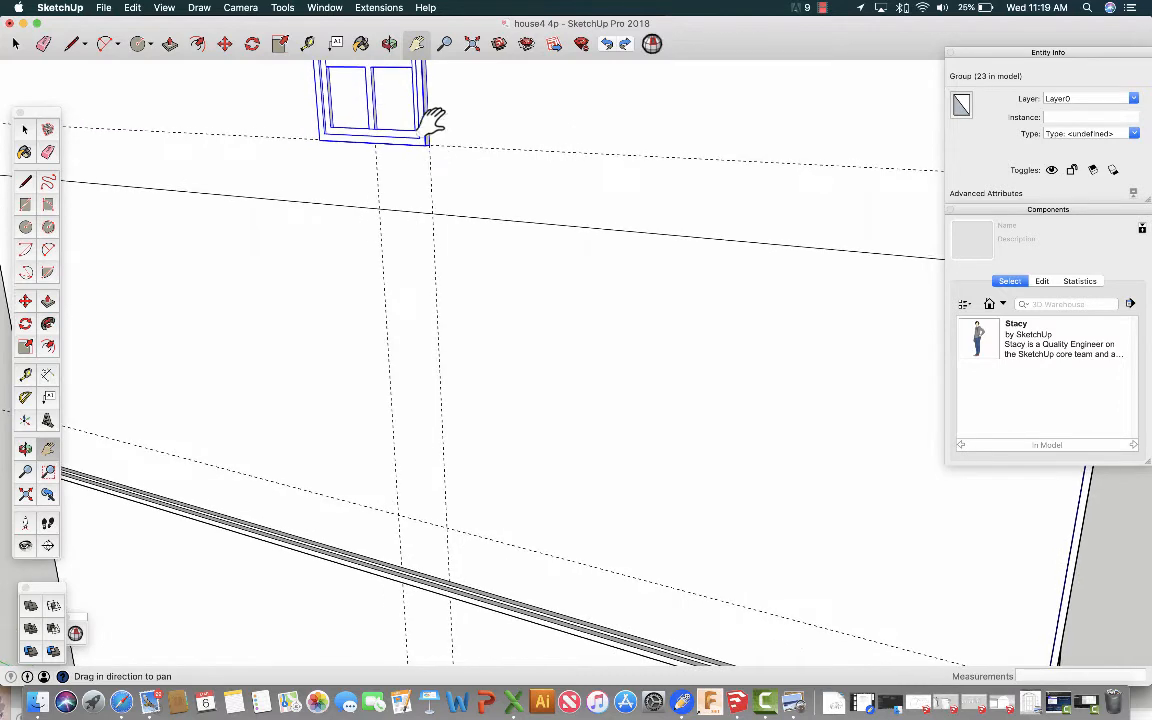
{"action": "left_click", "coordinate": [225, 44]}
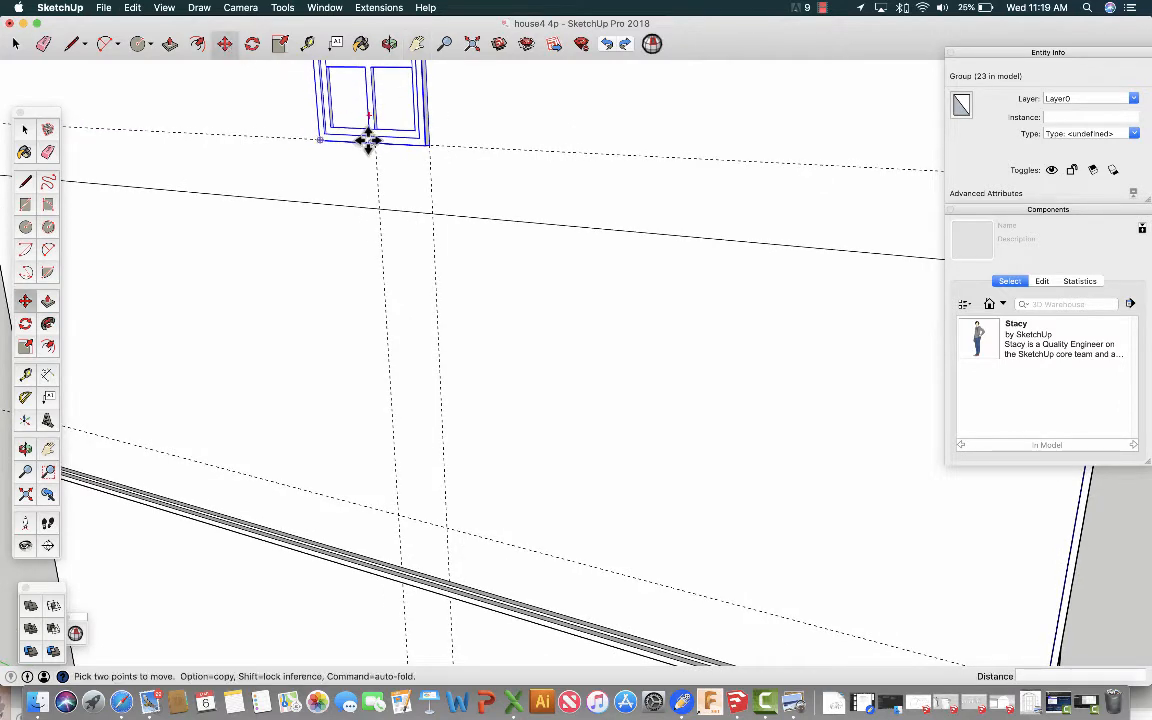
{"action": "left_click", "coordinate": [430, 143], "text": "alt"}
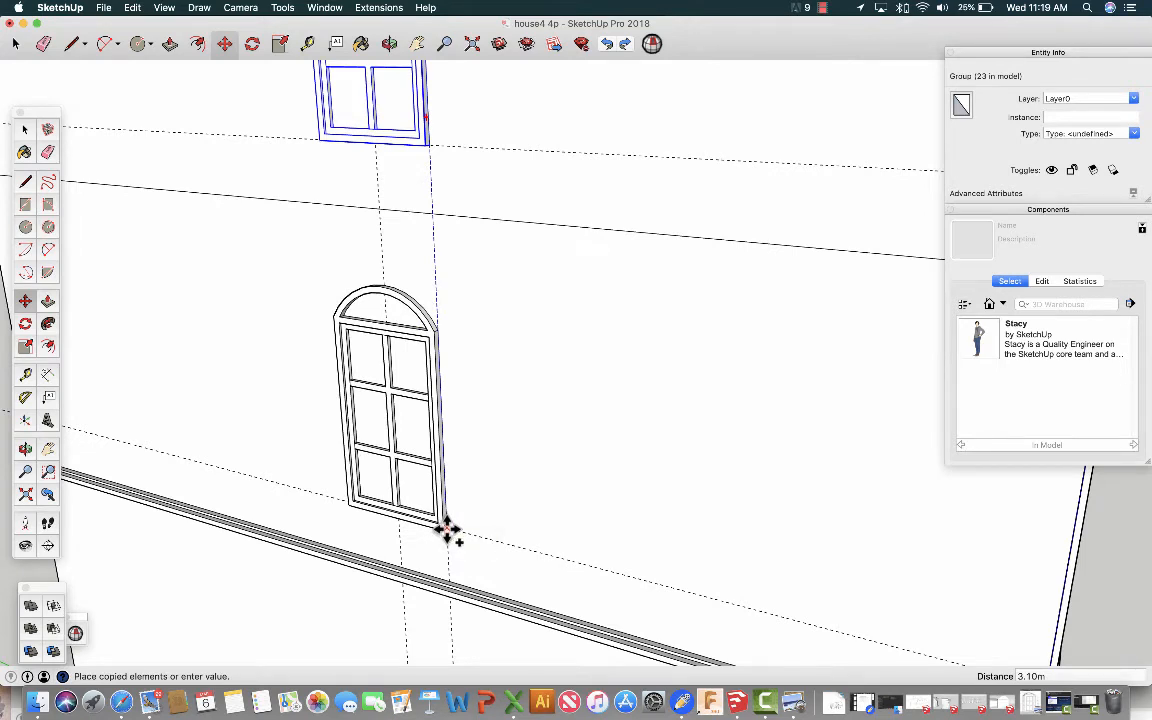
{"action": "left_click", "coordinate": [446, 530]}
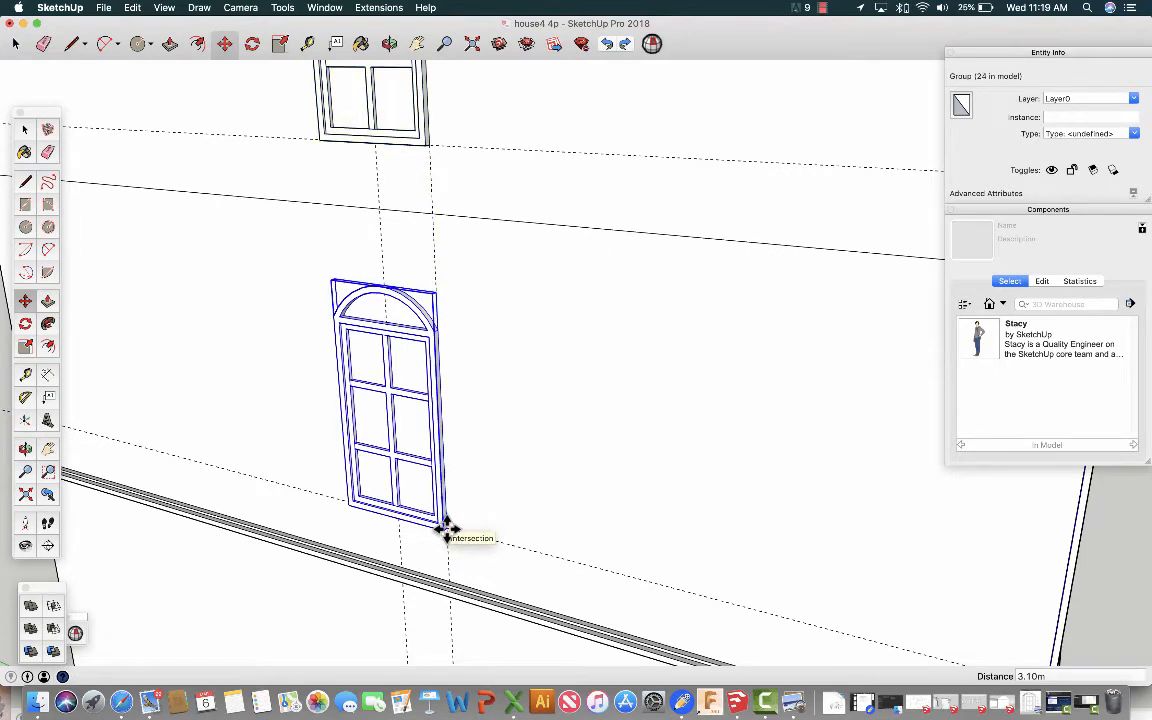
{"action": "scroll", "coordinate": [481, 494], "scroll_direction": "up", "scroll_amount": 5}
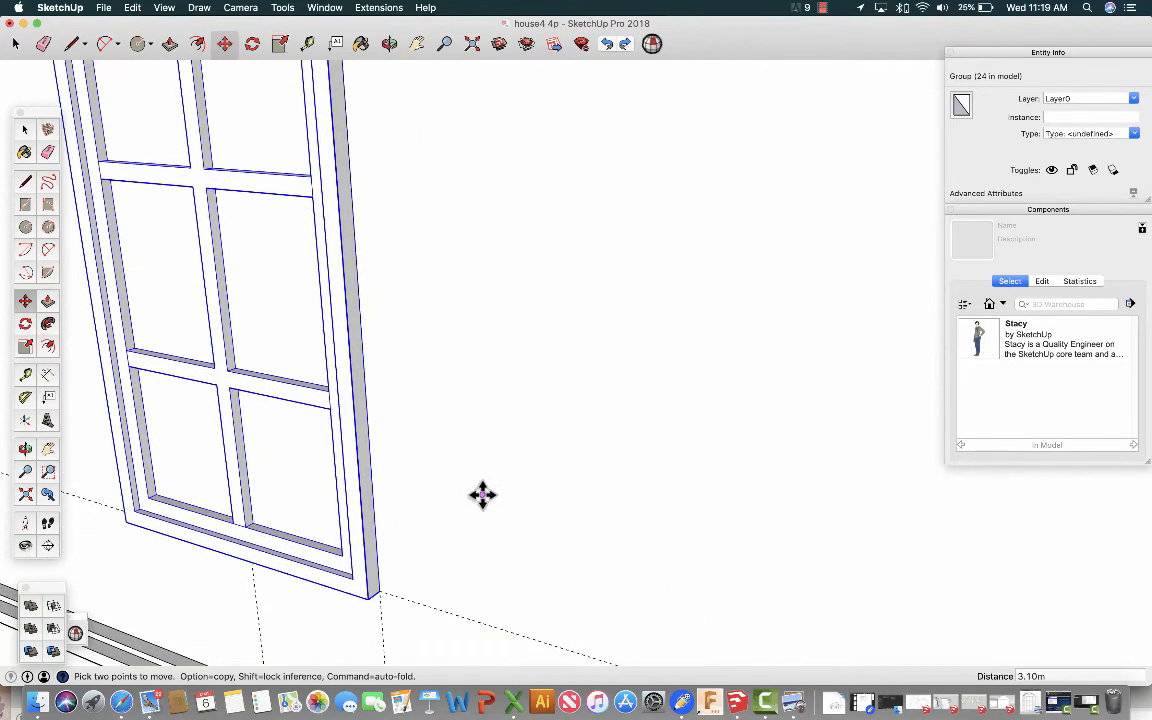
{"action": "scroll", "coordinate": [482, 494], "scroll_direction": "down", "scroll_amount": 10}
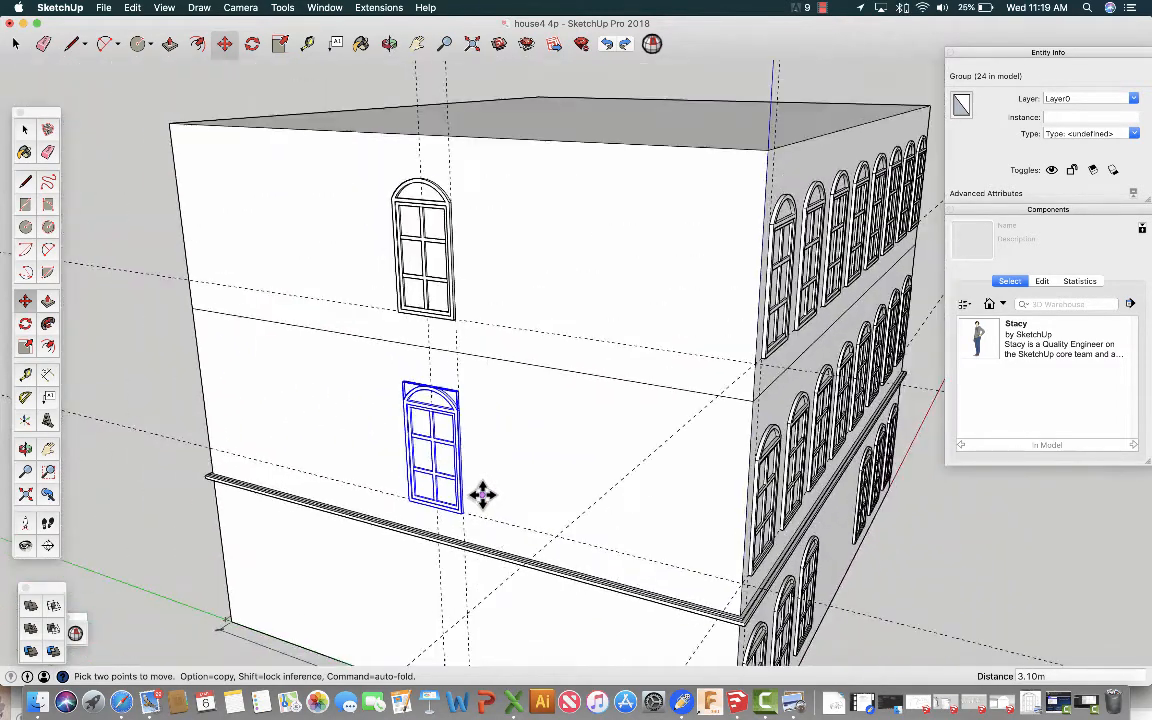
Place a horizontal guide on the ground-floor side wall 0.50 m above its base edge.
{"action": "left_click", "coordinate": [416, 44]}
{"action": "mouse_move", "coordinate": [519, 349]}
{"action": "left_mouse_down"}
{"action": "mouse_move", "coordinate": [522, 406]}
{"action": "mouse_move", "coordinate": [540, 244]}
{"action": "mouse_move", "coordinate": [514, 280]}
{"action": "left_mouse_up"}
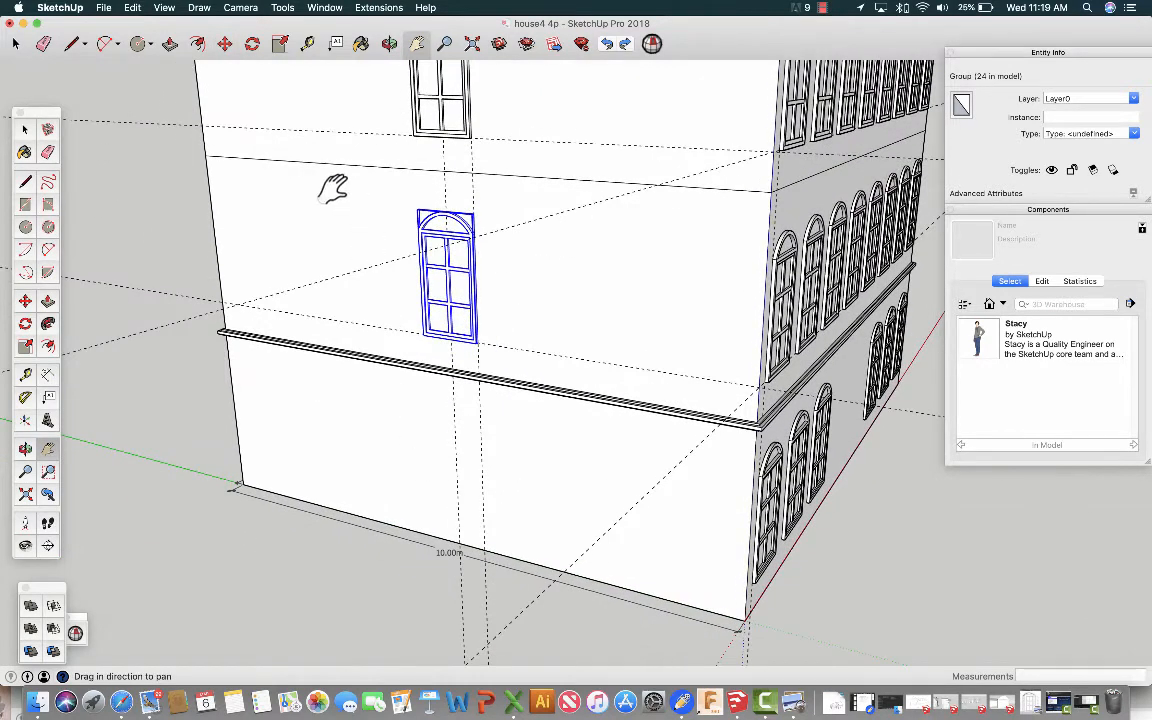
{"action": "left_click", "coordinate": [307, 44]}
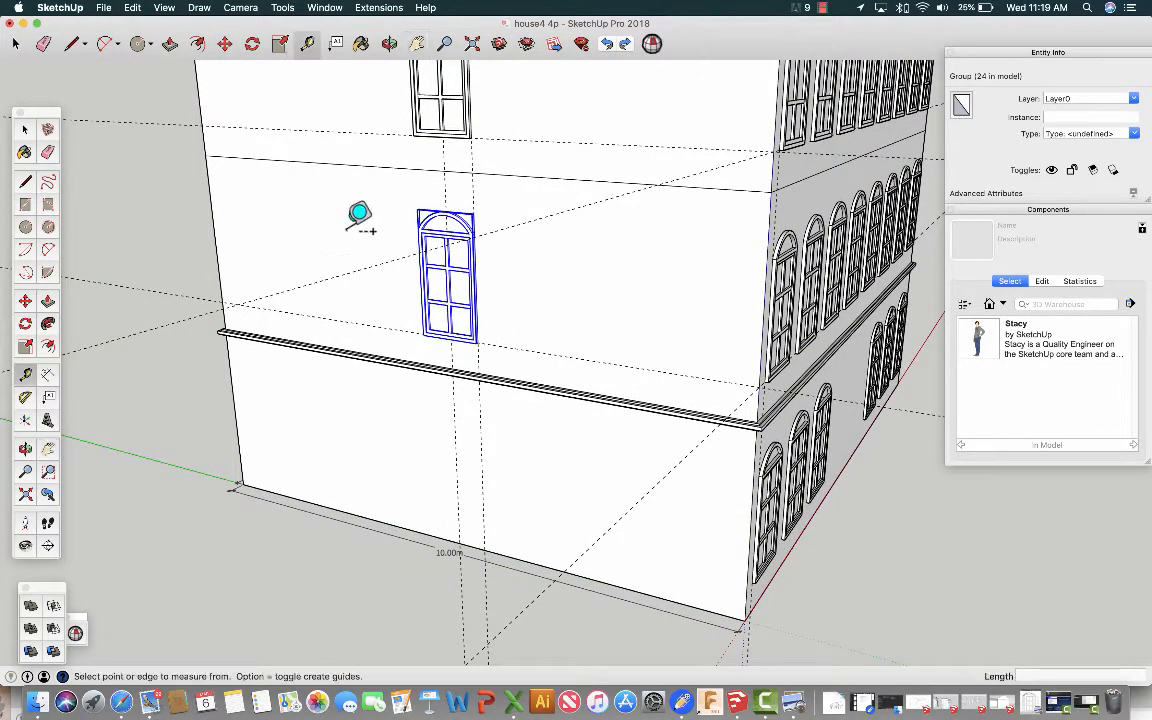
{"action": "left_click", "coordinate": [418, 530]}
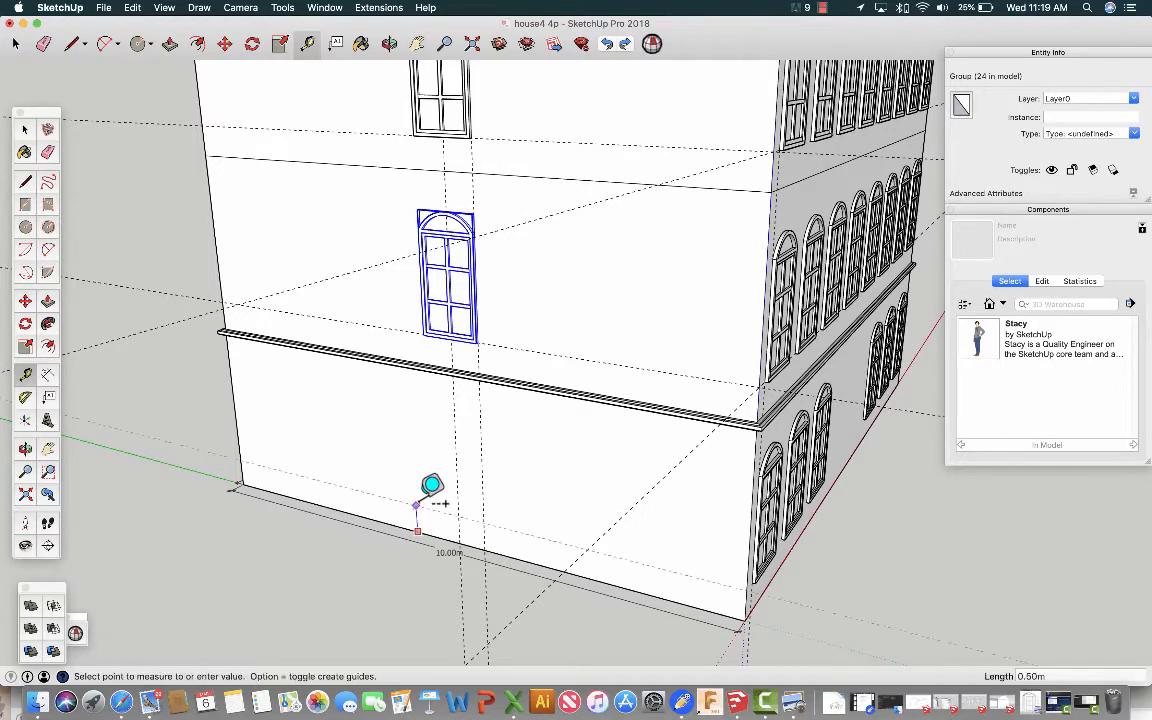
{"action": "key", "text": "Escape"}
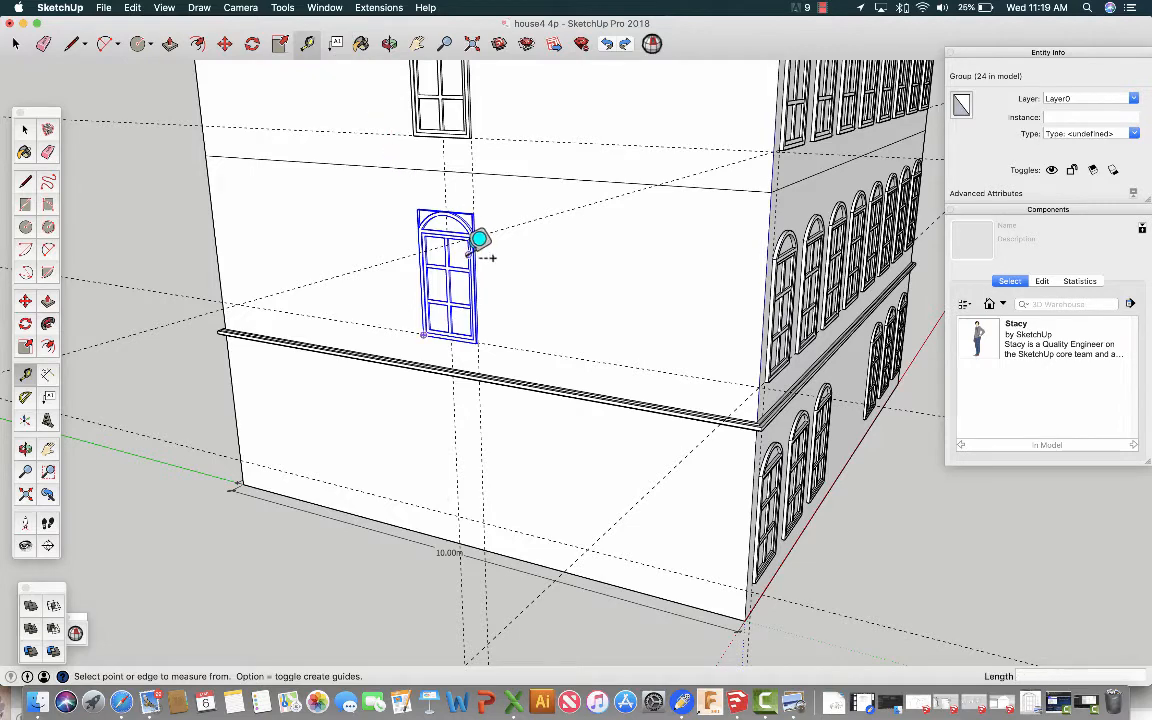
Copy the second-storey side window straight down 3.10 m onto the ground-floor guide intersection.
{"action": "scroll", "coordinate": [488, 298], "scroll_direction": "up", "scroll_amount": 5}
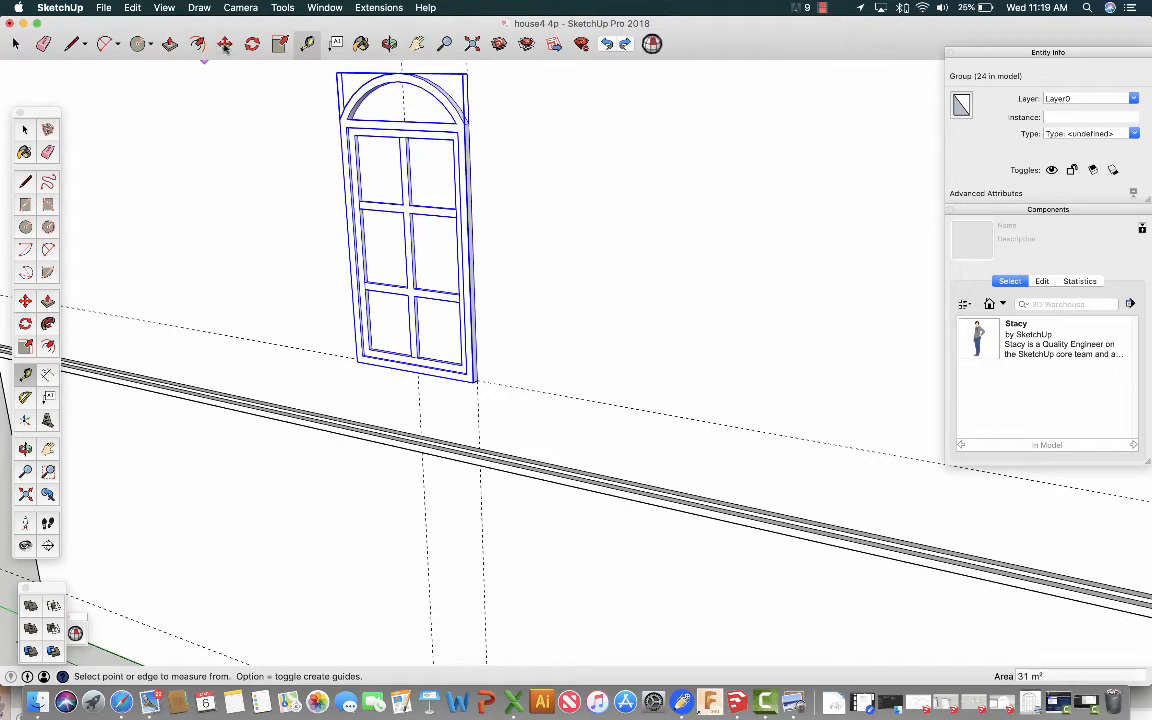
{"action": "left_click", "coordinate": [224, 44]}
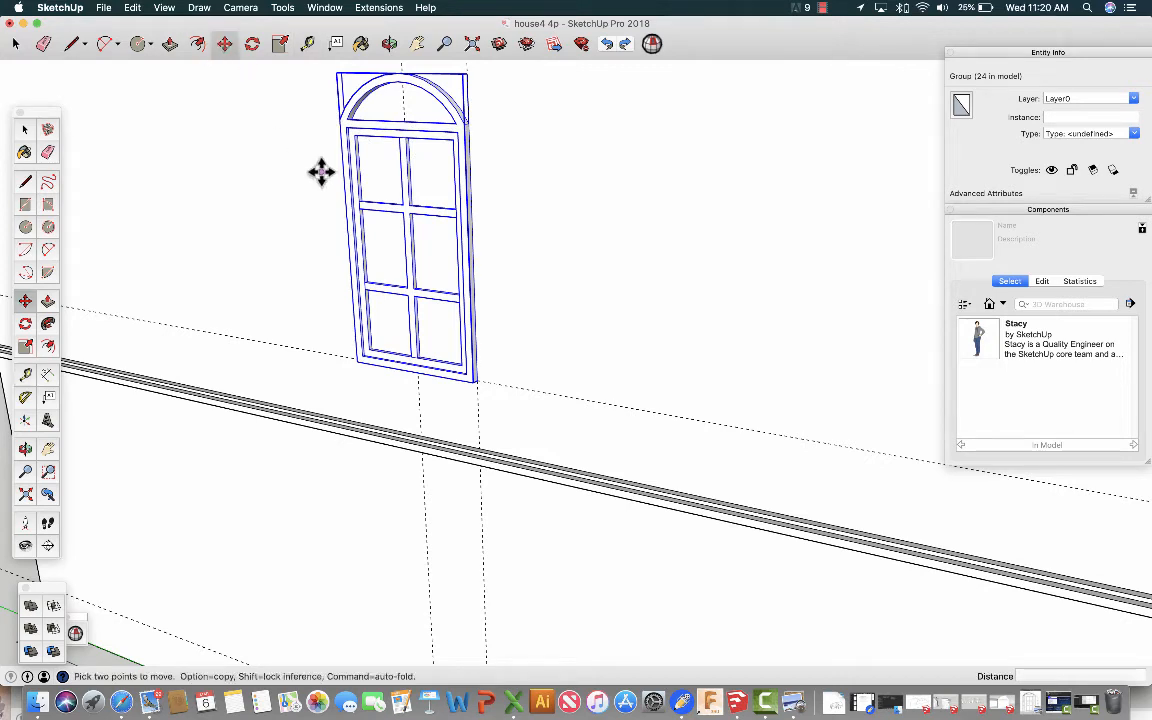
{"action": "left_click", "coordinate": [478, 378]}
{"action": "key", "text": "alt"}
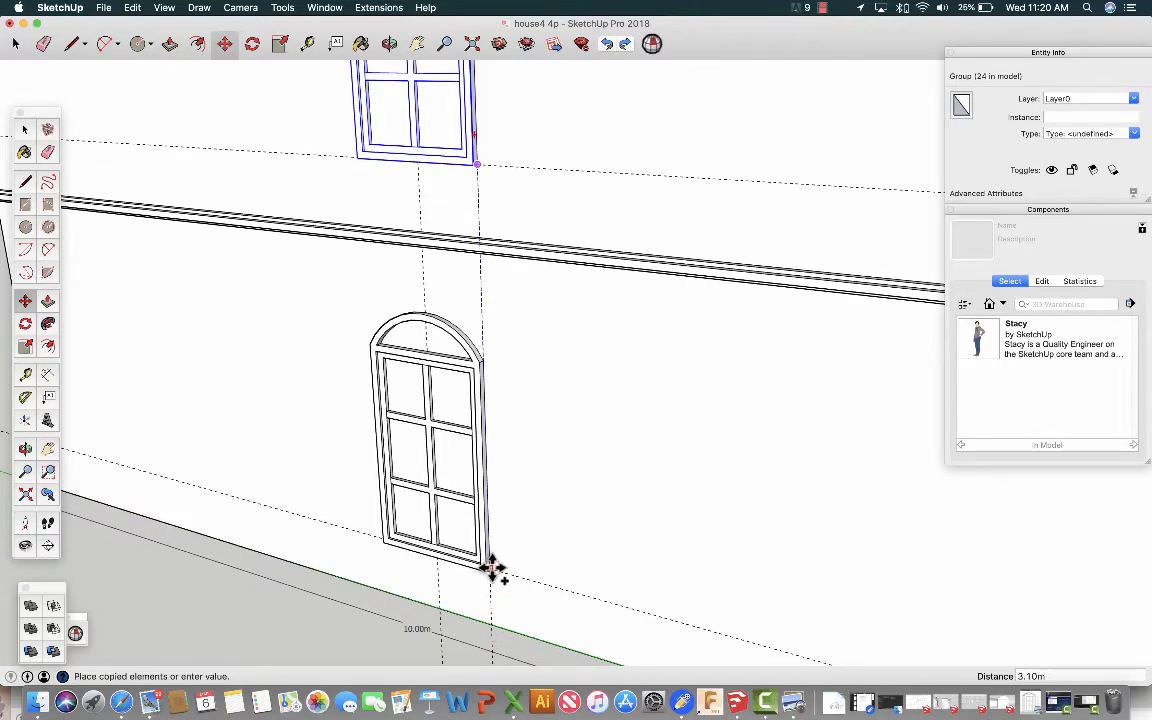
{"action": "left_click", "coordinate": [490, 570]}
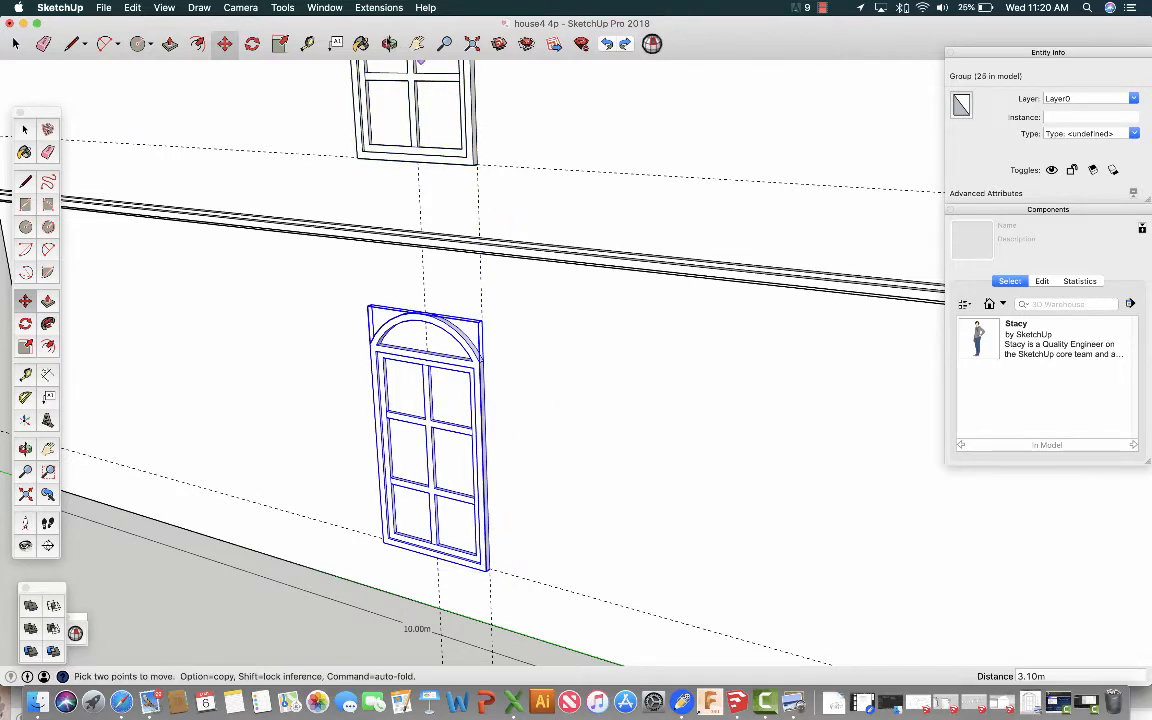
Delete all construction guides from the model.
{"action": "key", "text": "o"}
{"action": "left_click_drag", "start_coordinate": [506, 489], "coordinate": [477, 376]}
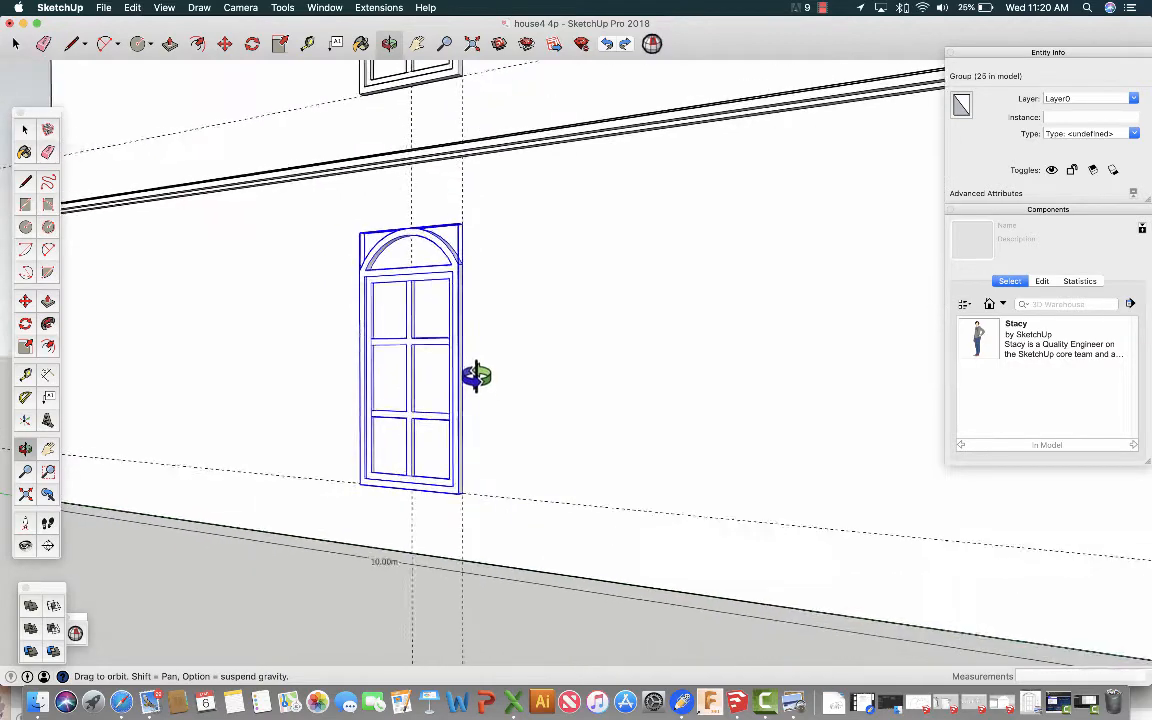
{"action": "scroll", "coordinate": [468, 486], "scroll_direction": "up", "scroll_amount": 10}
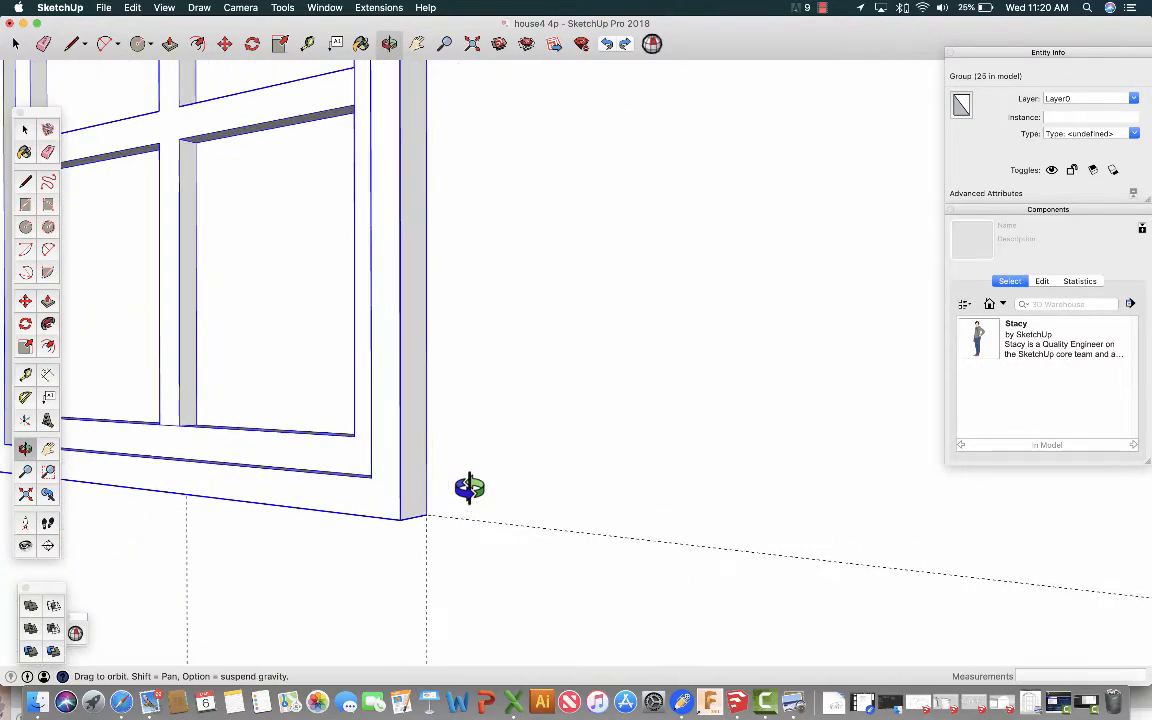
{"action": "left_click_drag", "start_coordinate": [469, 487], "coordinate": [571, 463]}
{"action": "scroll", "coordinate": [571, 463], "scroll_direction": "down", "scroll_amount": 10}
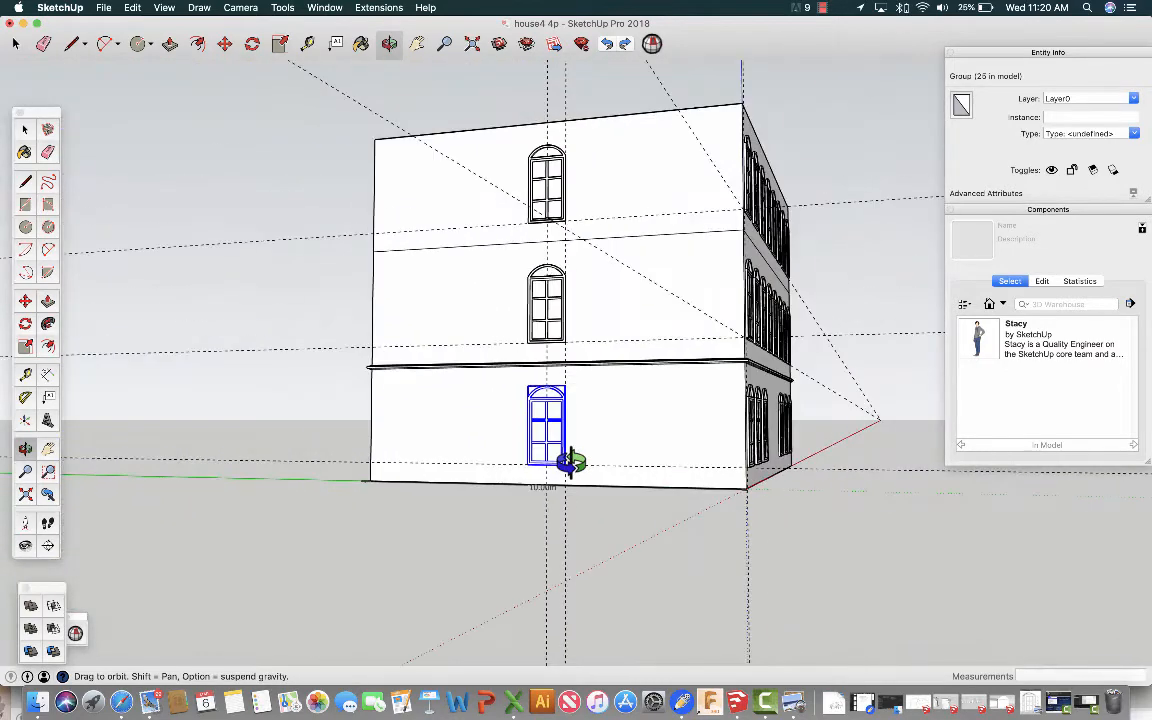
{"action": "scroll", "coordinate": [571, 463], "scroll_direction": "up", "scroll_amount": 2}
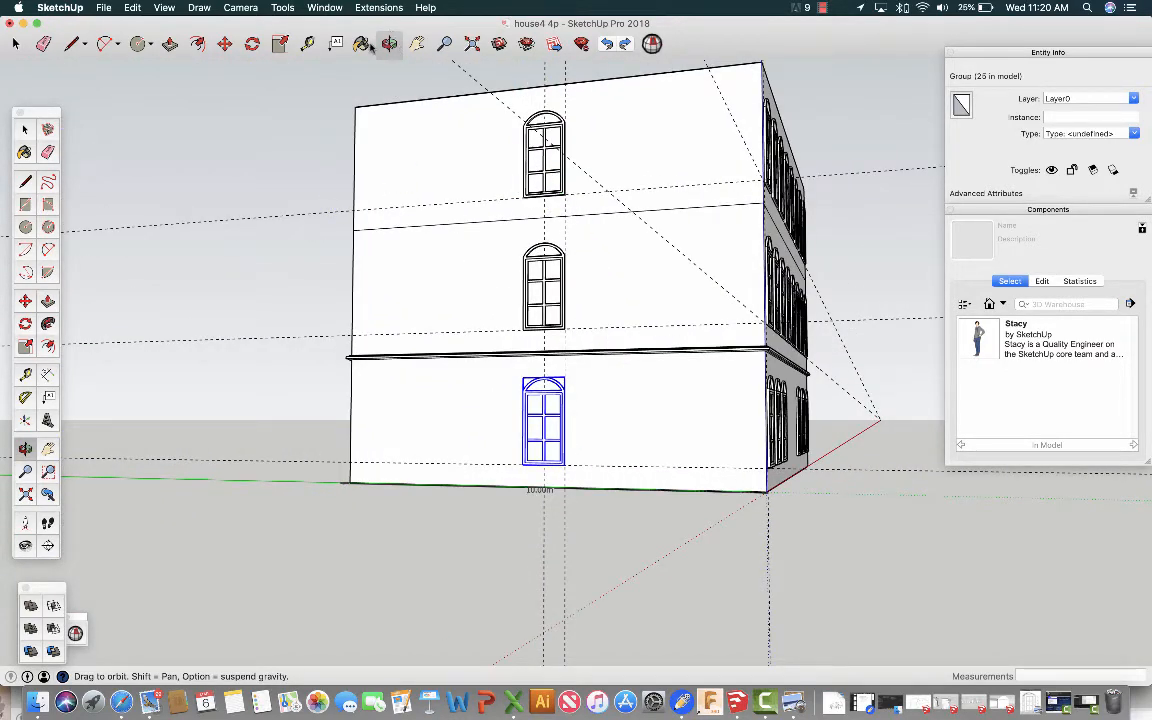
{"action": "left_click", "coordinate": [133, 8]}
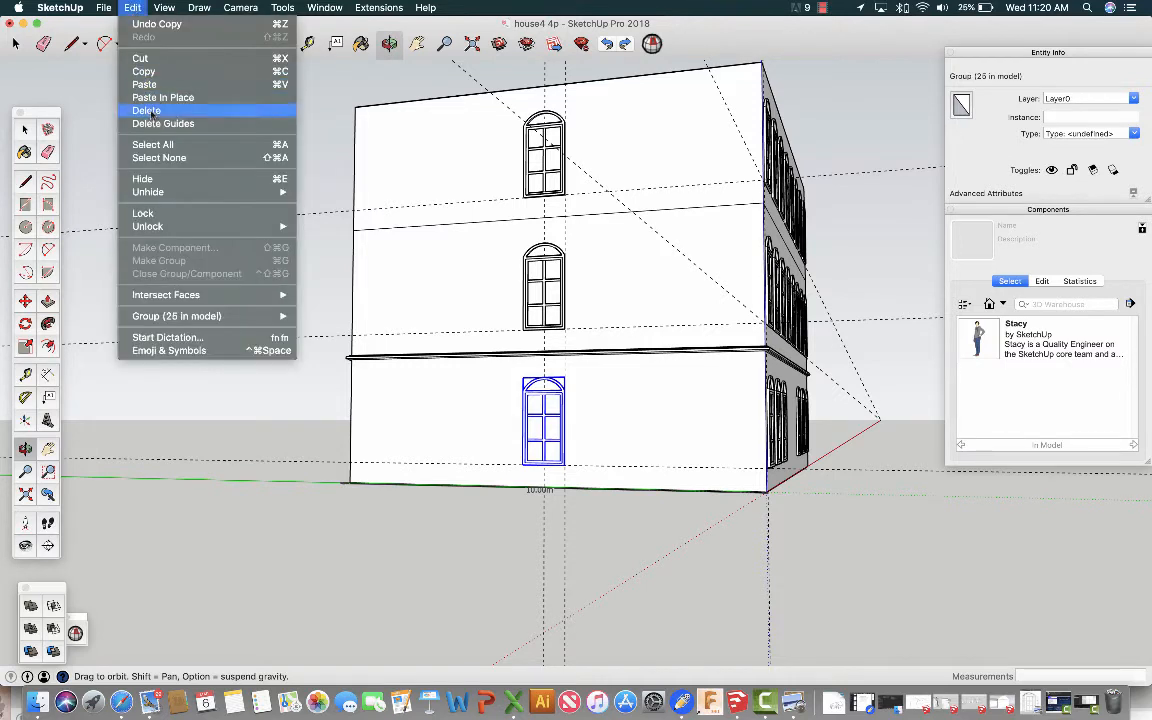
{"action": "left_click", "coordinate": [155, 124]}
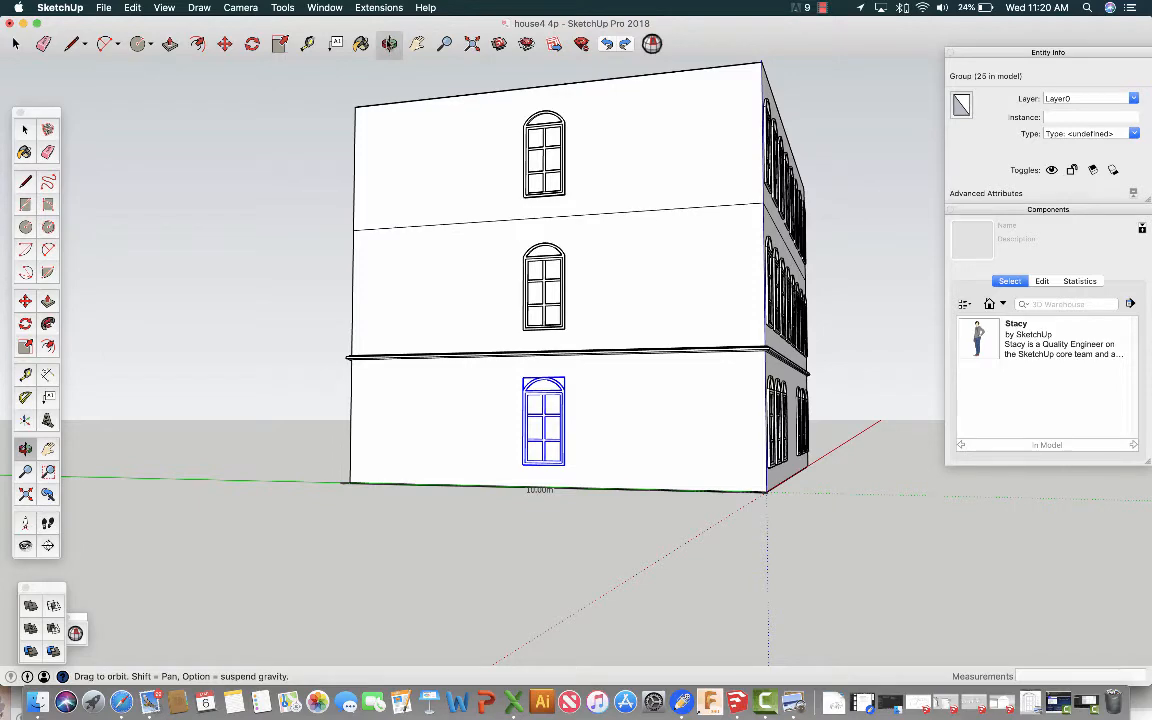
Place a horizontal guide on the ground floor of the bare 12 m rear wall, 0.50 m above its base edge.
{"action": "left_click_drag", "start_coordinate": [625, 198], "coordinate": [531, 242]}
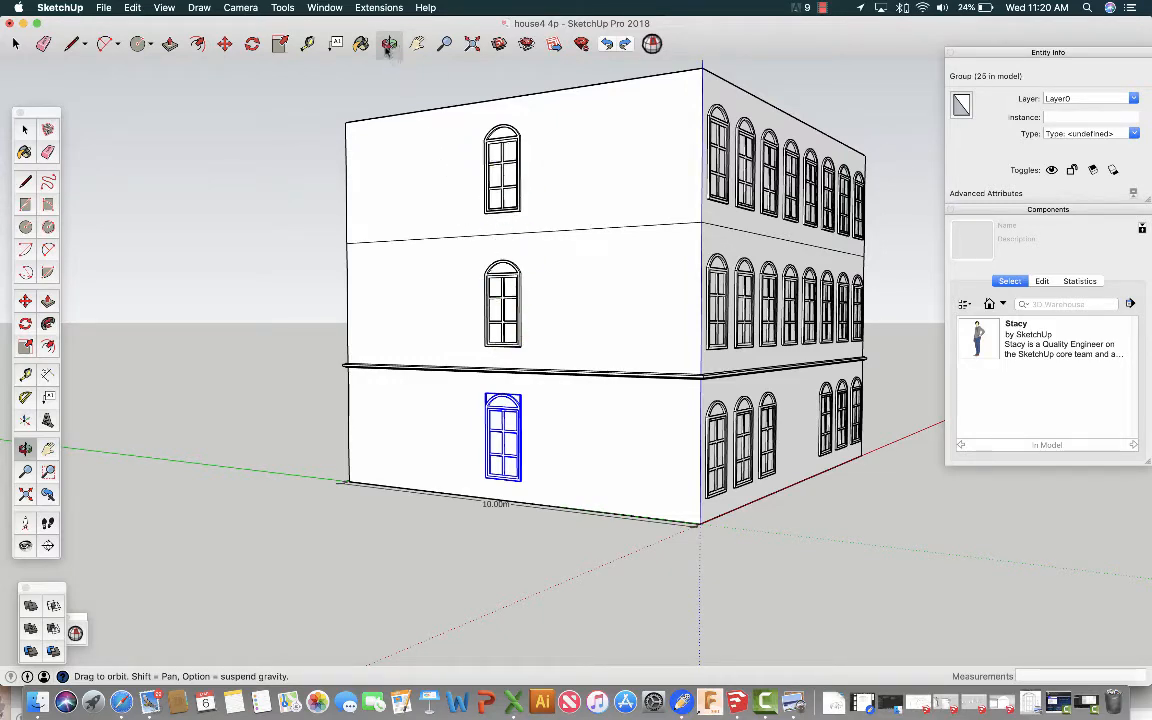
{"action": "left_click_drag", "start_coordinate": [373, 193], "coordinate": [500, 218]}
{"action": "left_click_drag", "start_coordinate": [435, 237], "coordinate": [880, 183]}
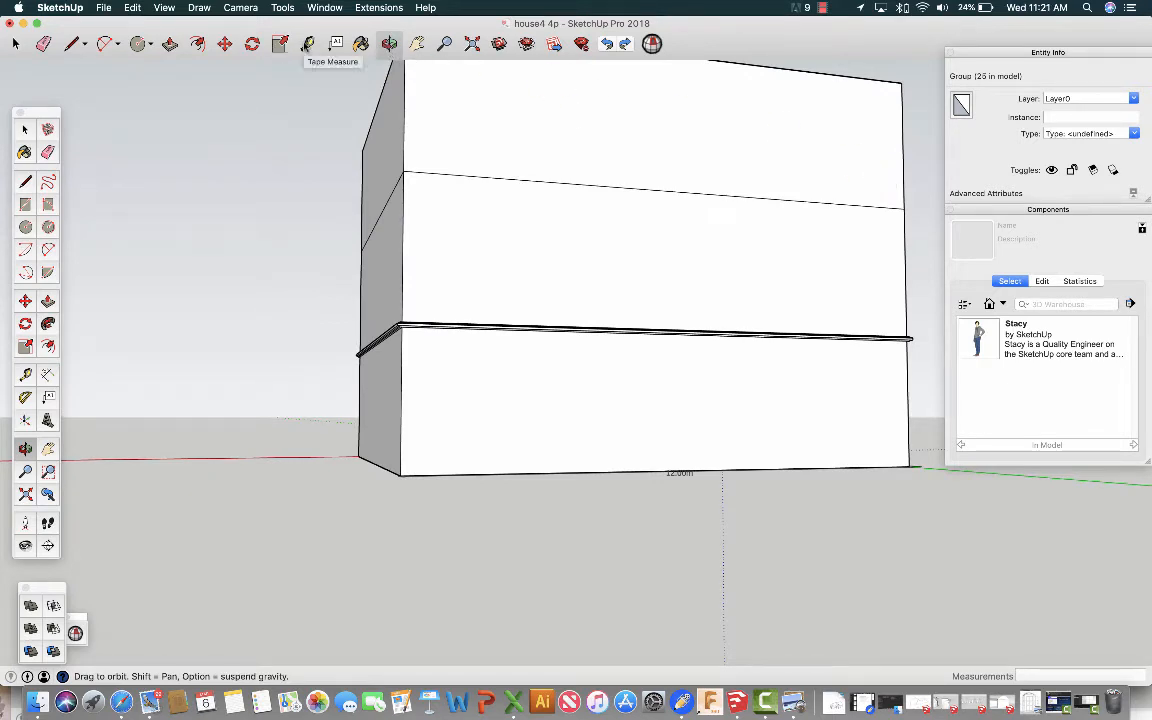
{"action": "left_click", "coordinate": [307, 43]}
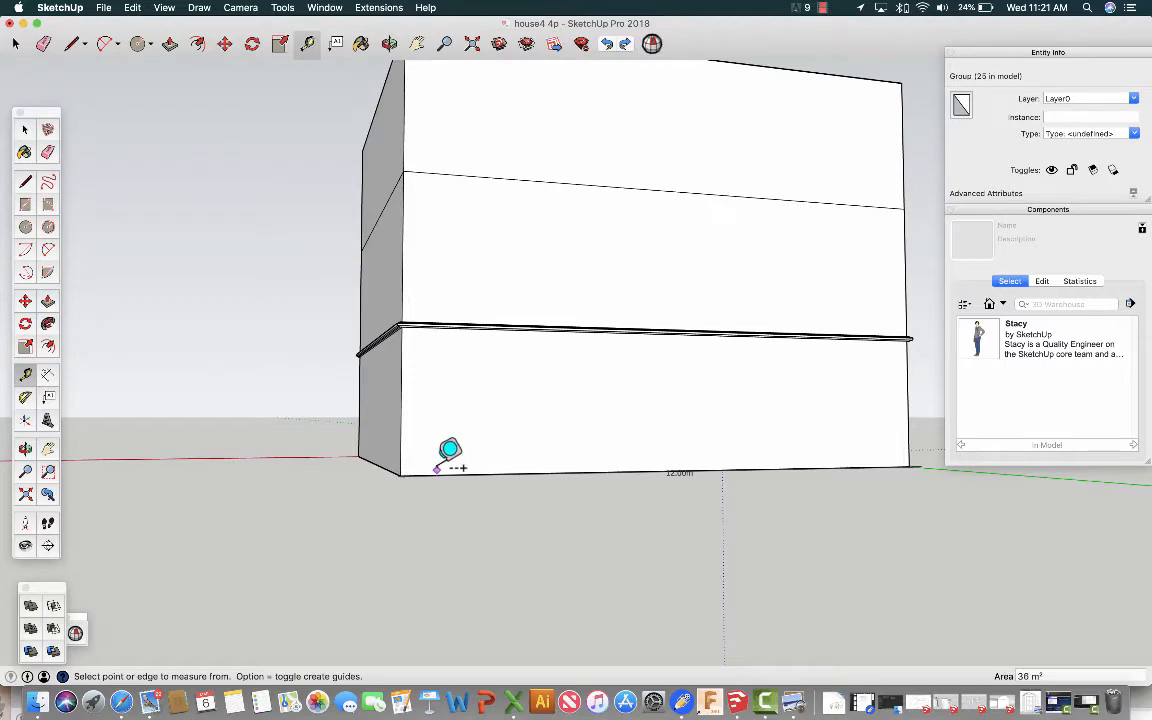
{"action": "scroll", "coordinate": [449, 450], "scroll_direction": "up", "scroll_amount": 5}
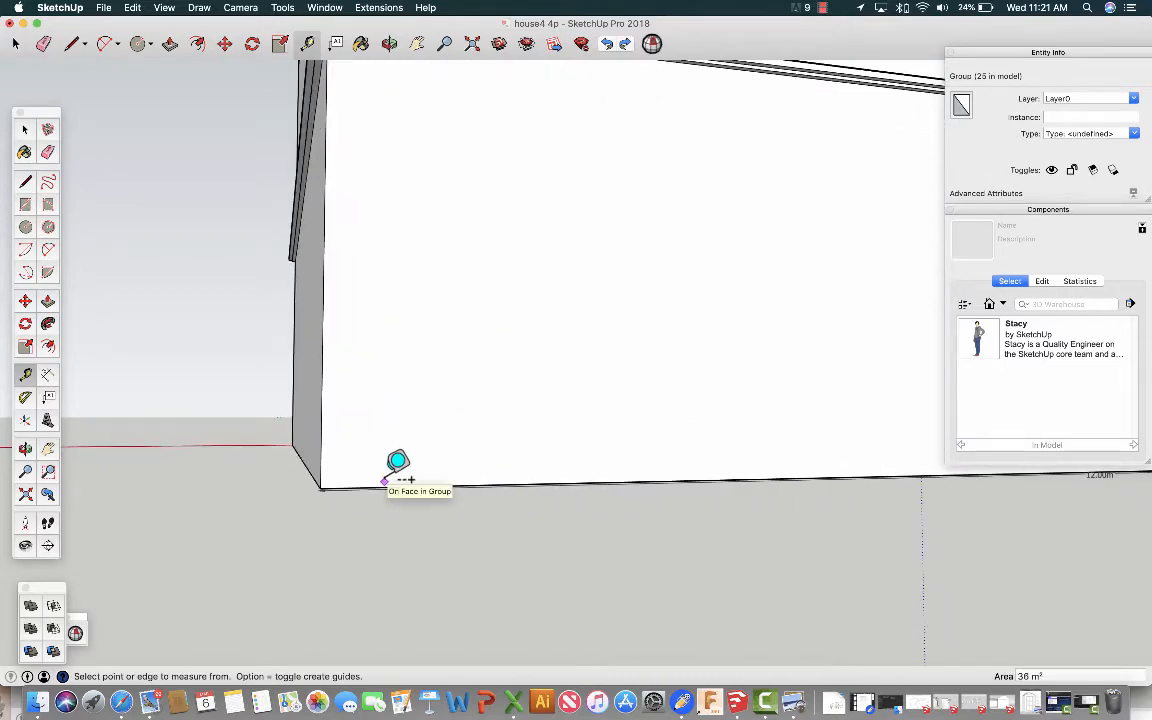
{"action": "scroll", "coordinate": [392, 470], "scroll_direction": "up", "scroll_amount": 5}
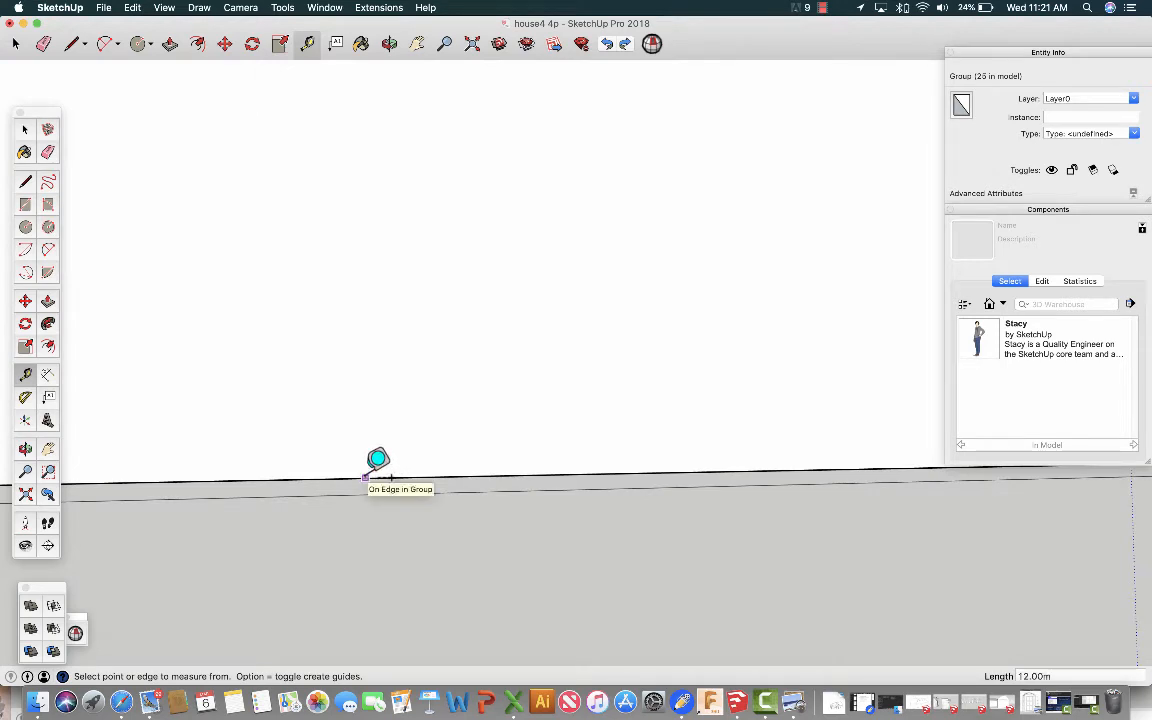
{"action": "left_click", "coordinate": [365, 478]}
{"action": "left_click", "coordinate": [366, 392]}
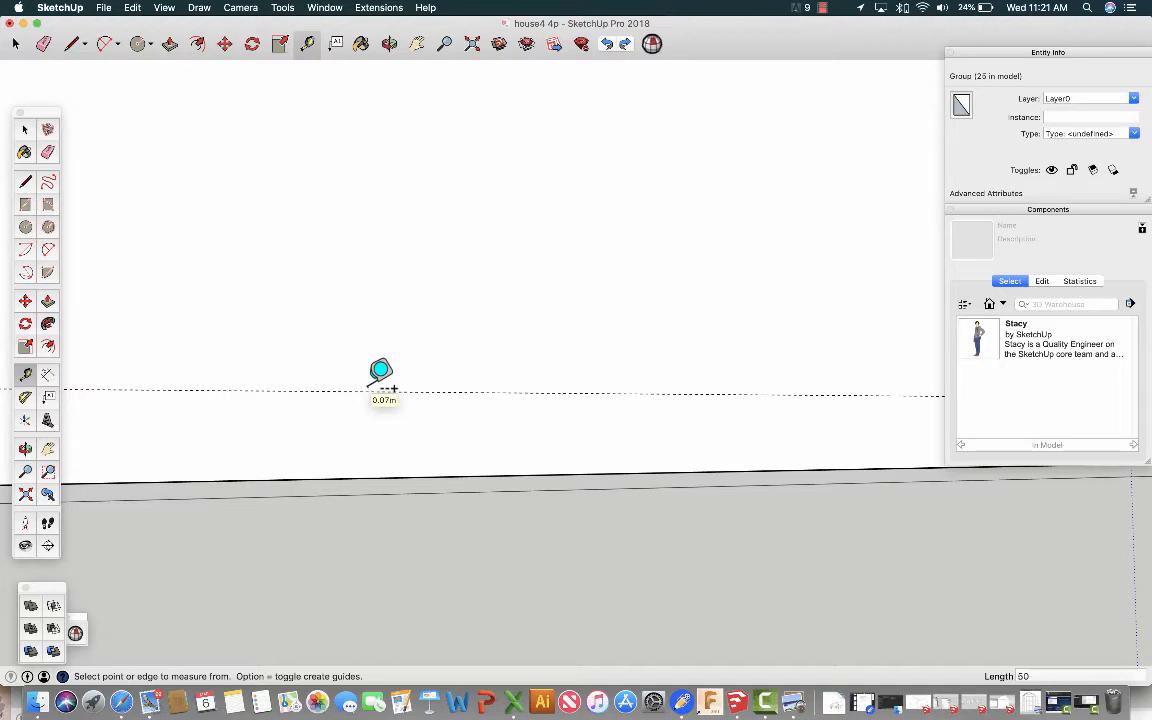
Place two vertical guides on the rear wall, 1 m and about 0.43 m inward from its left vertical edge.
{"action": "scroll", "coordinate": [380, 372], "scroll_direction": "down", "scroll_amount": 5}
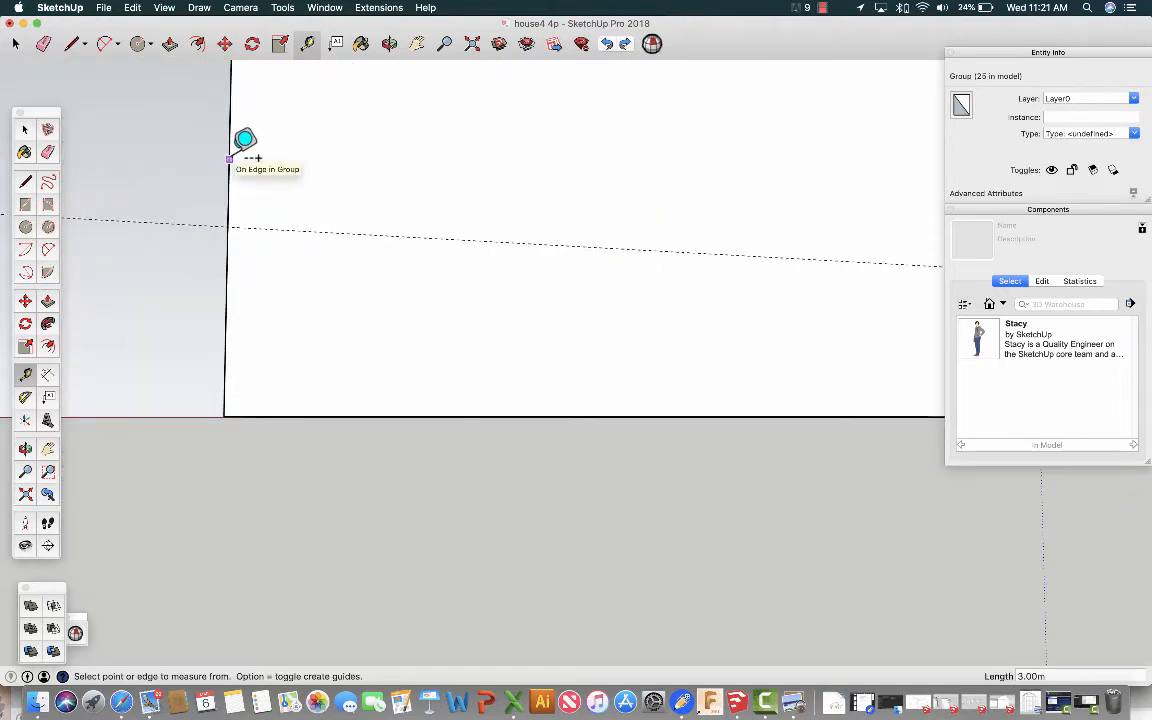
{"action": "left_click", "coordinate": [230, 159]}
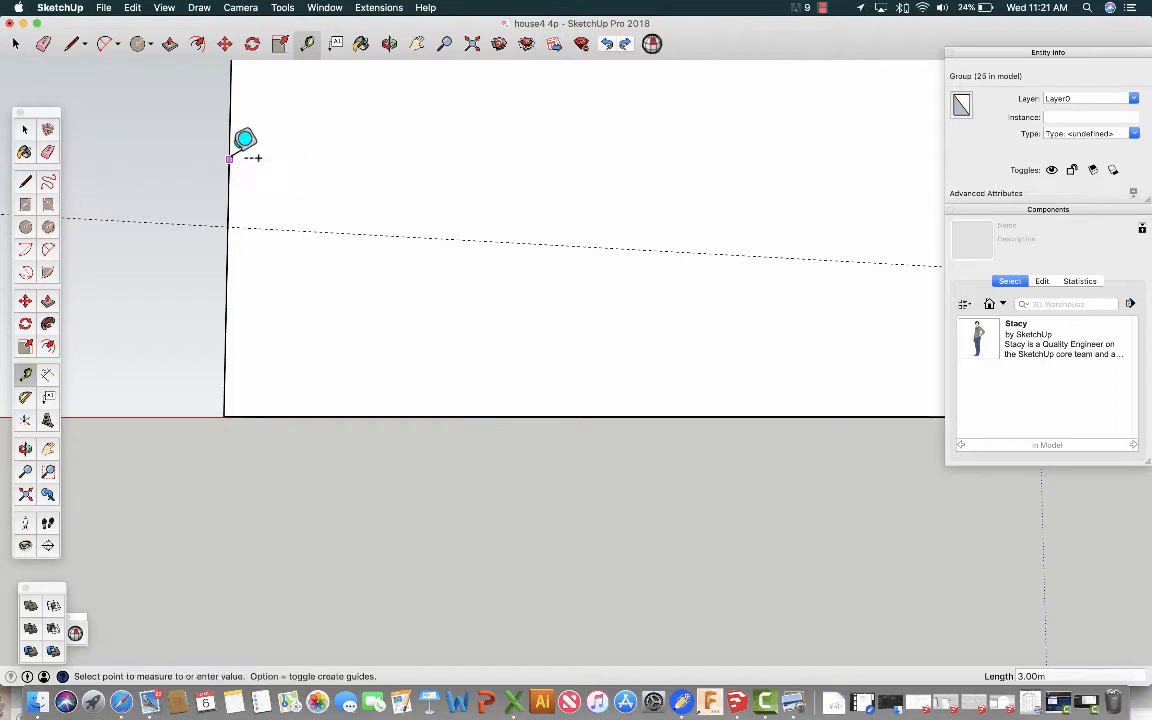
{"action": "left_click", "coordinate": [304, 151]}
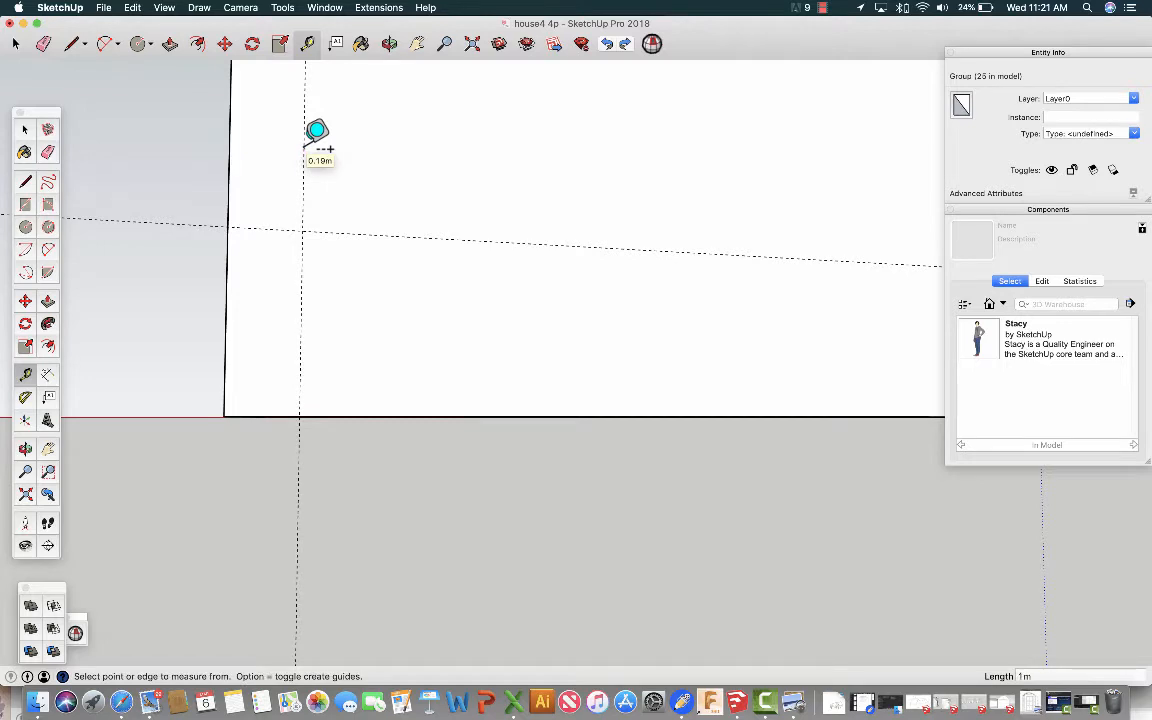
{"action": "scroll", "coordinate": [316, 131], "scroll_direction": "down", "scroll_amount": 4}
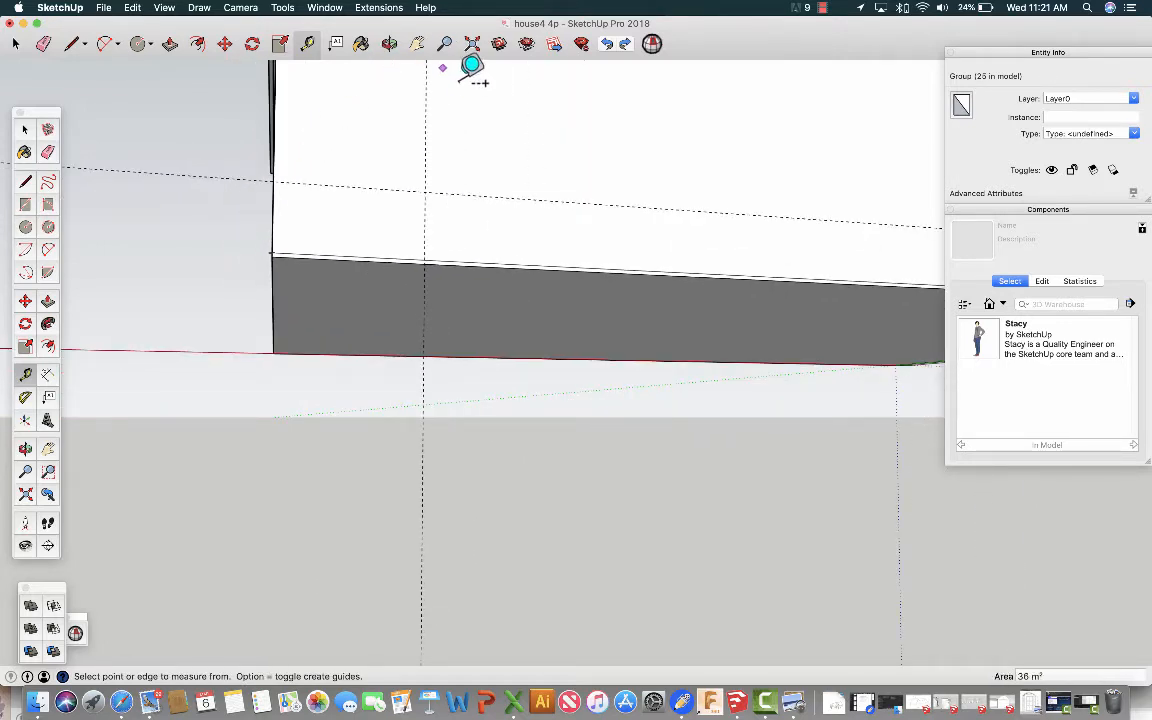
{"action": "scroll", "coordinate": [527, 103], "scroll_direction": "down", "scroll_amount": 2}
{"action": "scroll", "coordinate": [527, 103], "scroll_direction": "up", "scroll_amount": 3}
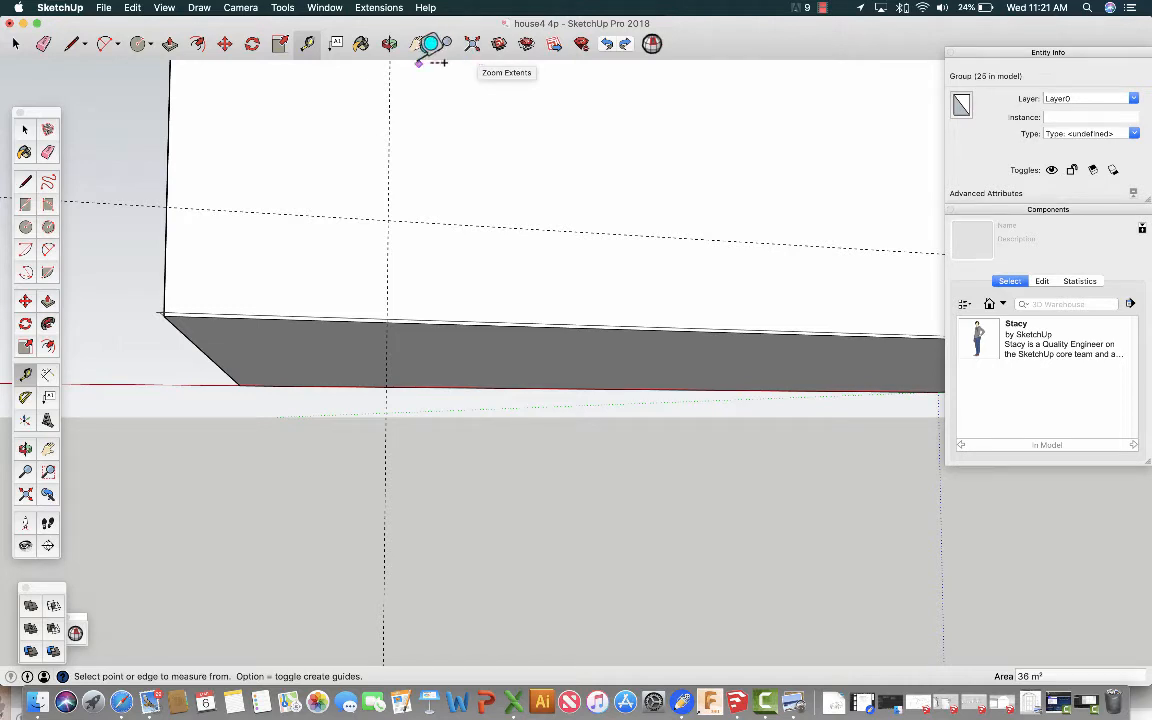
{"action": "left_click", "coordinate": [169, 97]}
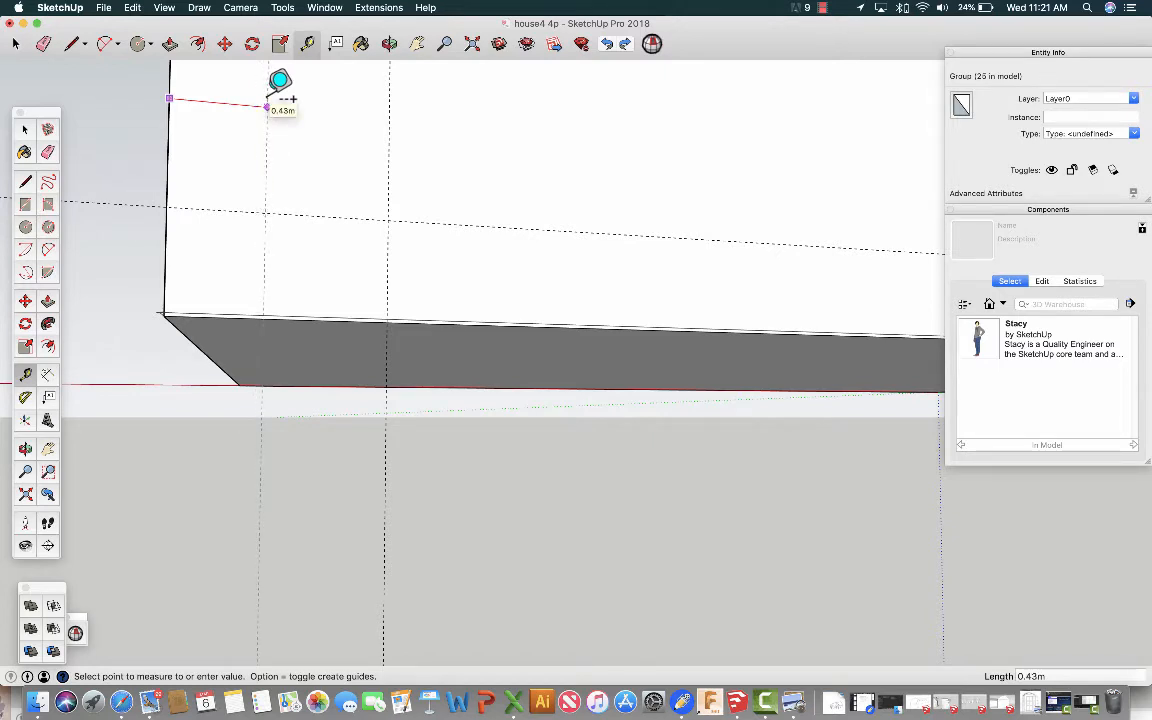
{"action": "left_click", "coordinate": [267, 104]}
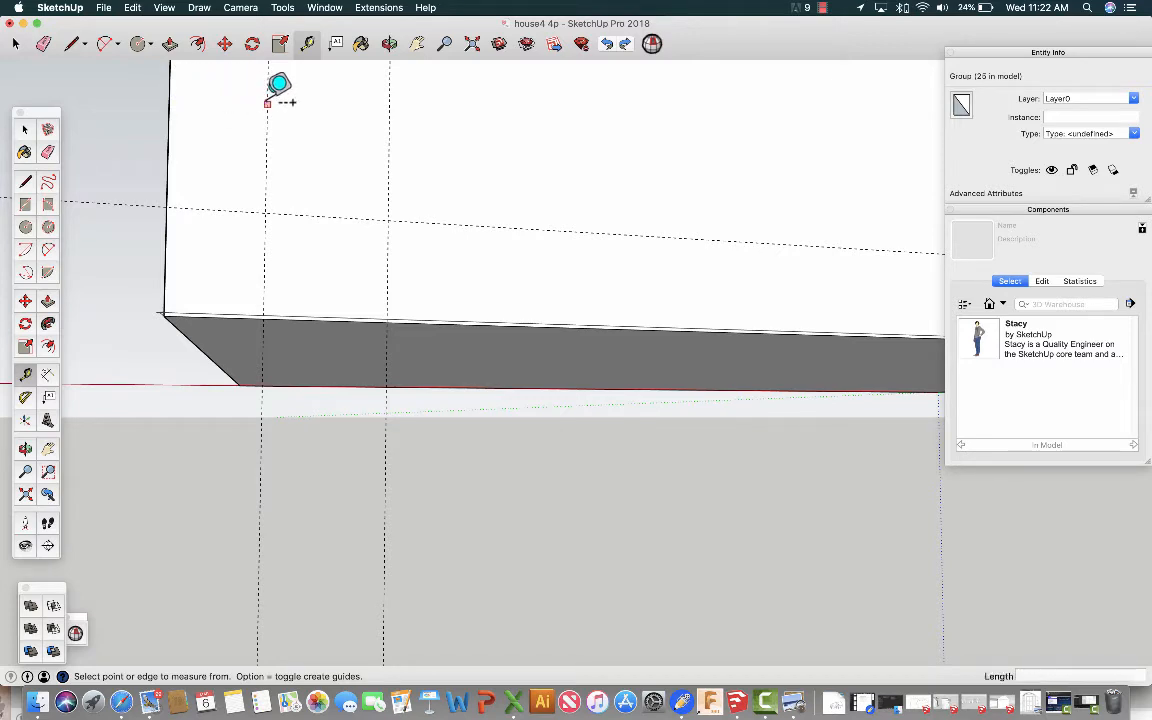
Paste the arched window onto the rear wall's ground floor, its lower corner at the 1 m vertical and horizontal guides' intersection.
{"action": "scroll", "coordinate": [373, 115], "scroll_direction": "down", "scroll_amount": 5}
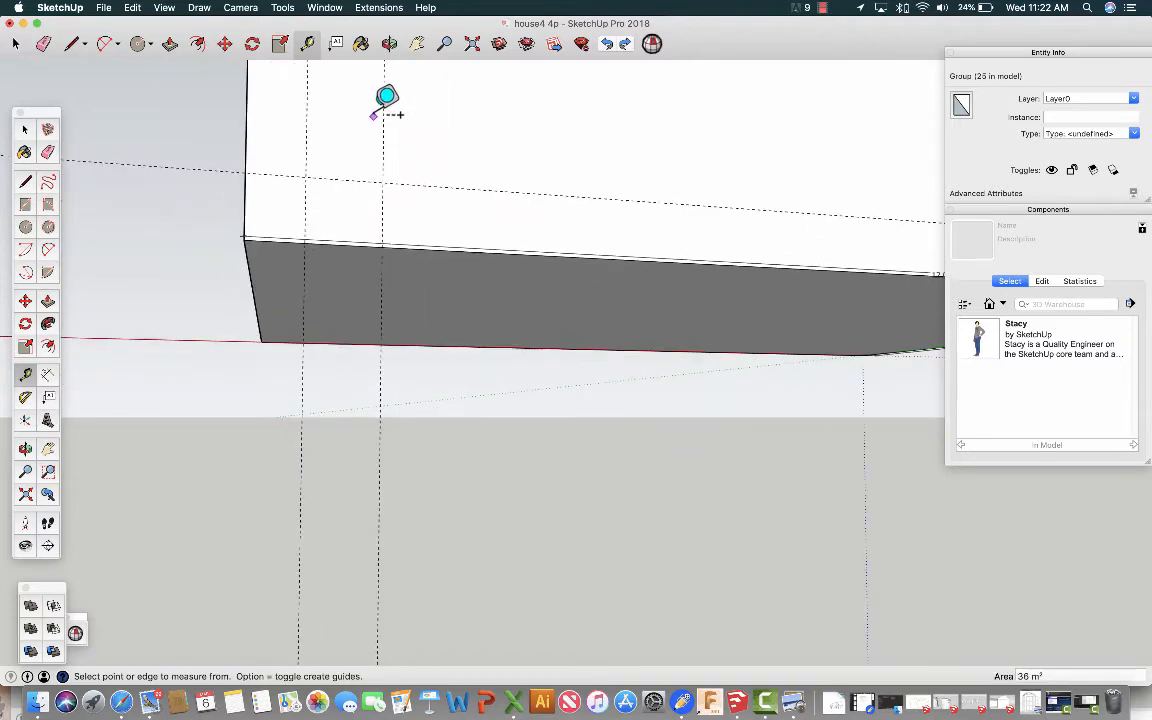
{"action": "scroll", "coordinate": [373, 115], "scroll_direction": "up", "scroll_amount": 3}
{"action": "left_click", "coordinate": [389, 43]}
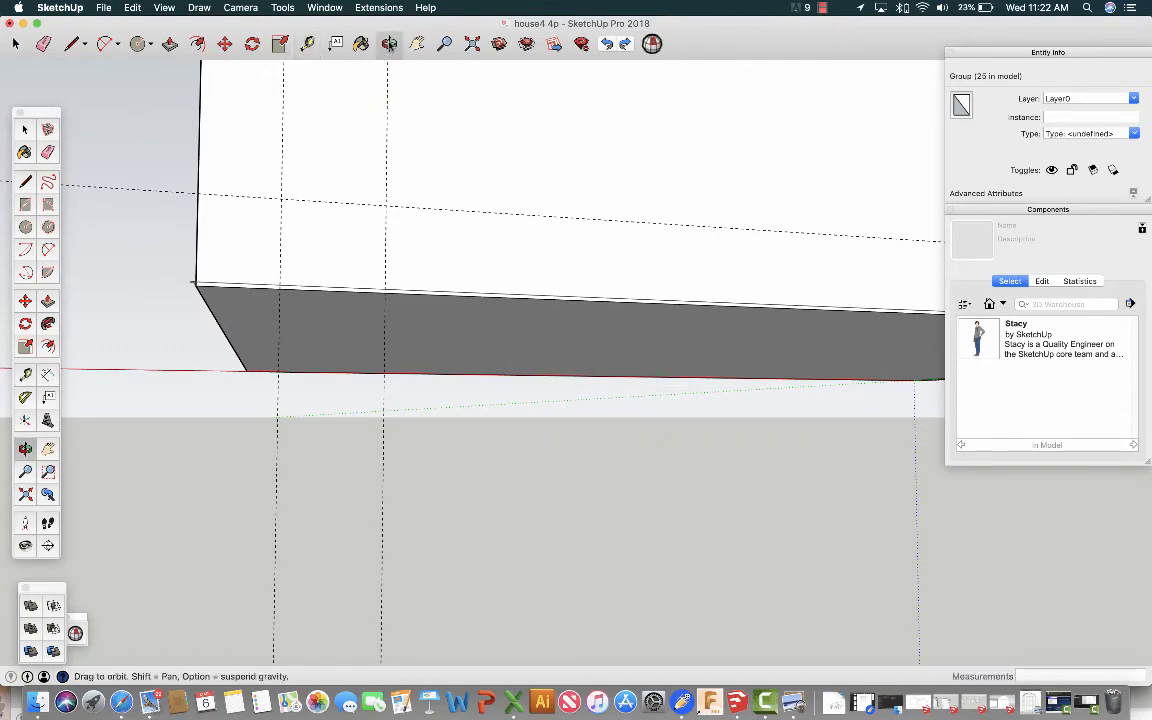
{"action": "left_click_drag", "start_coordinate": [407, 88], "coordinate": [421, 168]}
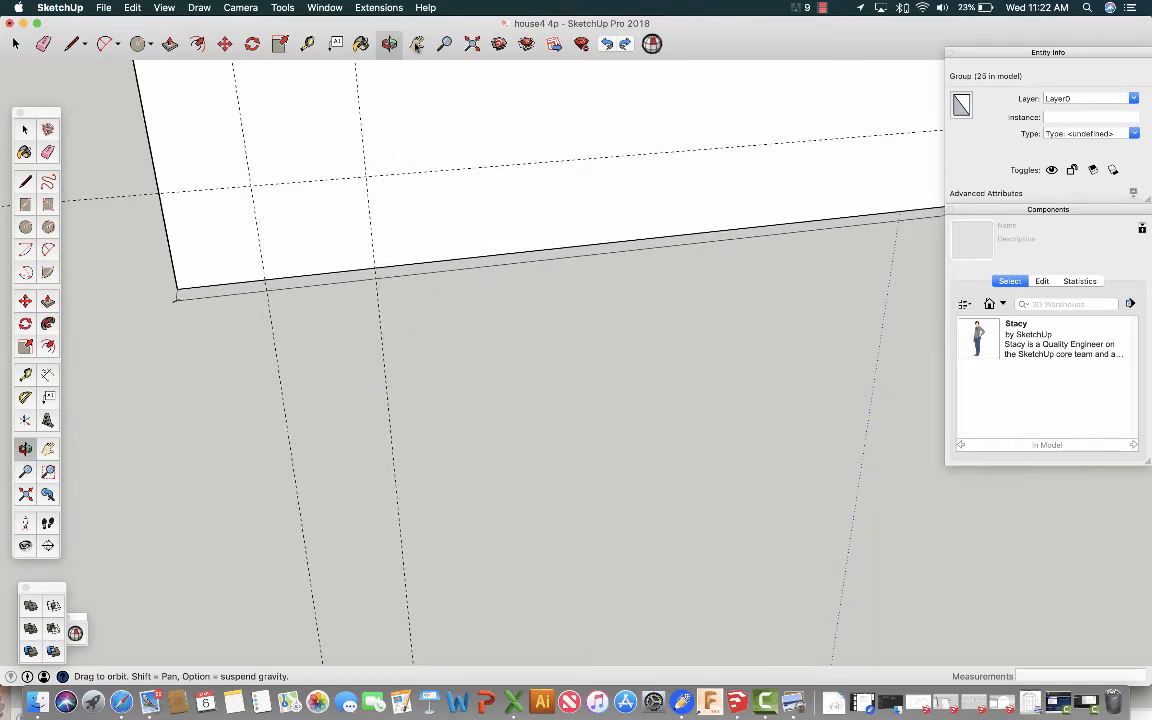
{"action": "left_click", "coordinate": [417, 43]}
{"action": "left_click_drag", "start_coordinate": [399, 113], "coordinate": [511, 340]}
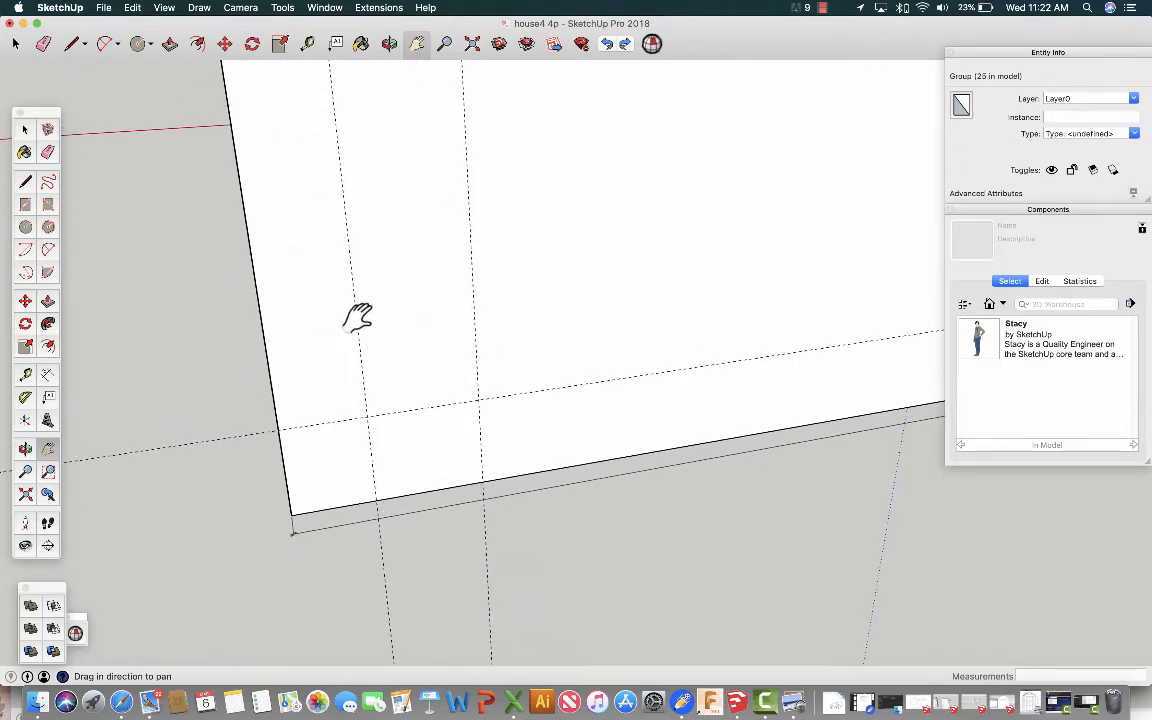
{"action": "left_click_drag", "start_coordinate": [401, 321], "coordinate": [458, 324]}
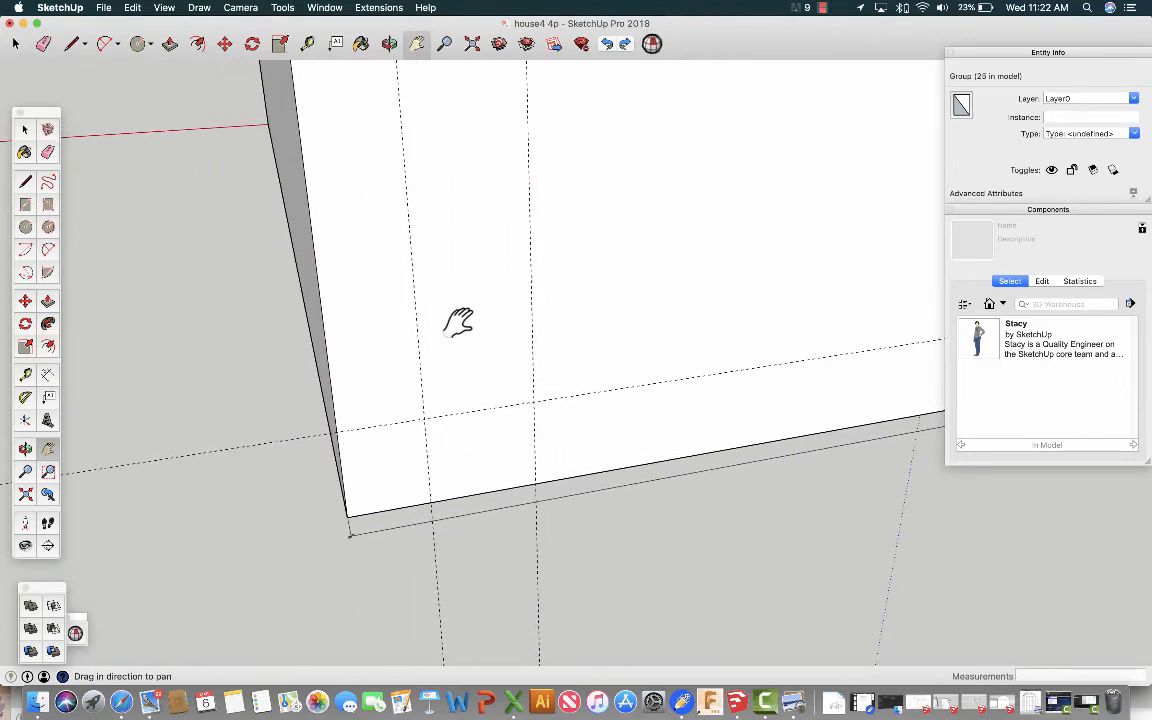
{"action": "key", "text": "super+v"}
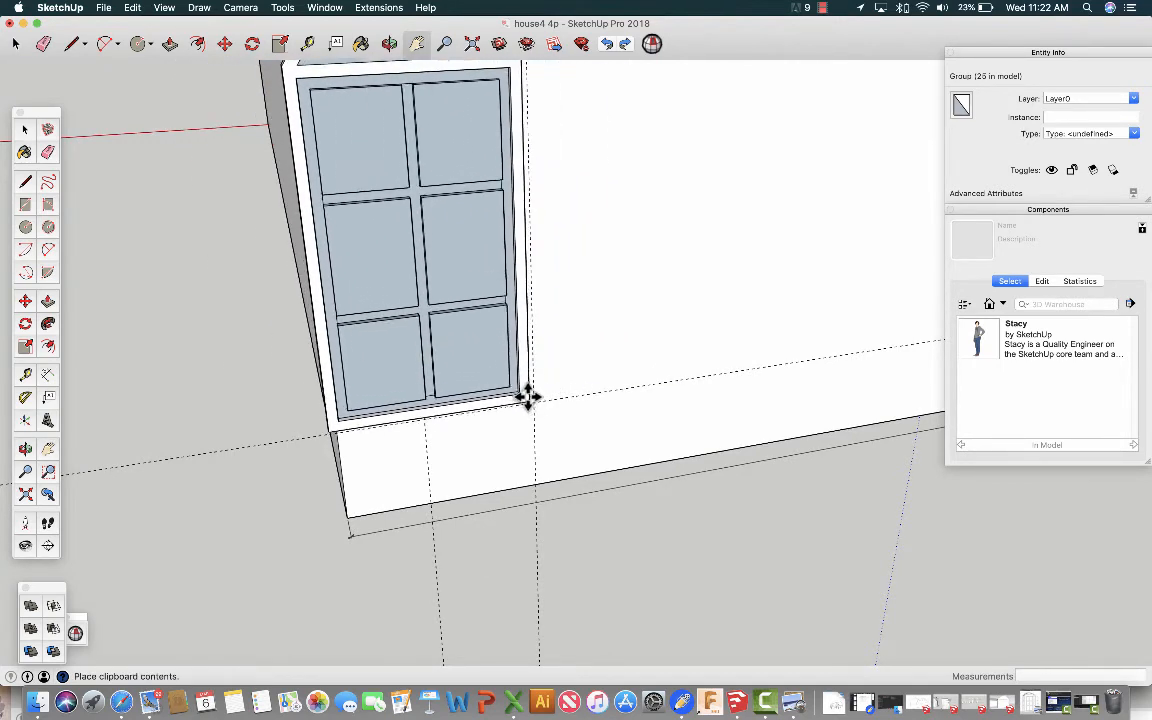
{"action": "scroll", "coordinate": [526, 400], "scroll_direction": "up", "scroll_amount": 5}
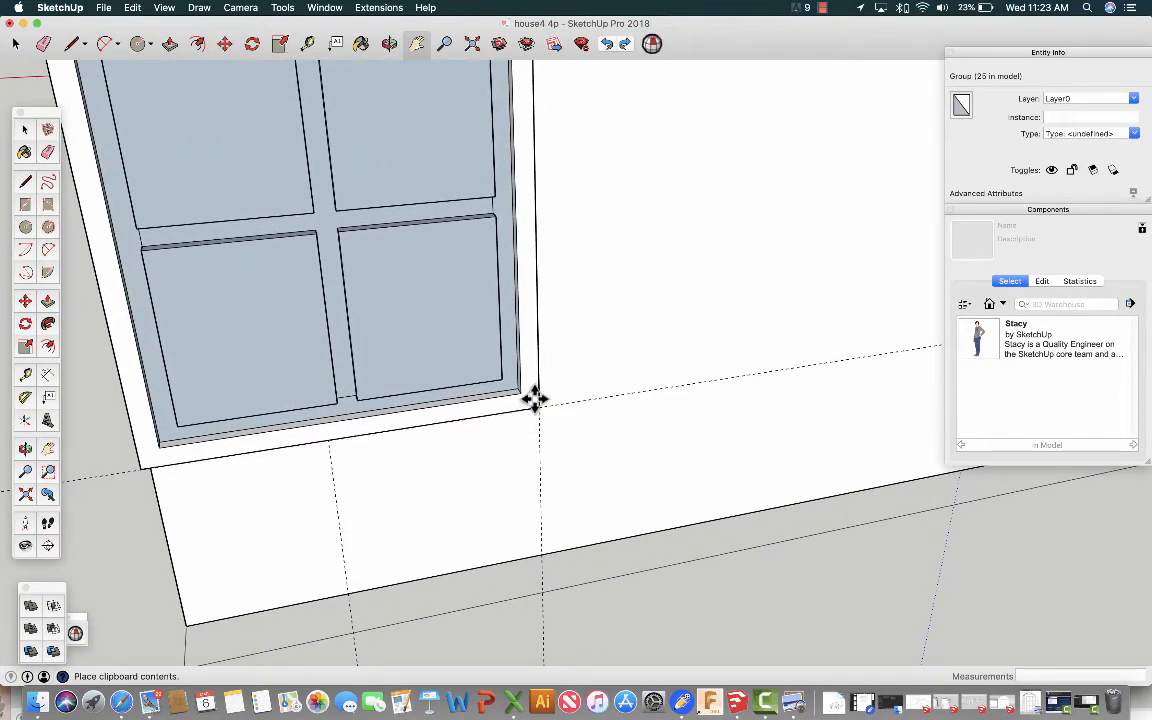
{"action": "left_click", "coordinate": [534, 398]}
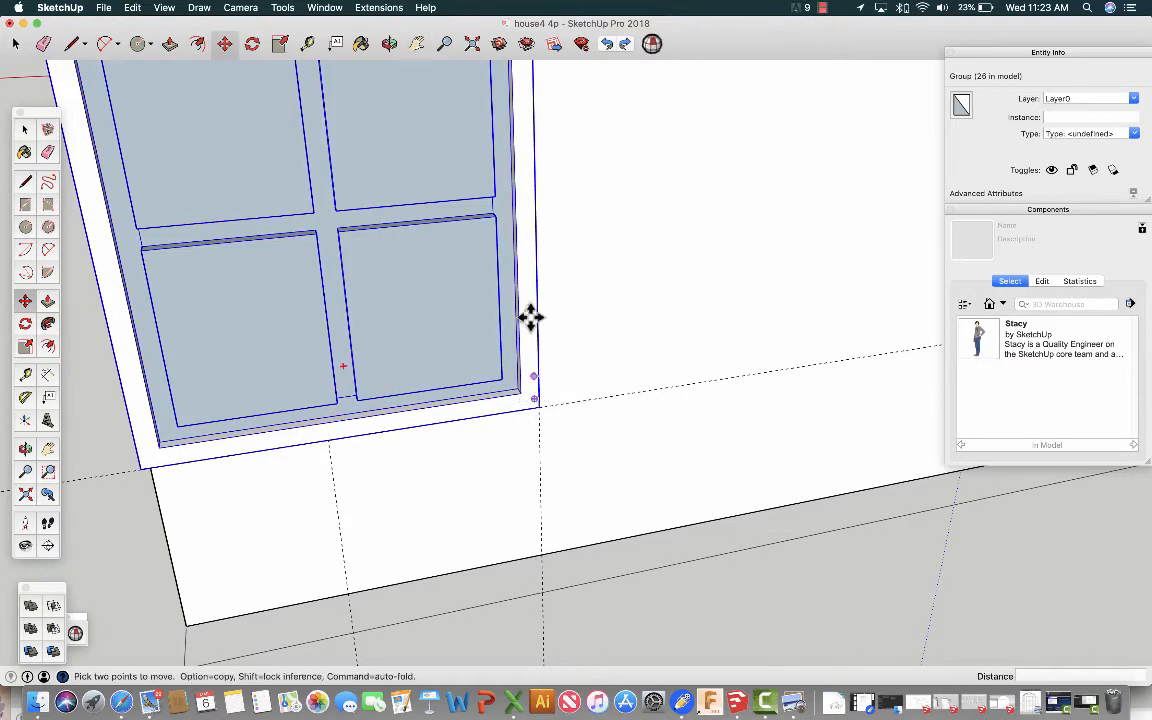
Rotate the pasted window 180 degrees in the bottom standard view, about its wall-side corner nearest the wall's left edge.
{"action": "scroll", "coordinate": [567, 124], "scroll_direction": "down", "scroll_amount": 3}
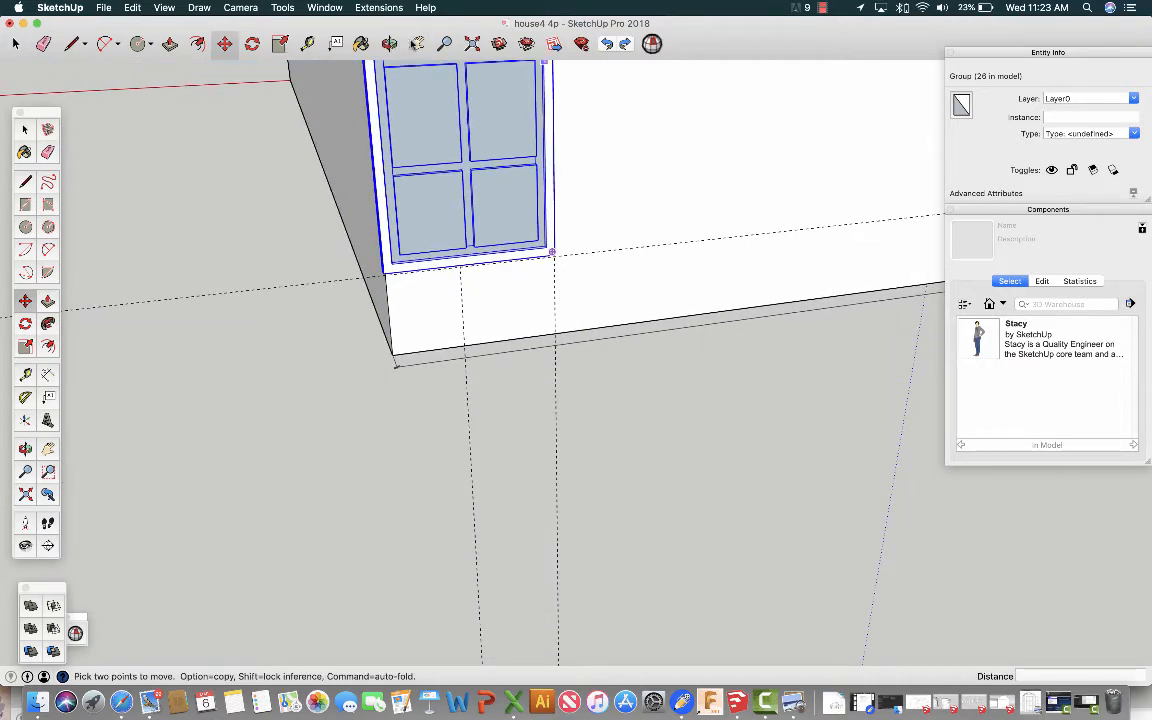
{"action": "key", "text": "h"}
{"action": "left_click_drag", "start_coordinate": [576, 93], "coordinate": [607, 345]}
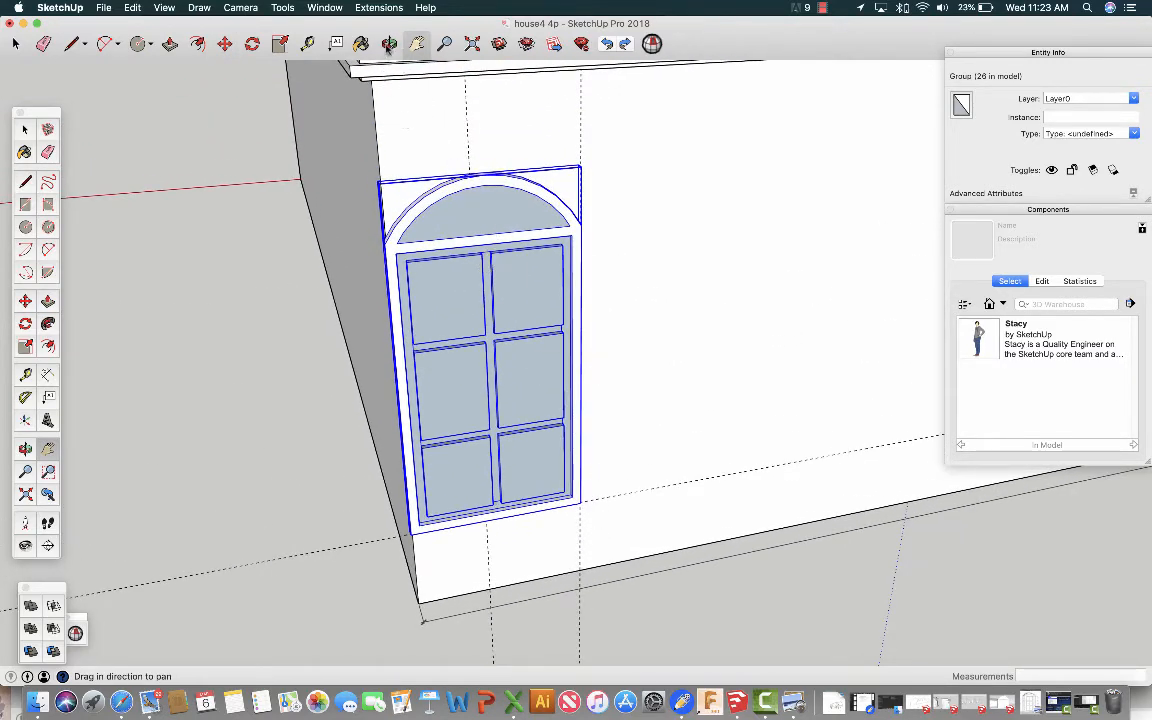
{"action": "left_click", "coordinate": [389, 43]}
{"action": "left_click_drag", "start_coordinate": [545, 553], "coordinate": [632, 227]}
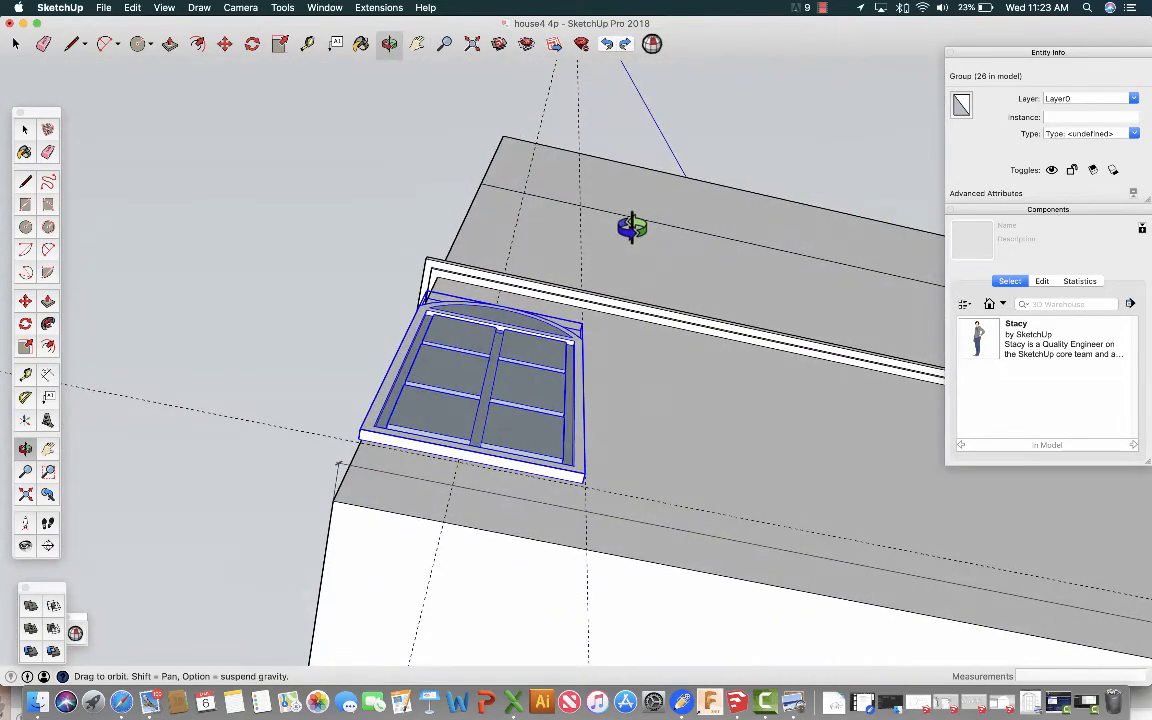
{"action": "left_click_drag", "start_coordinate": [802, 501], "coordinate": [877, 350]}
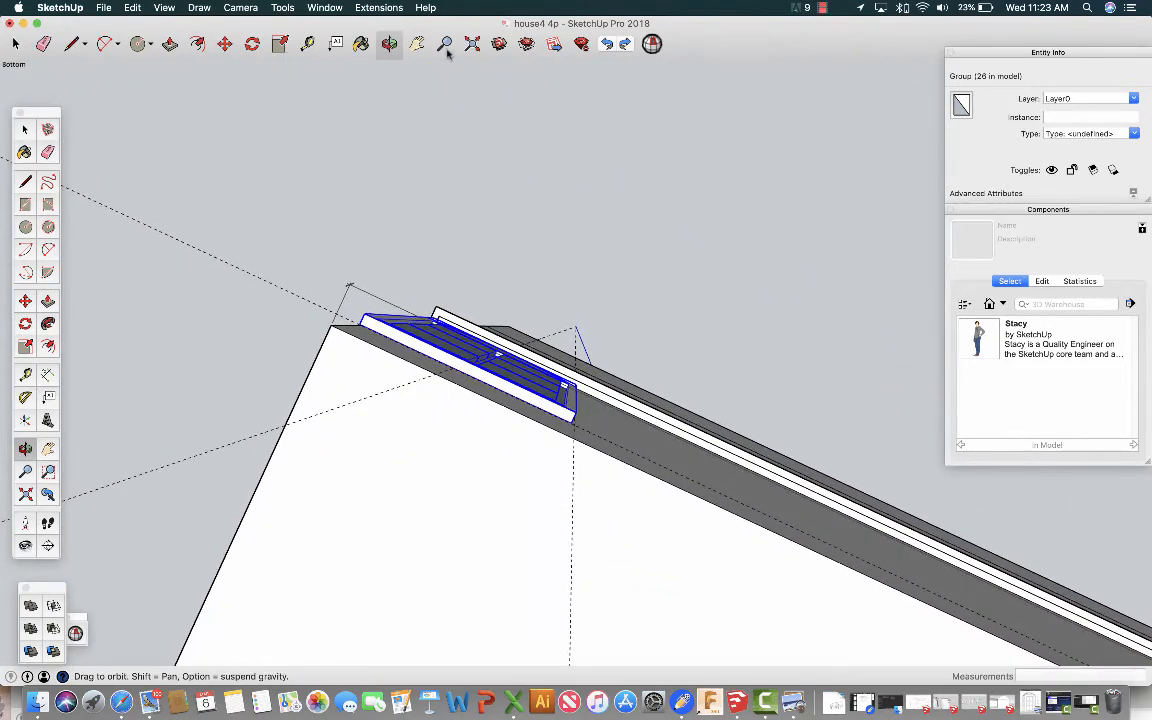
{"action": "left_click", "coordinate": [241, 8]}
{"action": "mouse_move", "coordinate": [247, 50]}
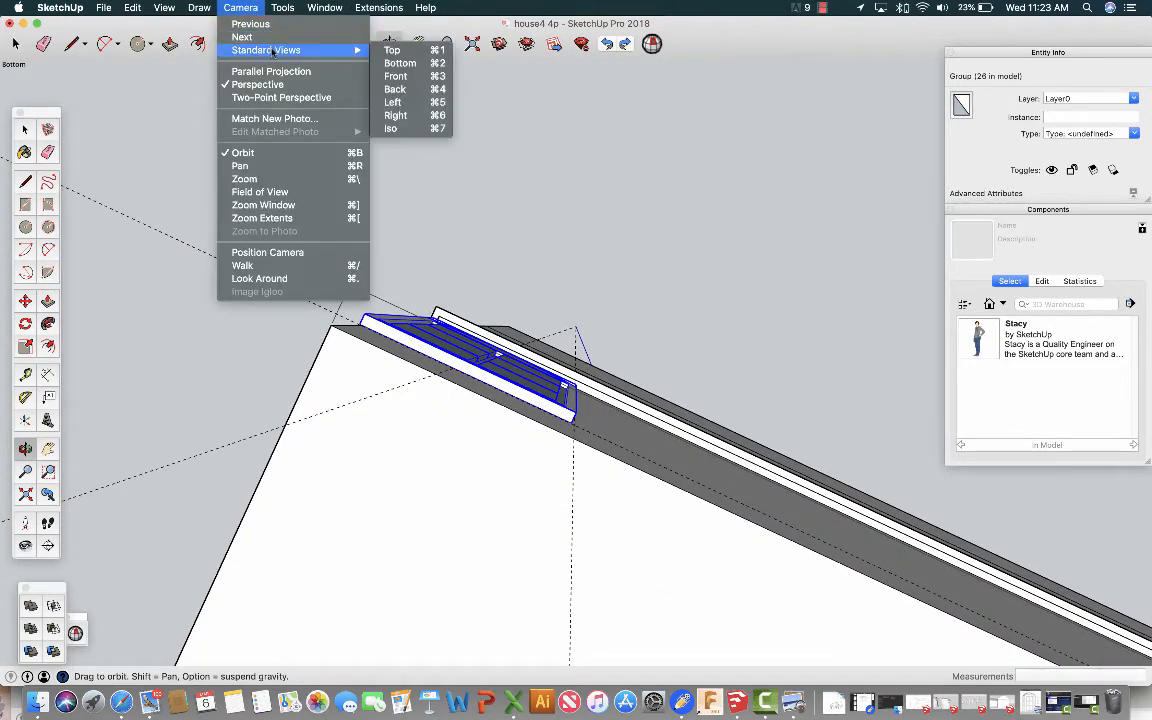
{"action": "left_click", "coordinate": [402, 64]}
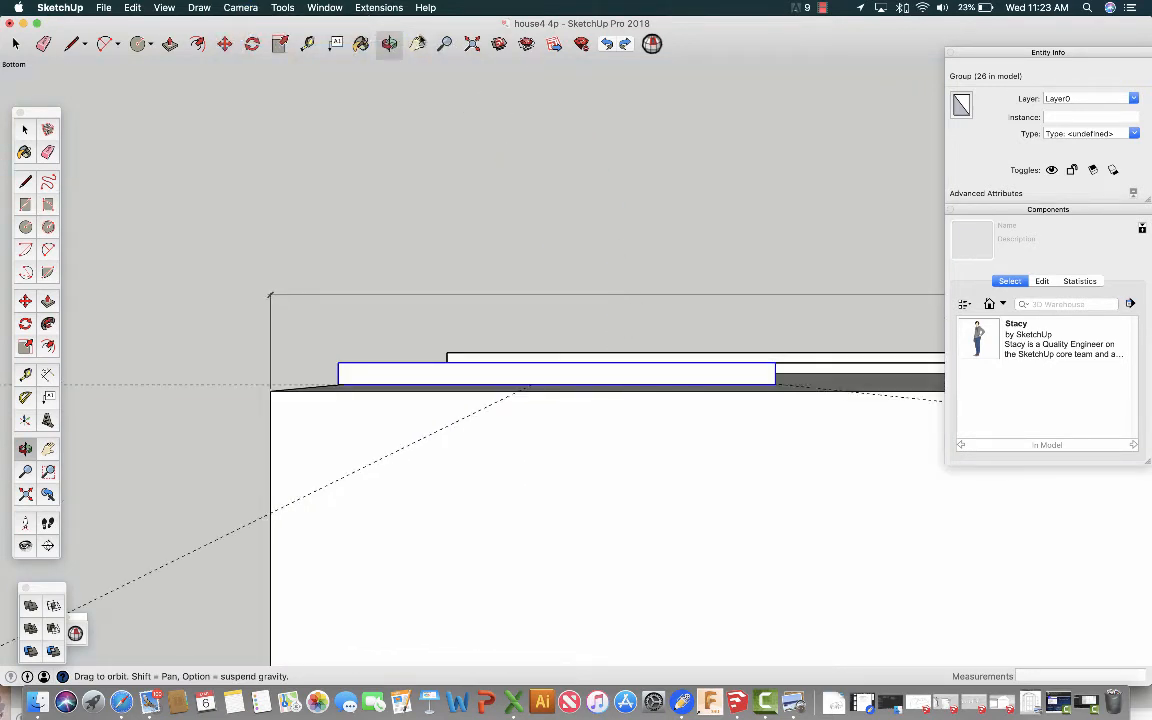
{"action": "mouse_move", "coordinate": [452, 136]}
{"action": "left_mouse_down"}
{"action": "mouse_move", "coordinate": [454, 195]}
{"action": "mouse_move", "coordinate": [453, 137]}
{"action": "left_mouse_up"}
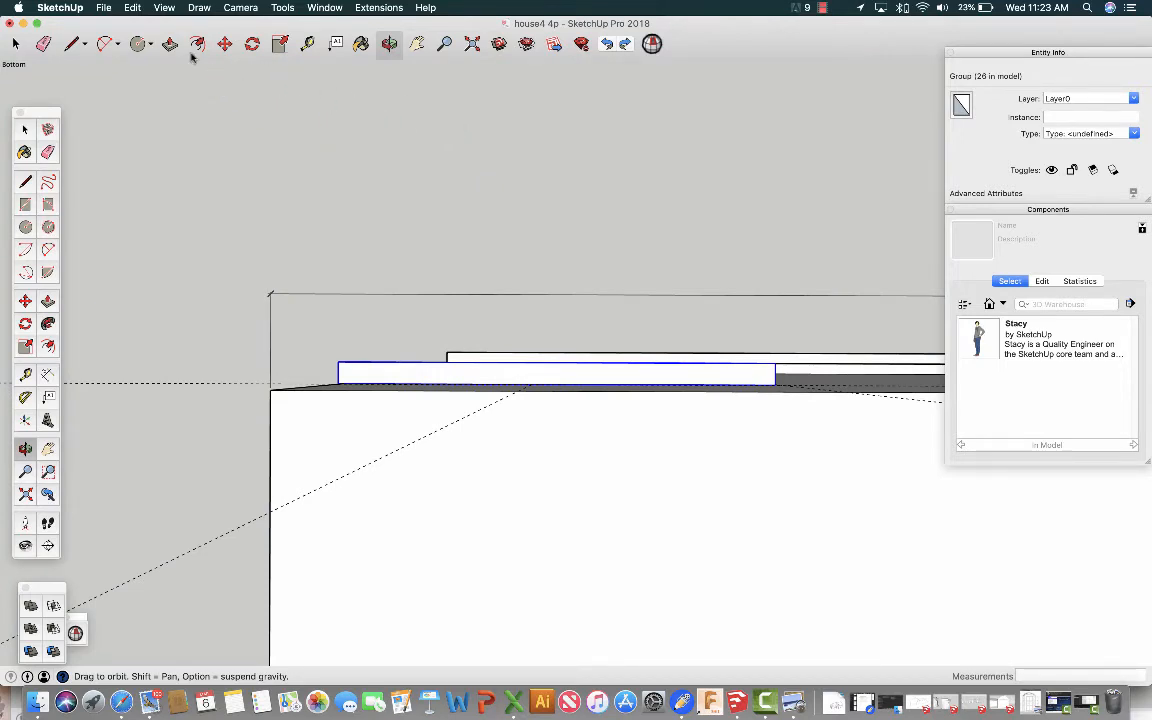
{"action": "left_click", "coordinate": [252, 43]}
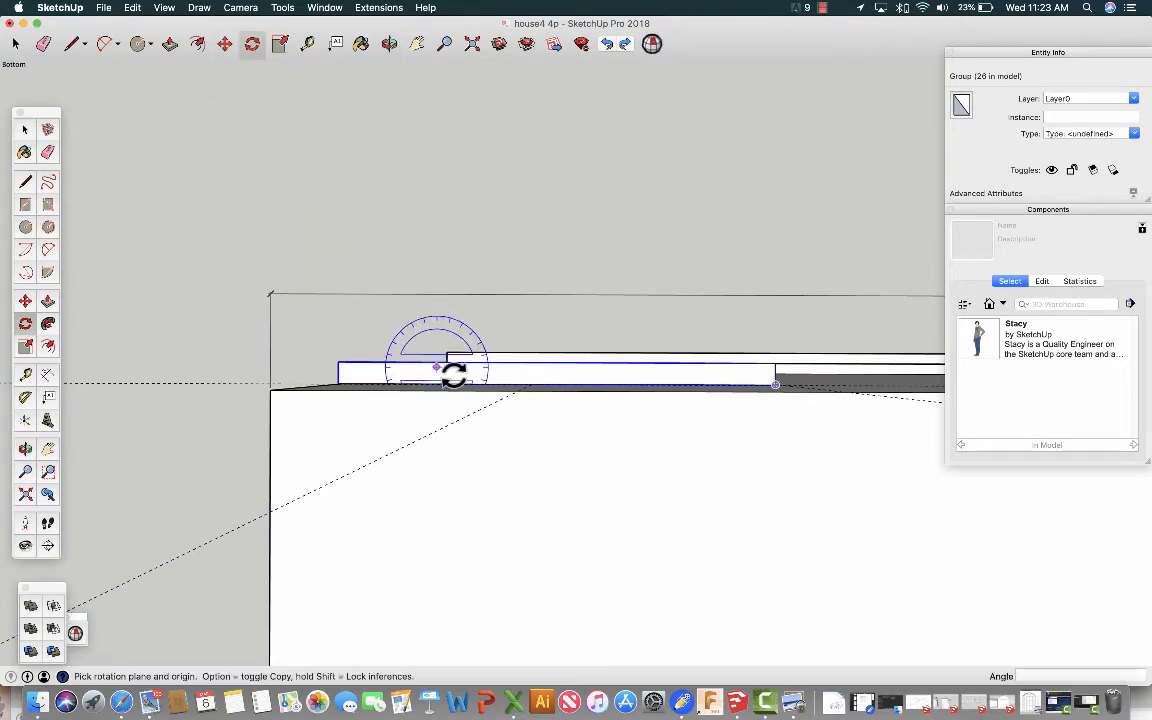
{"action": "left_click", "coordinate": [339, 382]}
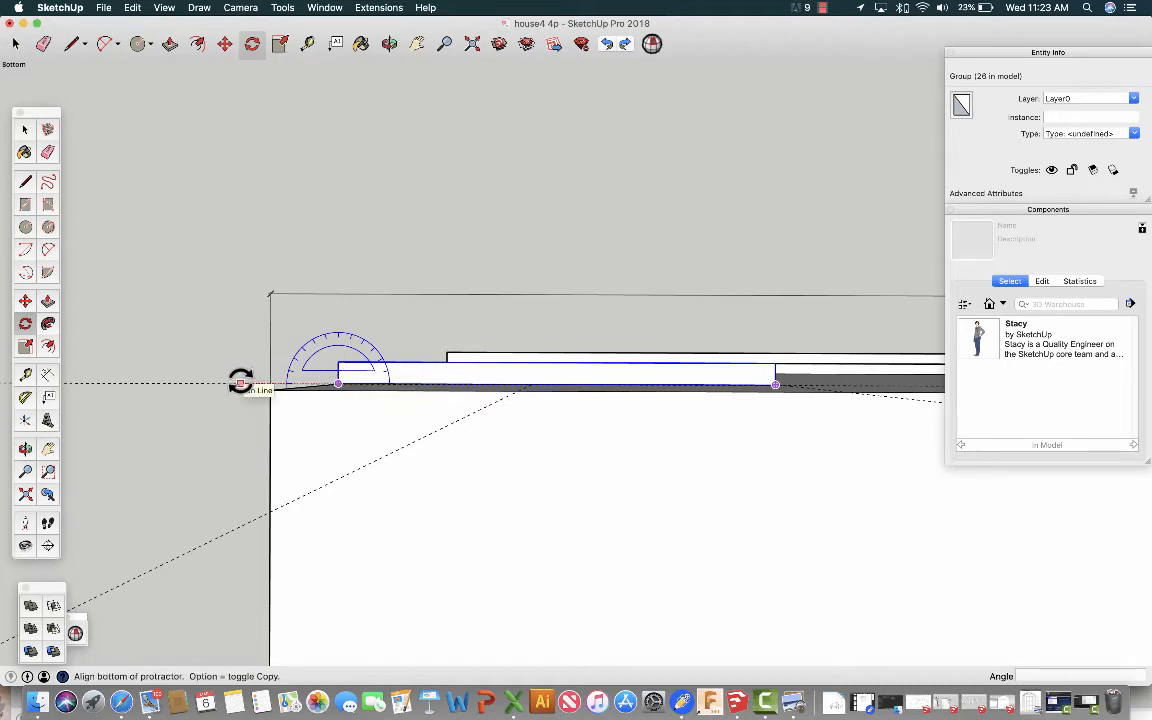
{"action": "left_click", "coordinate": [240, 382]}
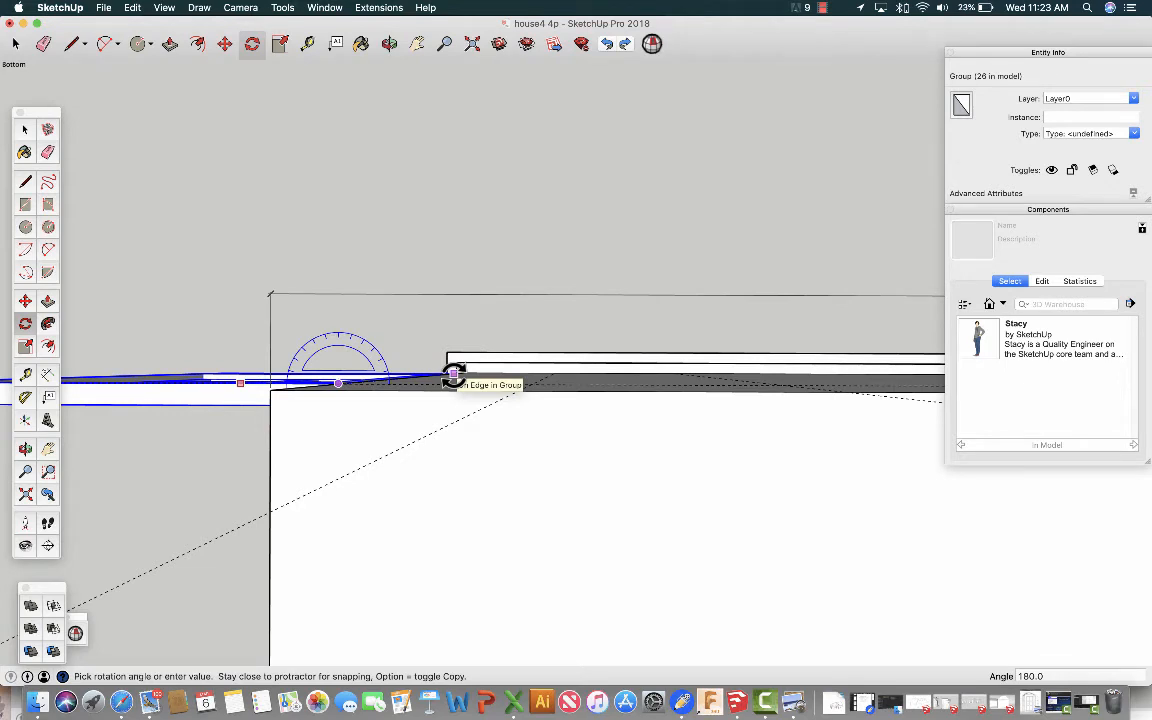
{"action": "left_click", "coordinate": [453, 373]}
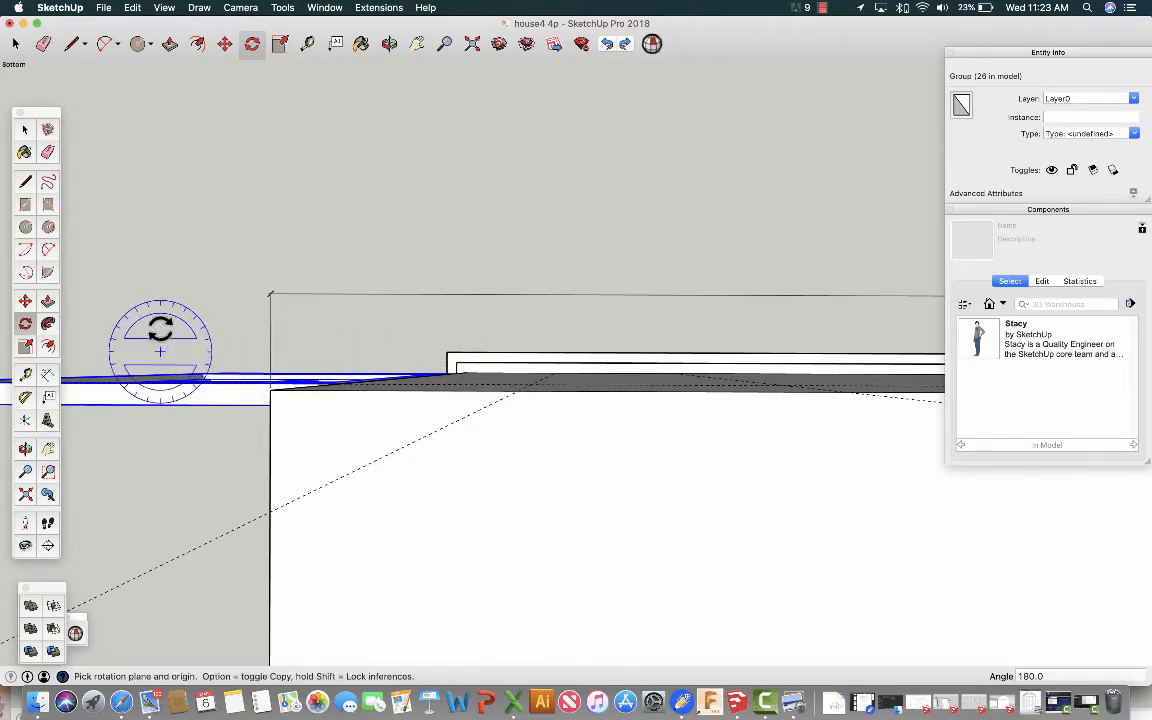
Move the rotated window about 0.06 m flush with the rear wall face, then about 1.44 m along the red axis onto the wall.
{"action": "left_click", "coordinate": [224, 43]}
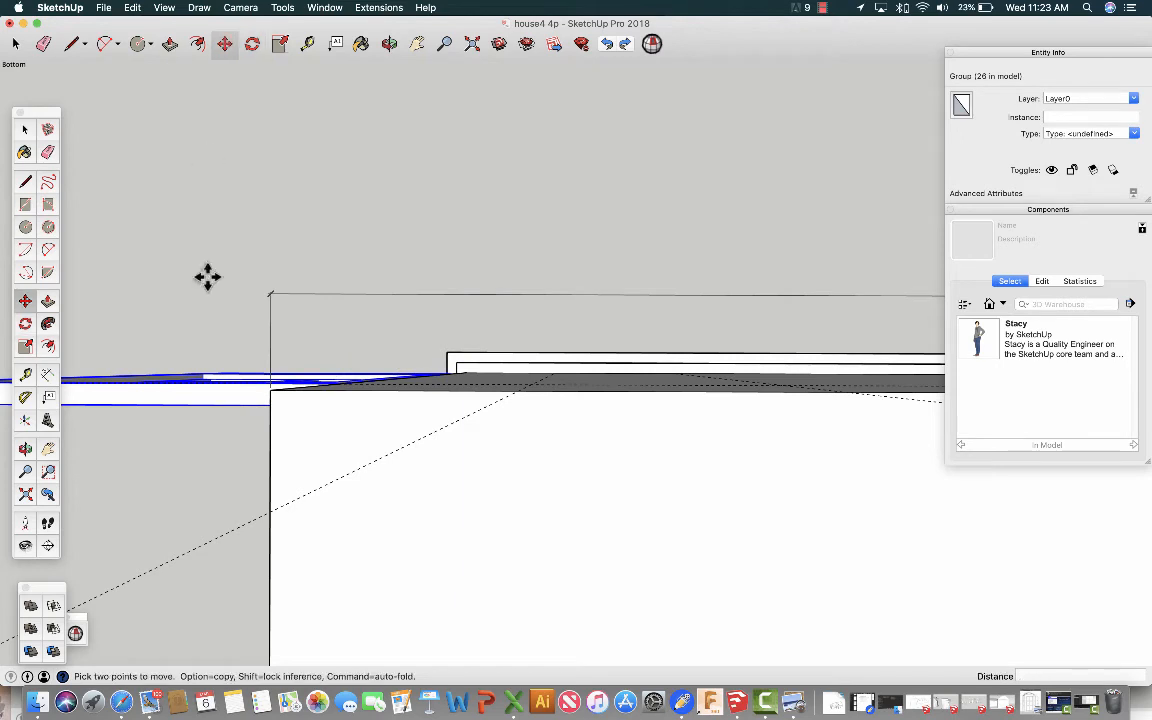
{"action": "left_click", "coordinate": [205, 386]}
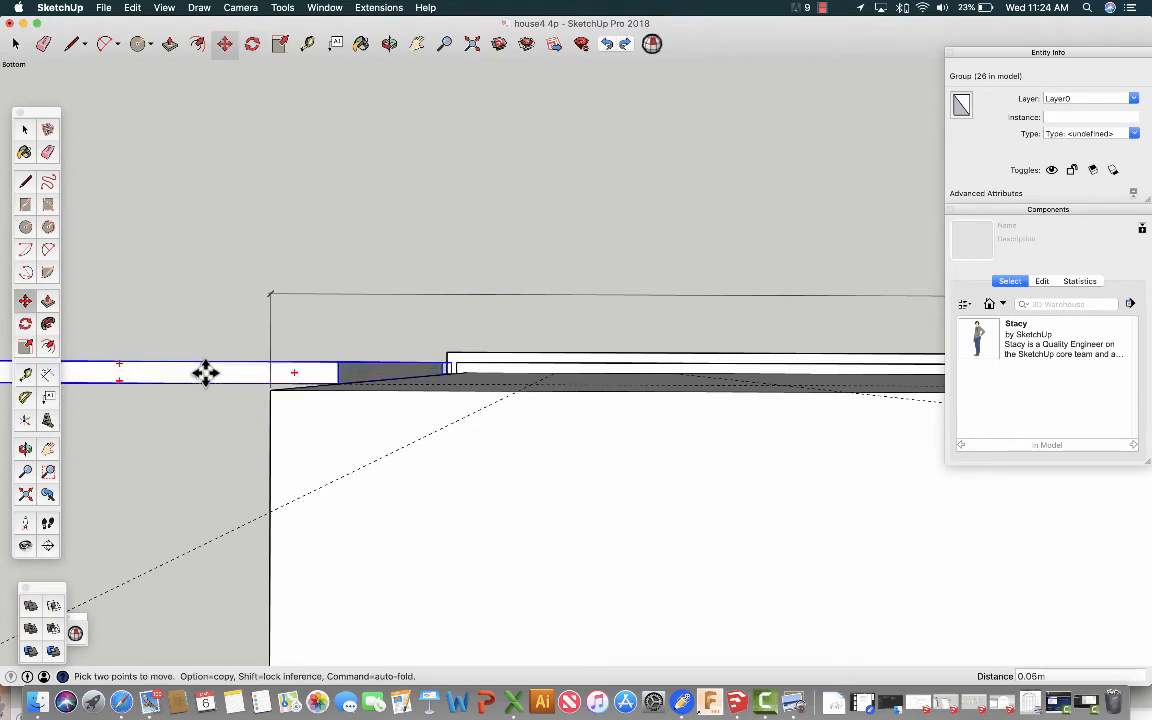
{"action": "left_click", "coordinate": [205, 373]}
{"action": "left_click", "coordinate": [180, 373]}
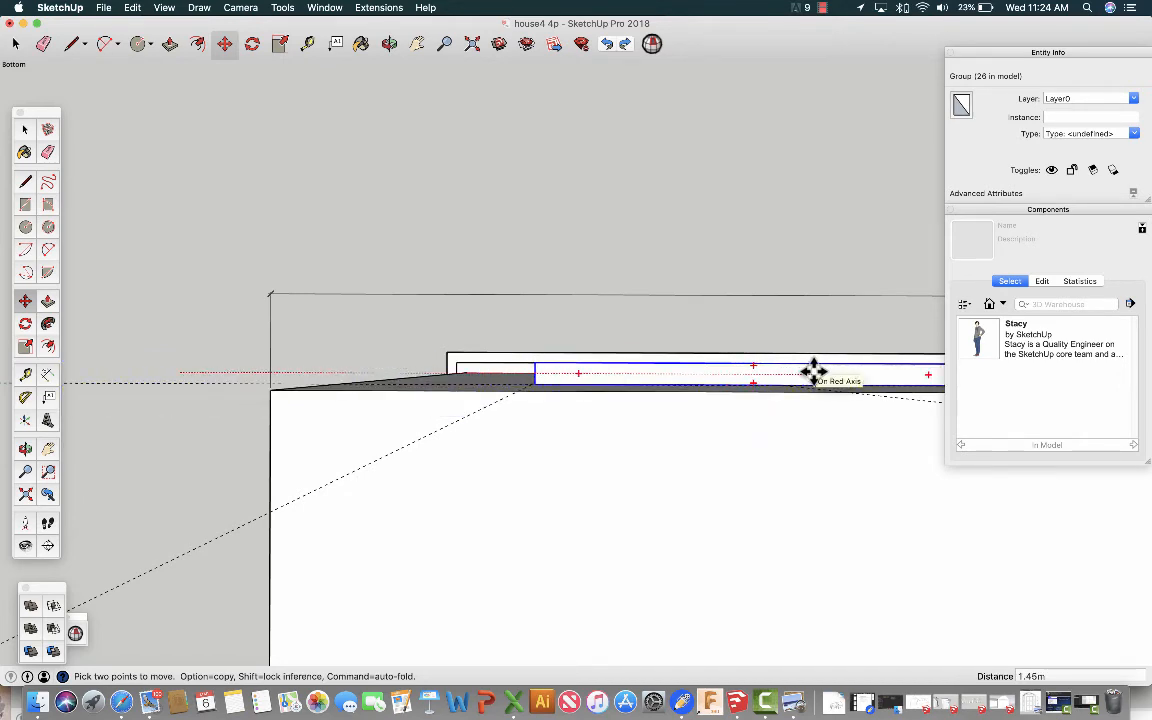
{"action": "left_click", "coordinate": [812, 372]}
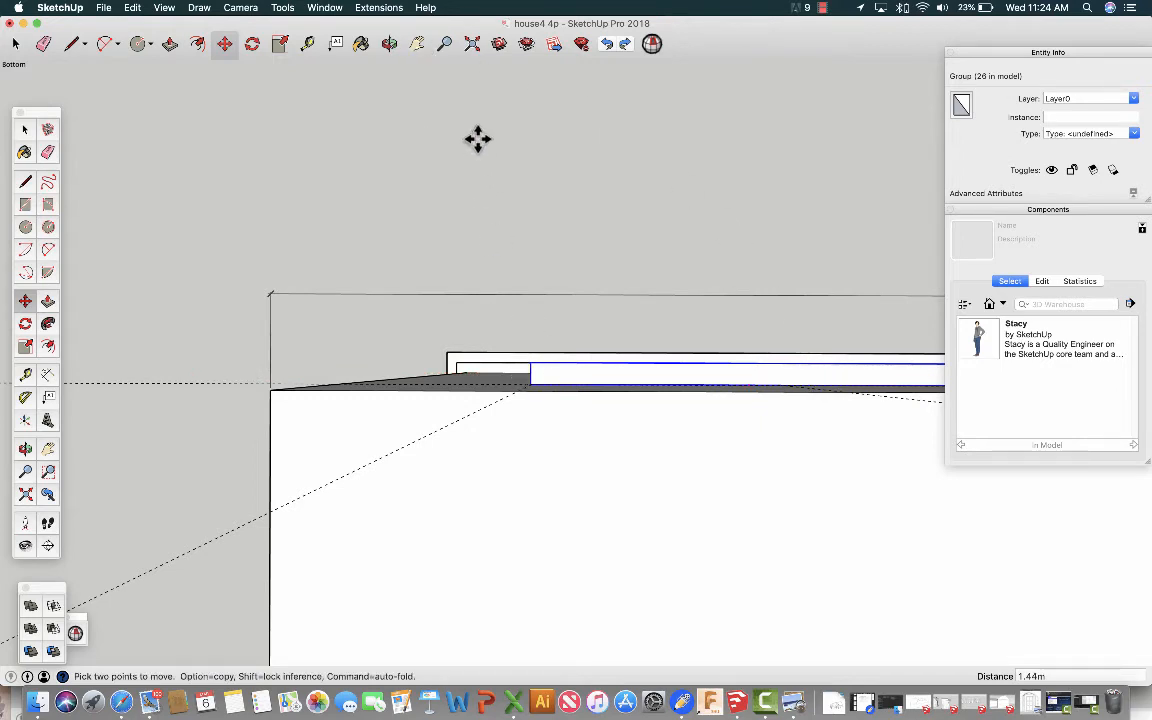
Snap the window's lower left corner to the intersection of the horizontal guide and the vertical guide nearest the wall edge.
{"action": "left_click", "coordinate": [390, 44]}
{"action": "left_click_drag", "start_coordinate": [532, 193], "coordinate": [823, 448]}
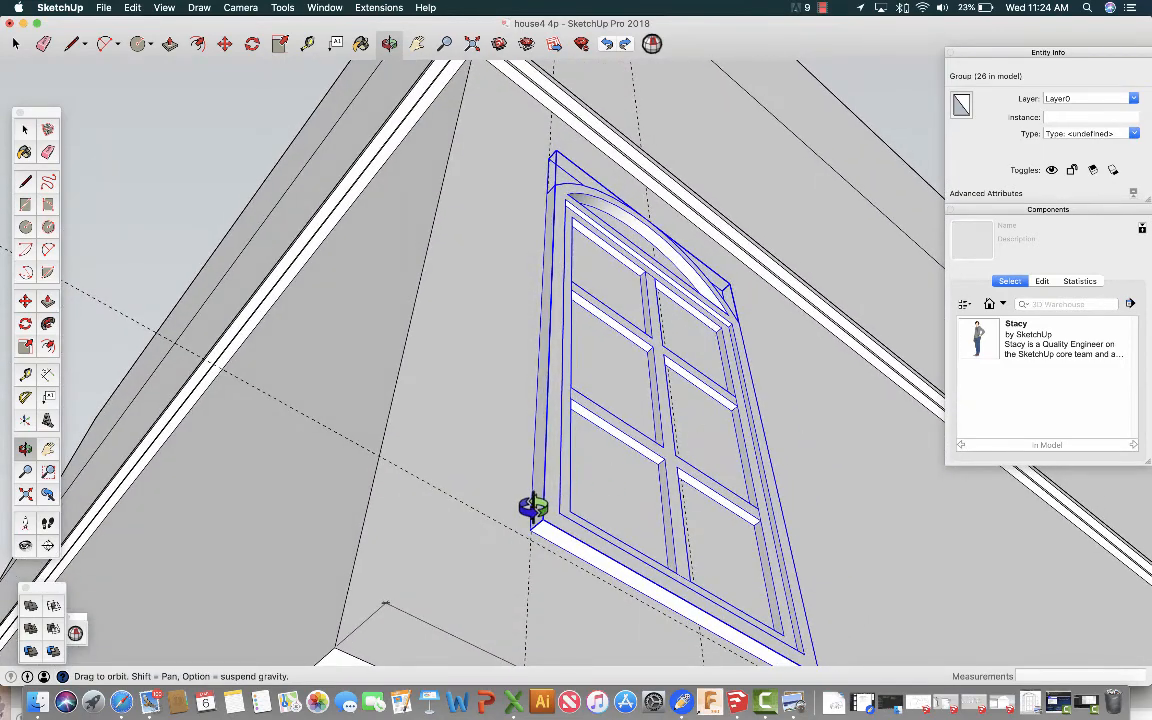
{"action": "left_click", "coordinate": [224, 44]}
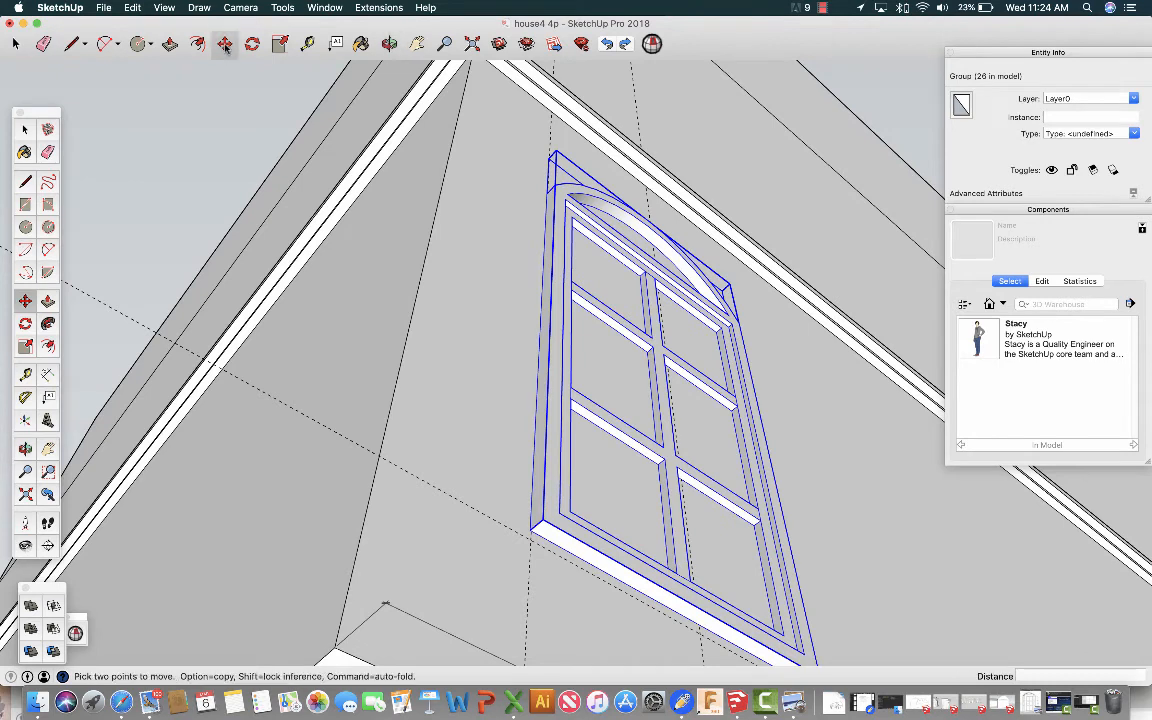
{"action": "left_click", "coordinate": [527, 530]}
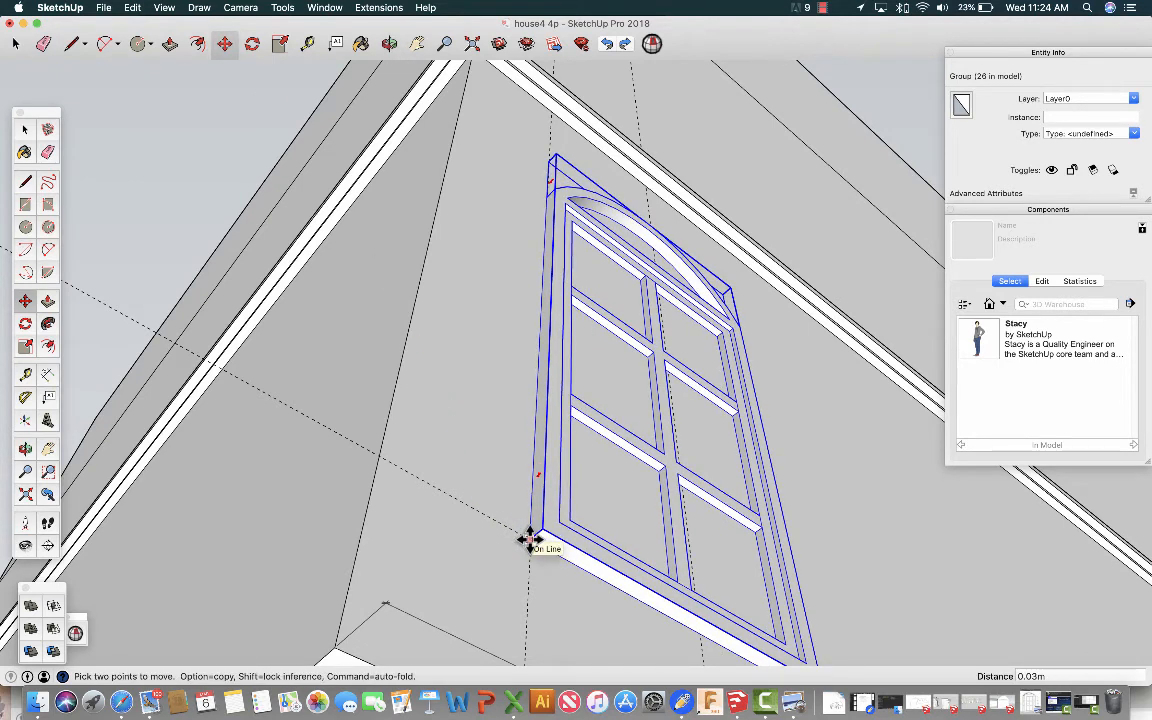
{"action": "left_click", "coordinate": [530, 539]}
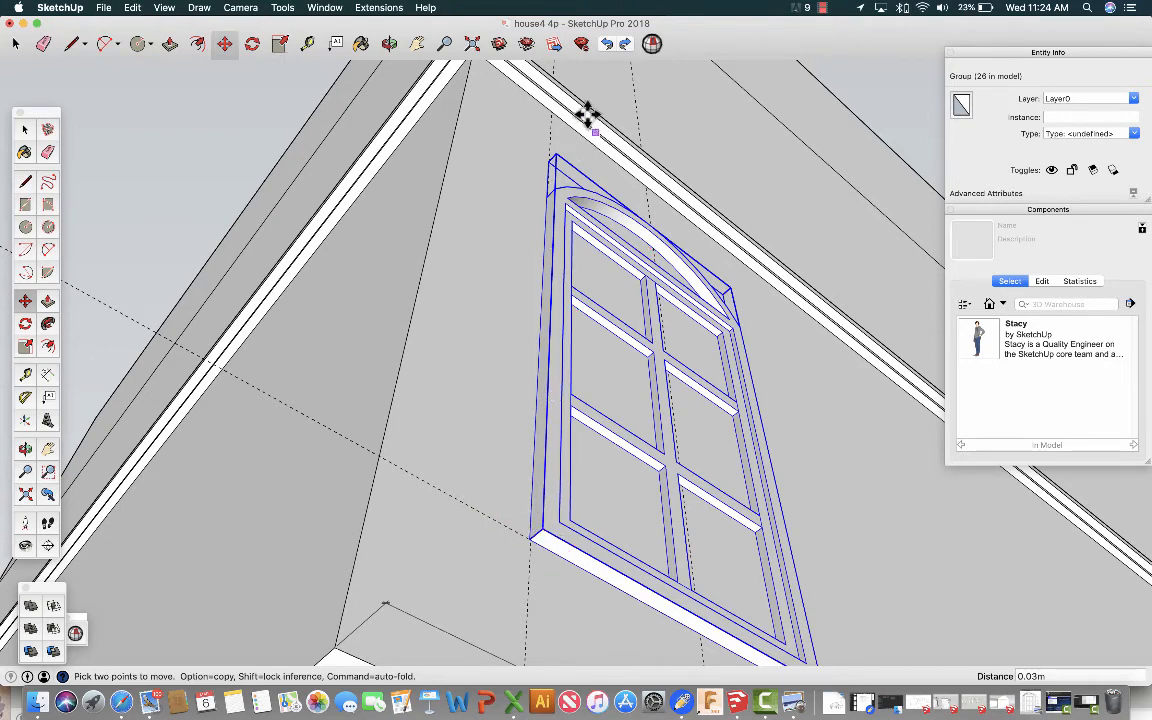
Delete the vertical guide that runs through the middle of the rear wall's window.
{"action": "left_click", "coordinate": [389, 43]}
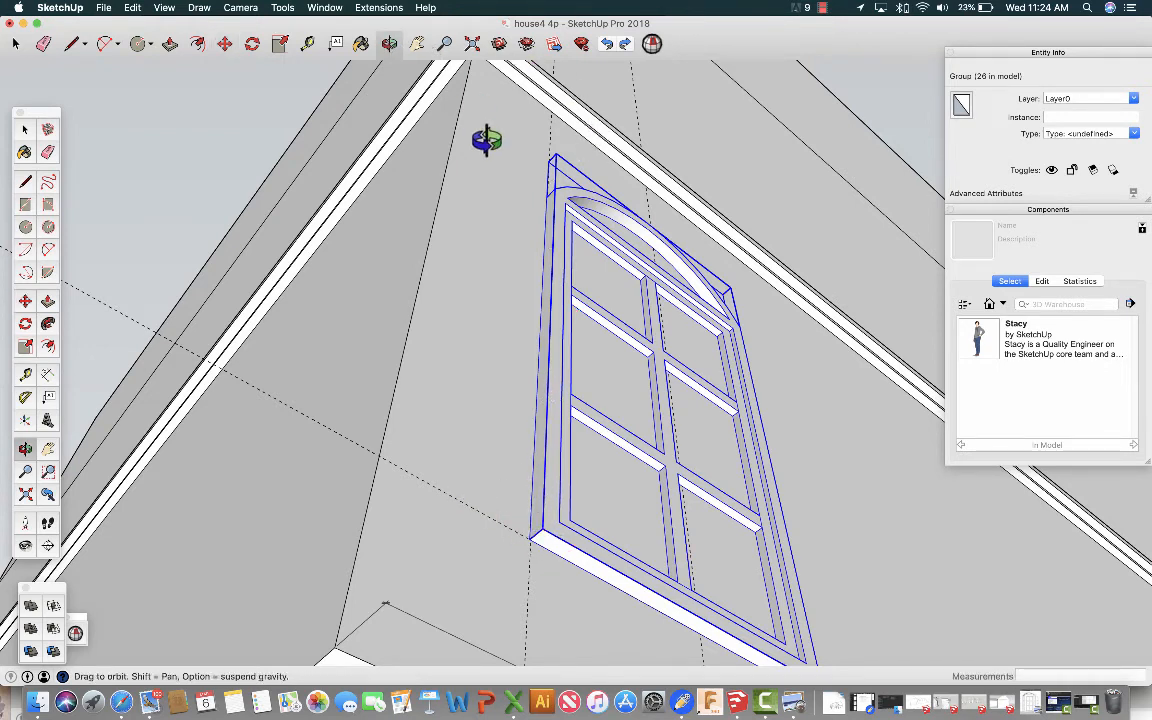
{"action": "left_click_drag", "start_coordinate": [490, 144], "coordinate": [375, 368]}
{"action": "left_click_drag", "start_coordinate": [483, 406], "coordinate": [644, 305]}
{"action": "scroll", "coordinate": [508, 328], "scroll_direction": "down", "scroll_amount": 10}
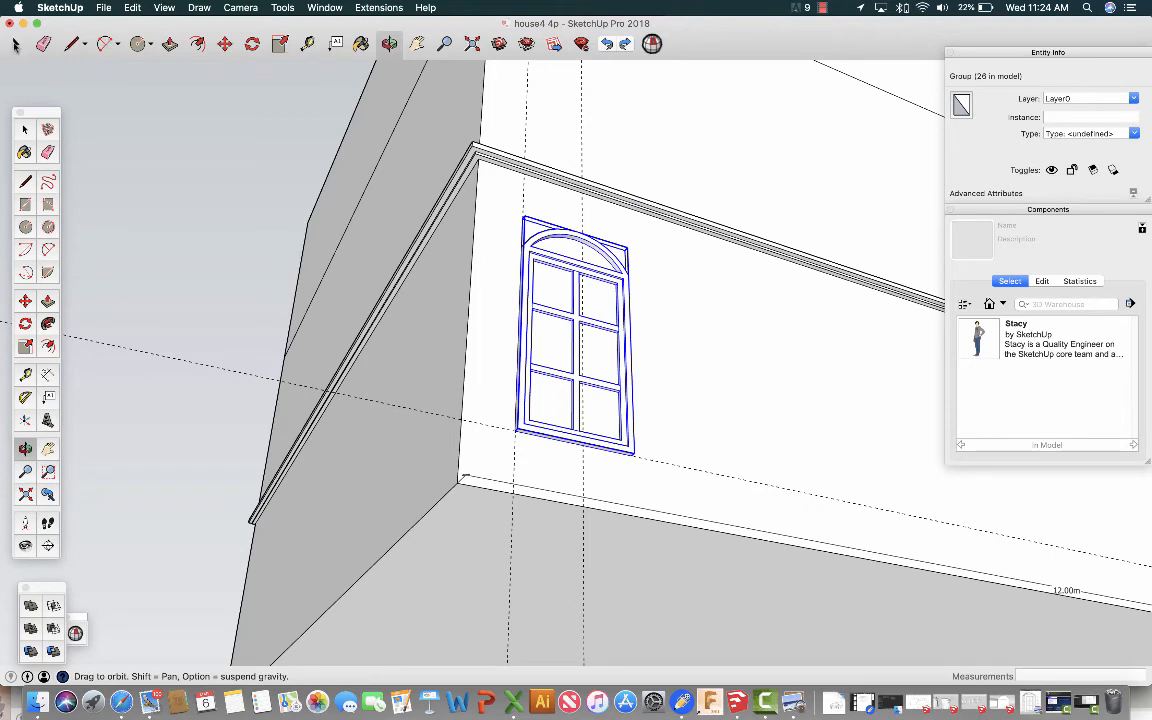
{"action": "left_click", "coordinate": [15, 44]}
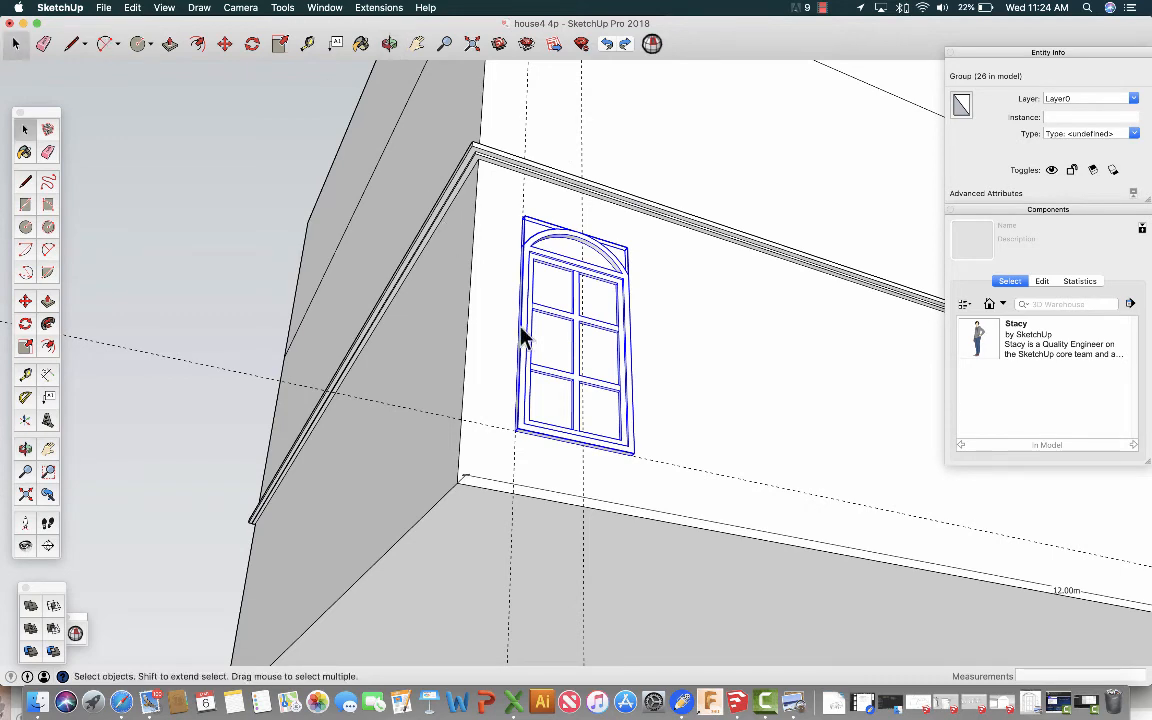
{"action": "left_click", "coordinate": [582, 148]}
{"action": "left_click", "coordinate": [585, 140]}
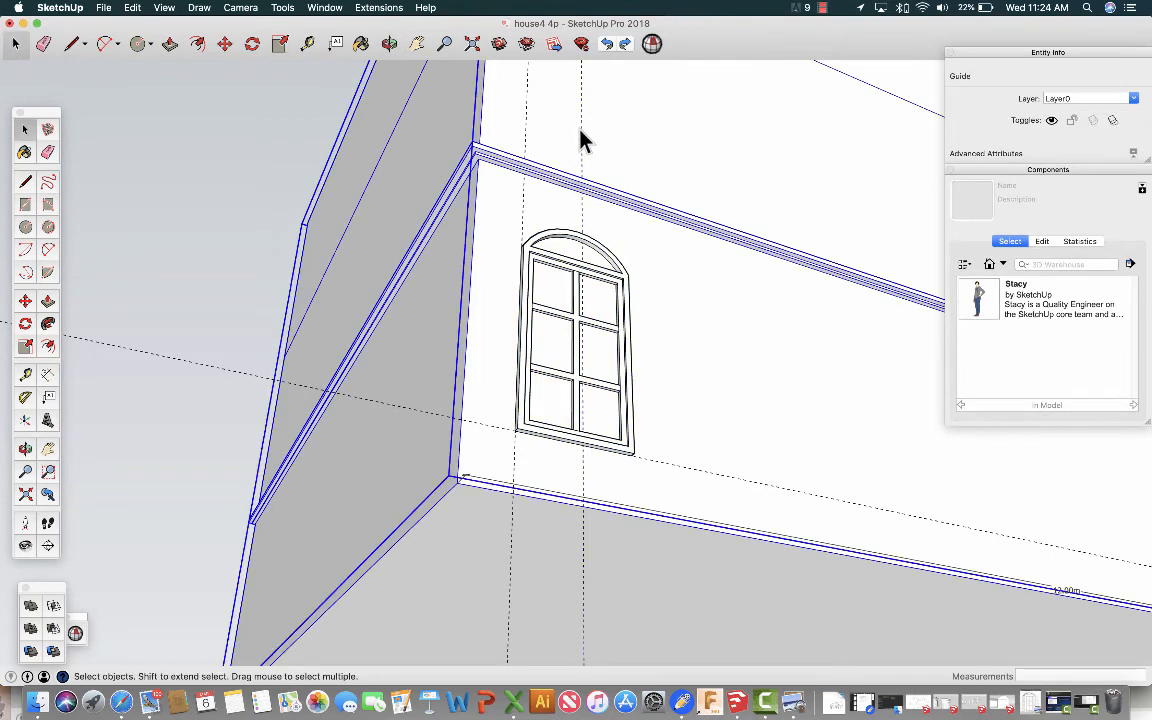
{"action": "left_click", "coordinate": [585, 598]}
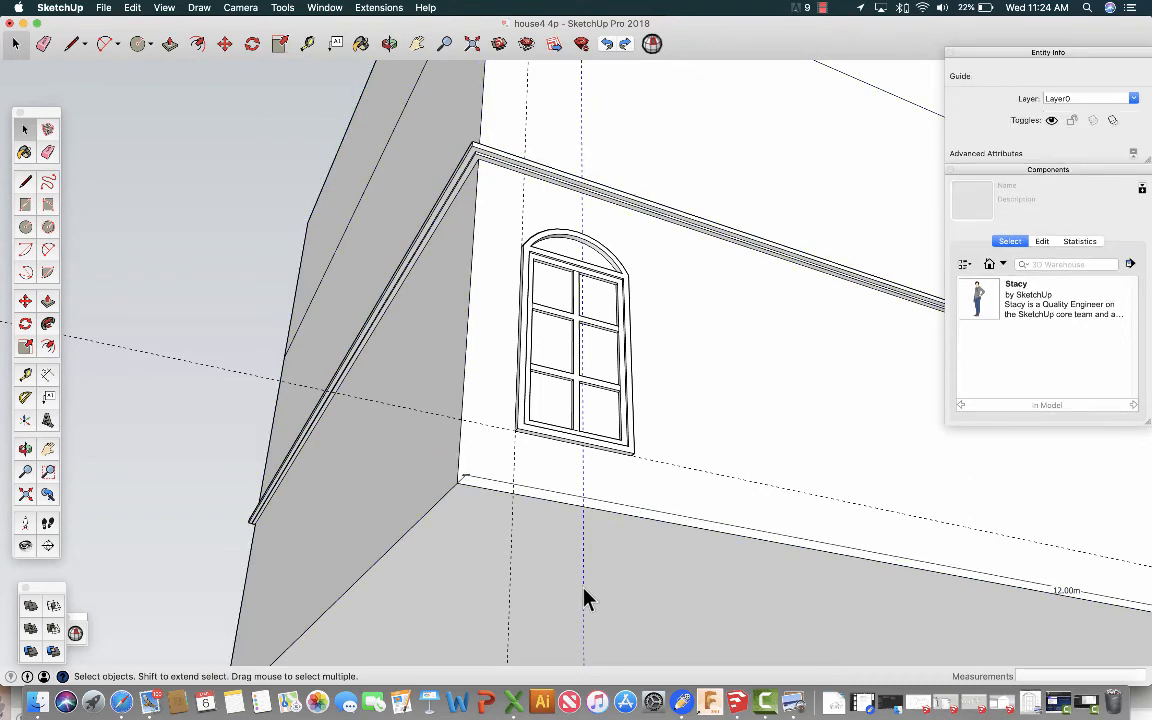
{"action": "key", "text": "Delete"}
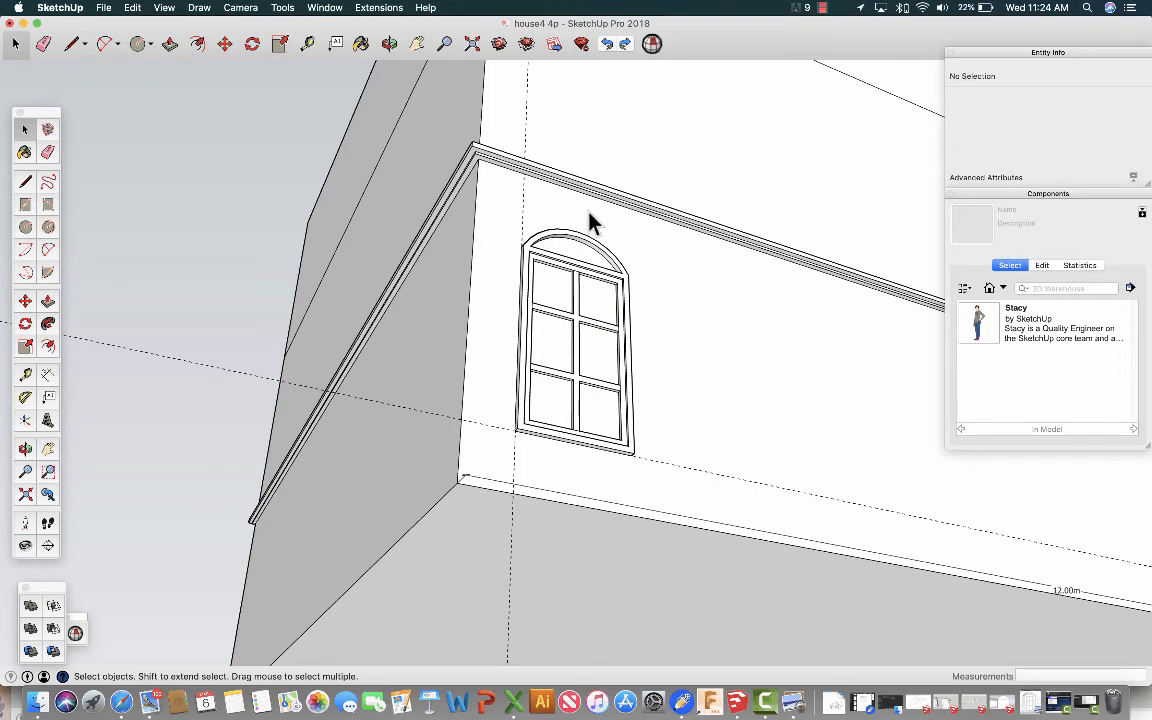
Copy the window 2 m along the rear wall's ground floor and repeat the copy as an x5 array.
{"action": "left_click", "coordinate": [417, 43]}
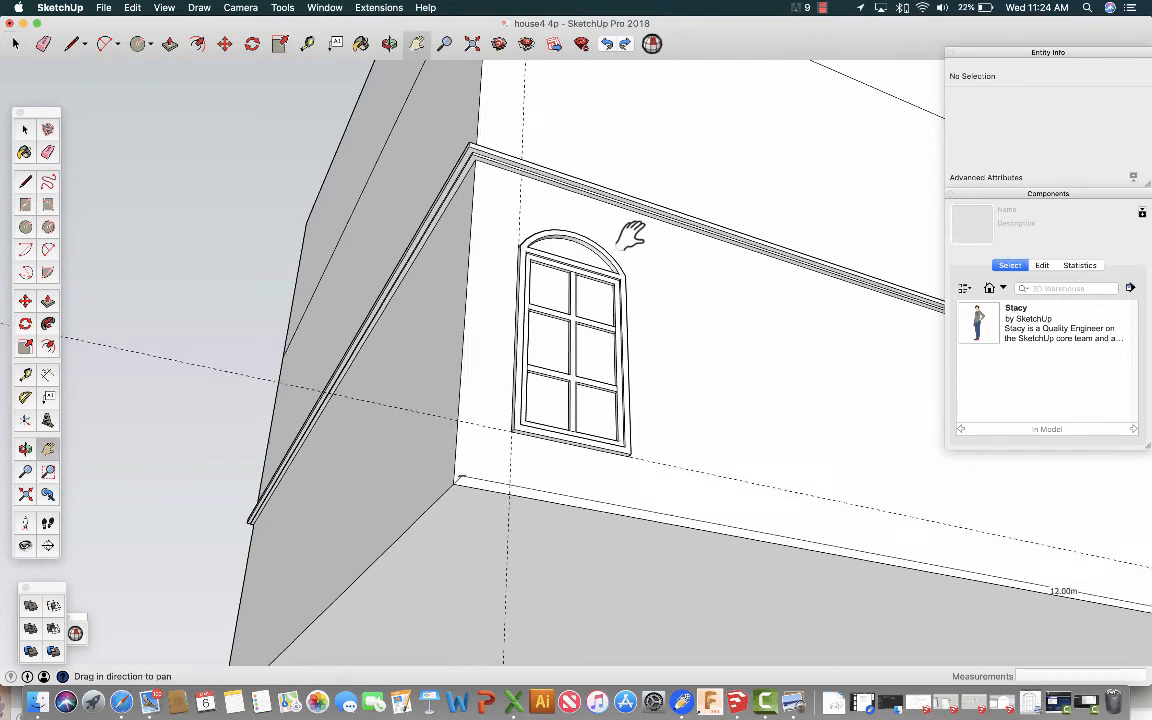
{"action": "left_click_drag", "start_coordinate": [625, 231], "coordinate": [472, 290]}
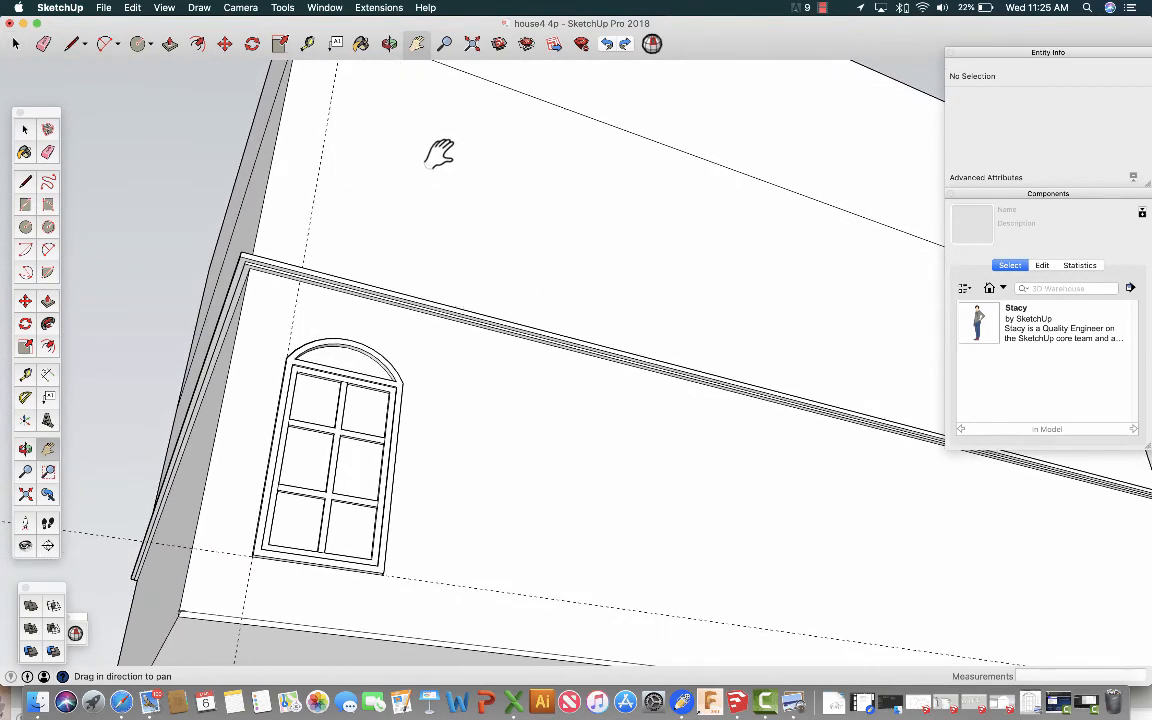
{"action": "left_click", "coordinate": [389, 45]}
{"action": "left_click_drag", "start_coordinate": [455, 180], "coordinate": [548, 201]}
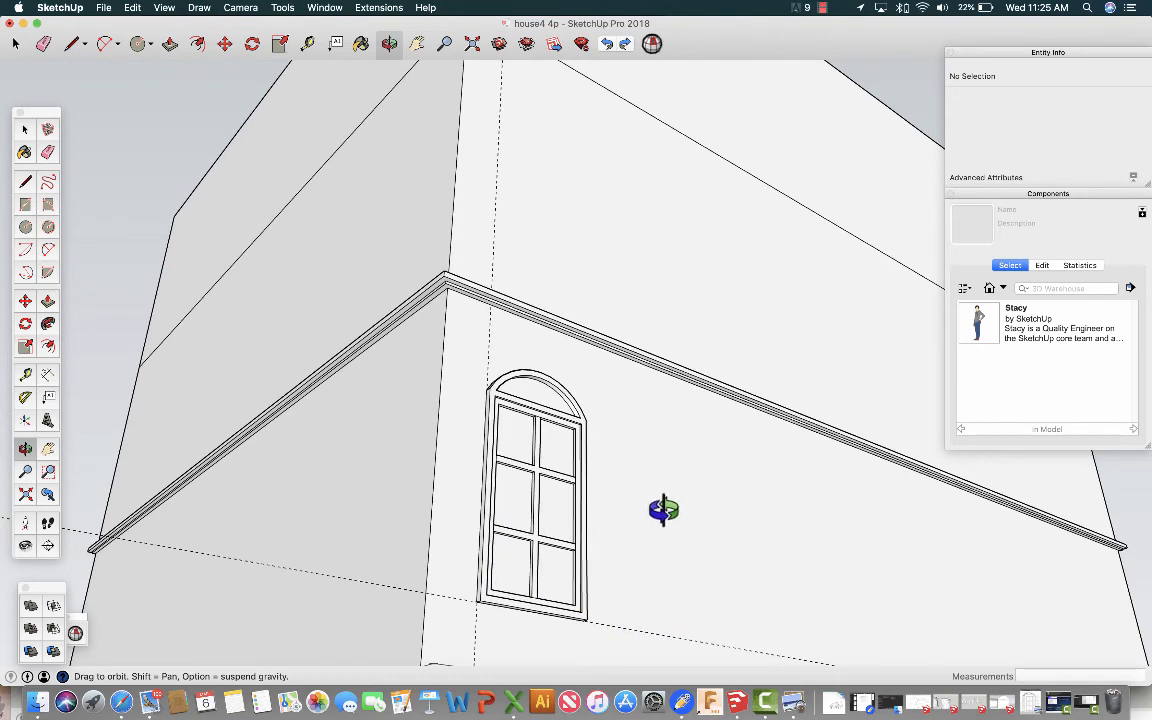
{"action": "left_click", "coordinate": [224, 44]}
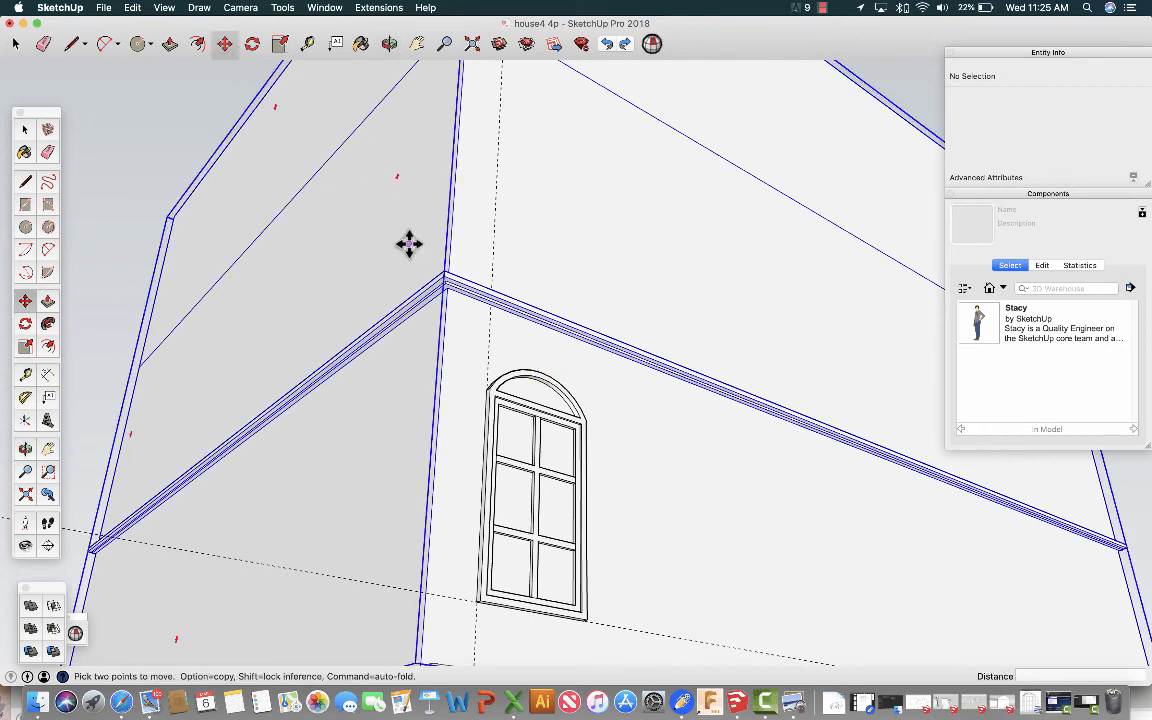
{"action": "left_click", "coordinate": [513, 507]}
{"action": "key", "text": "alt"}
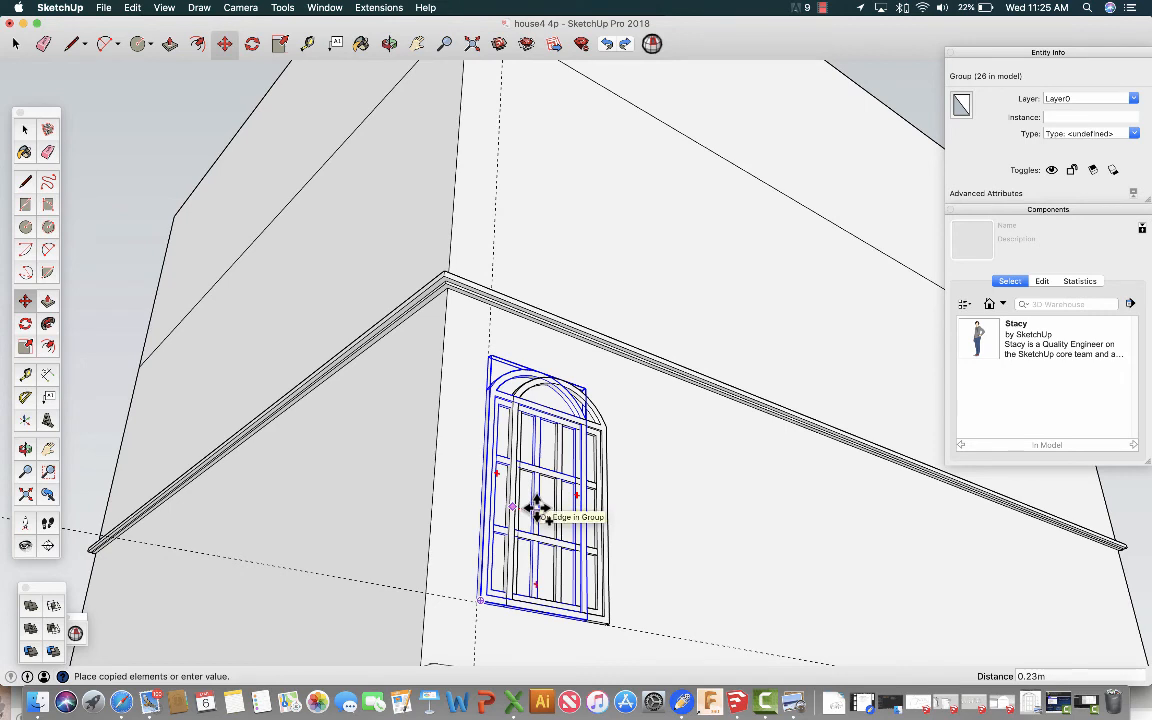
{"action": "key", "text": "Escape"}
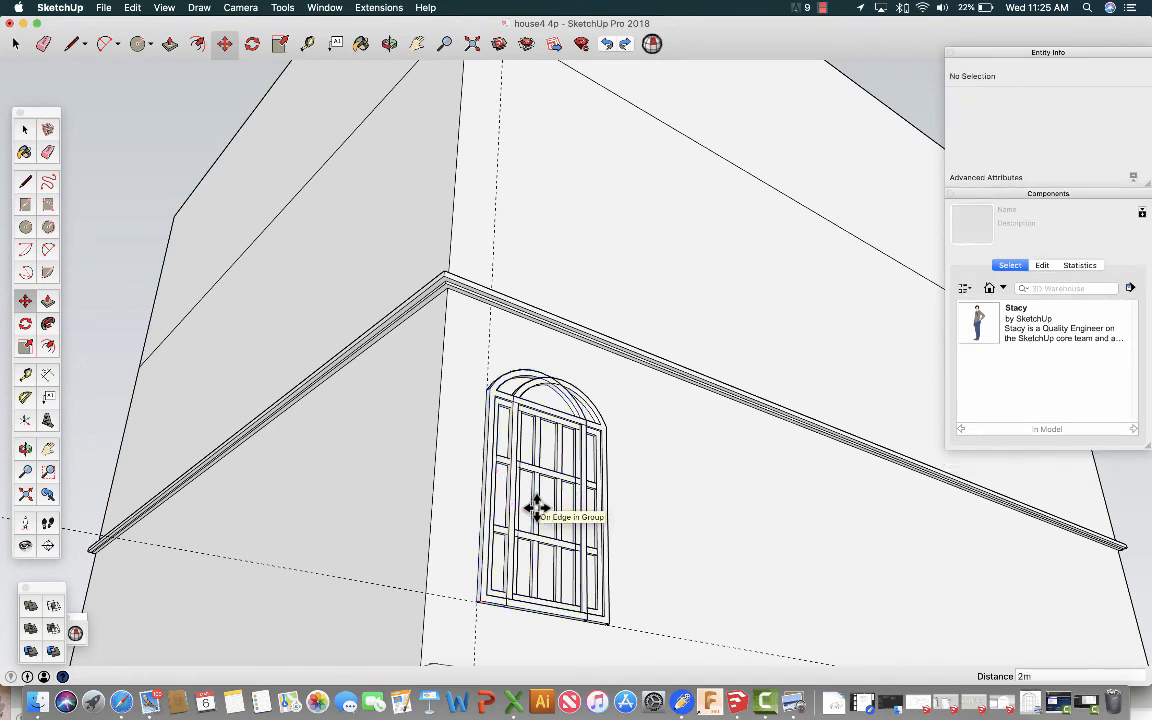
{"action": "key", "text": "Return"}
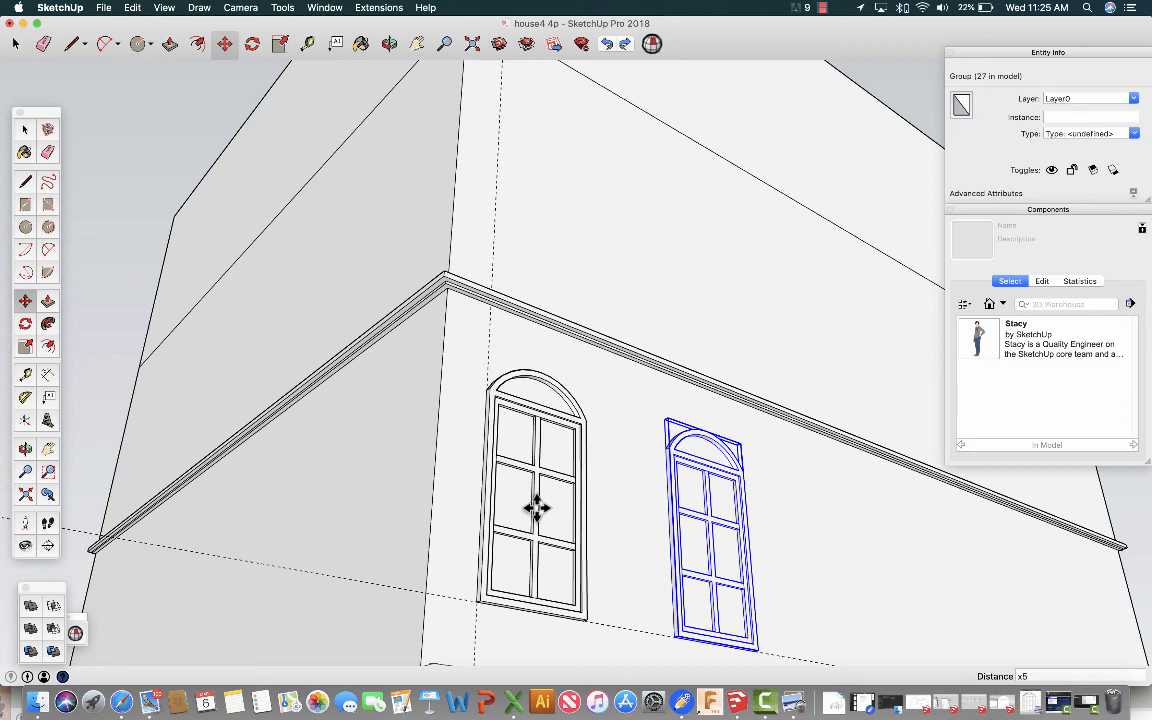
{"action": "key", "text": "Return"}
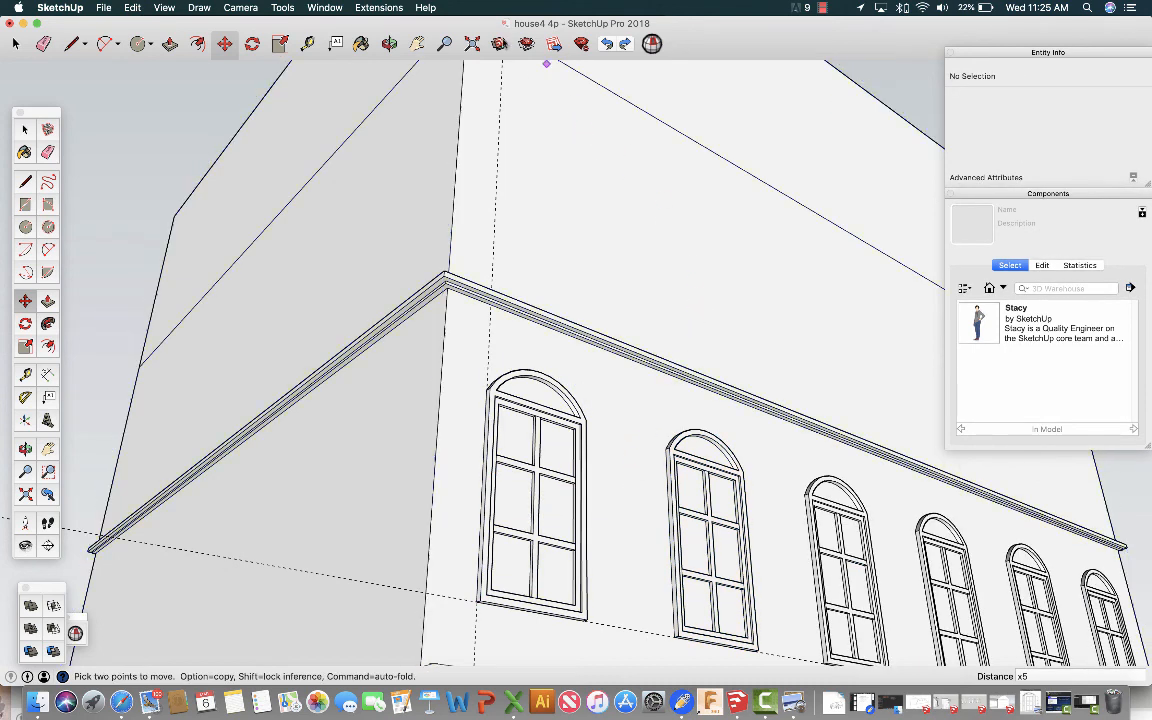
{"action": "left_click", "coordinate": [389, 43]}
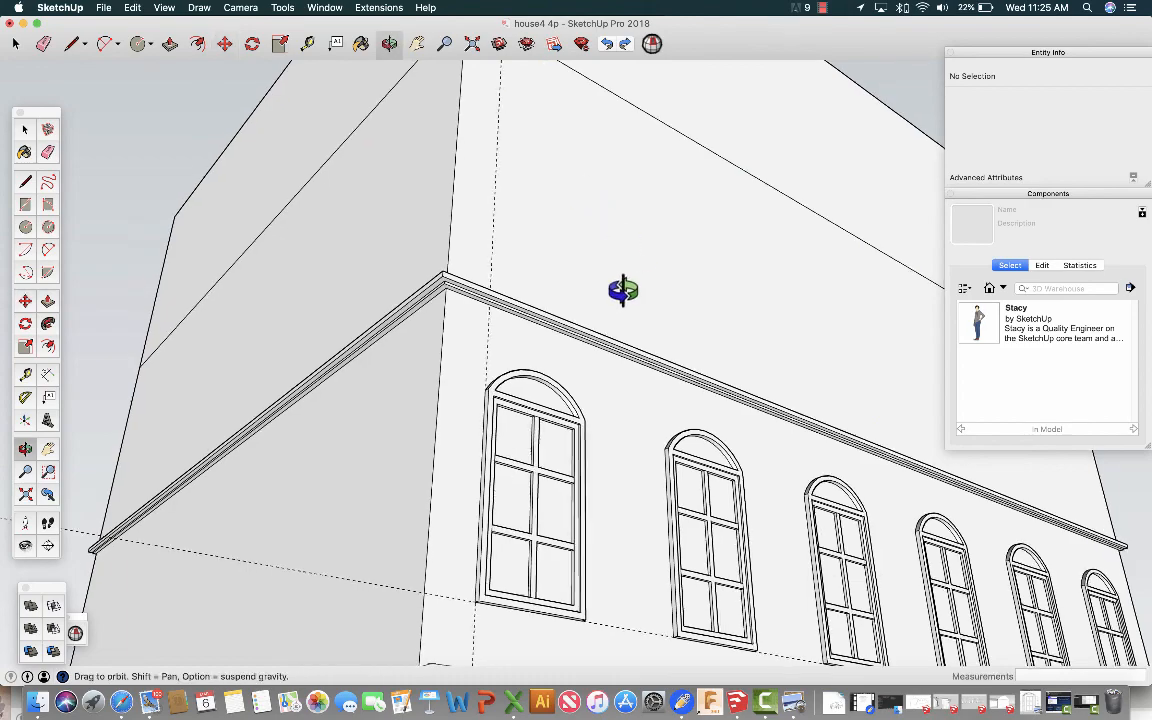
{"action": "left_click_drag", "start_coordinate": [622, 291], "coordinate": [661, 330]}
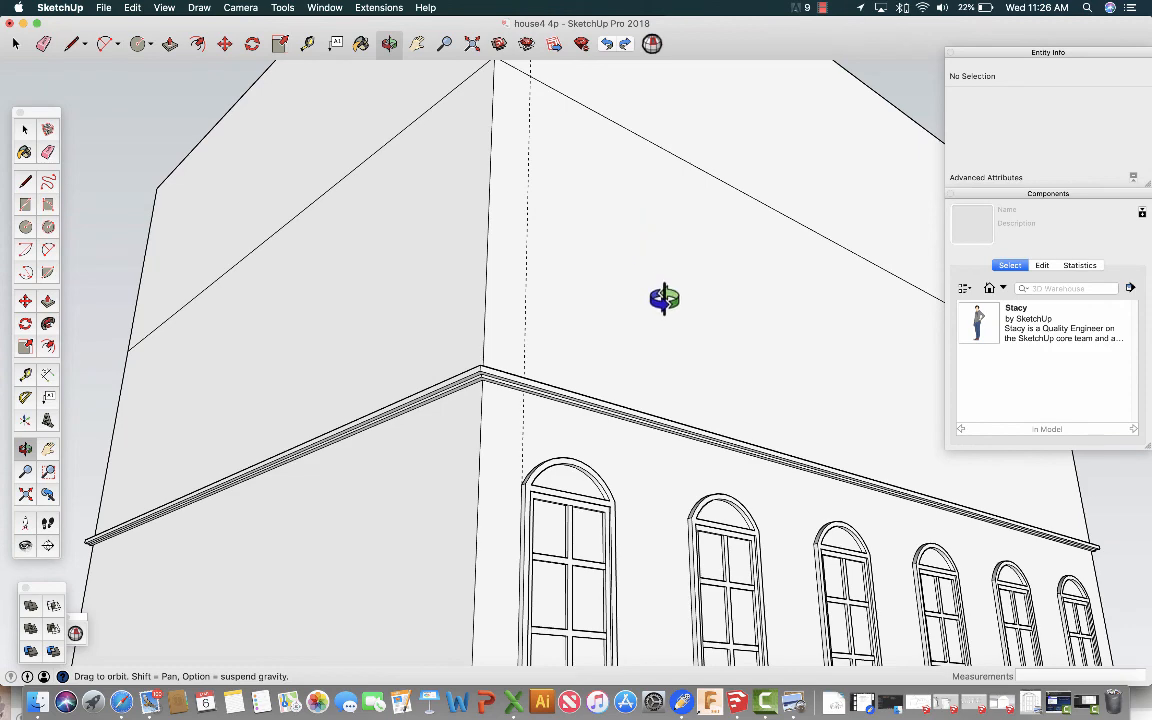
{"action": "left_click_drag", "start_coordinate": [645, 374], "coordinate": [925, 414]}
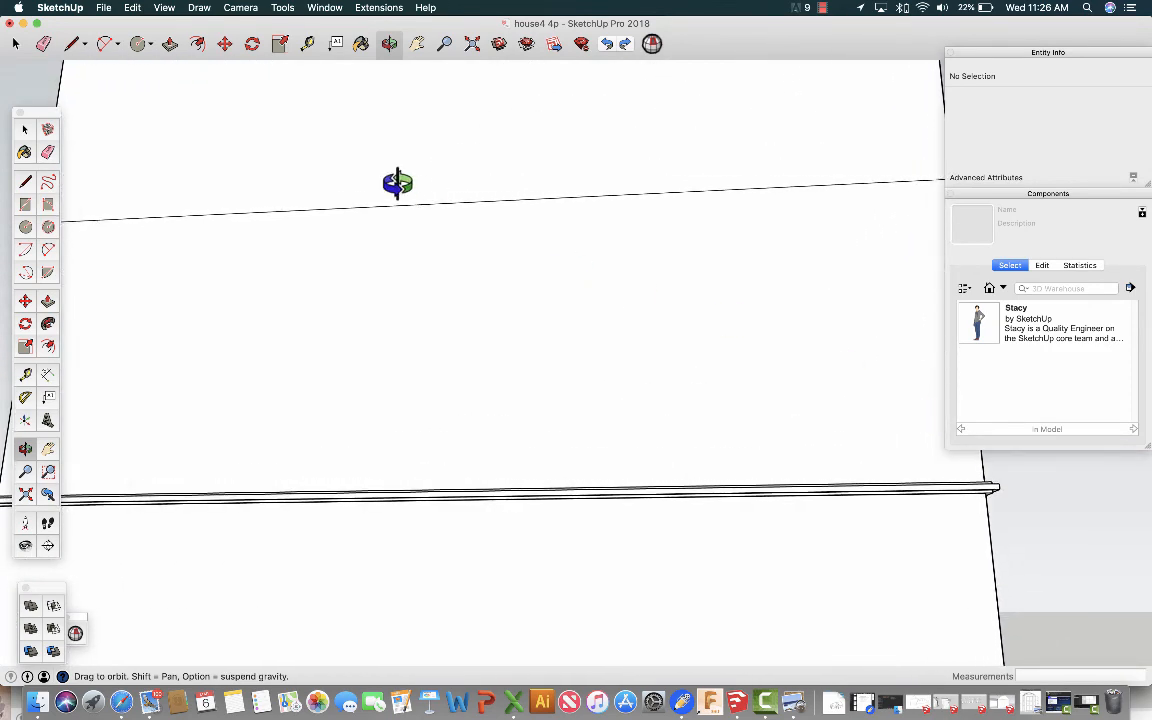
{"action": "left_click_drag", "start_coordinate": [498, 113], "coordinate": [335, 126]}
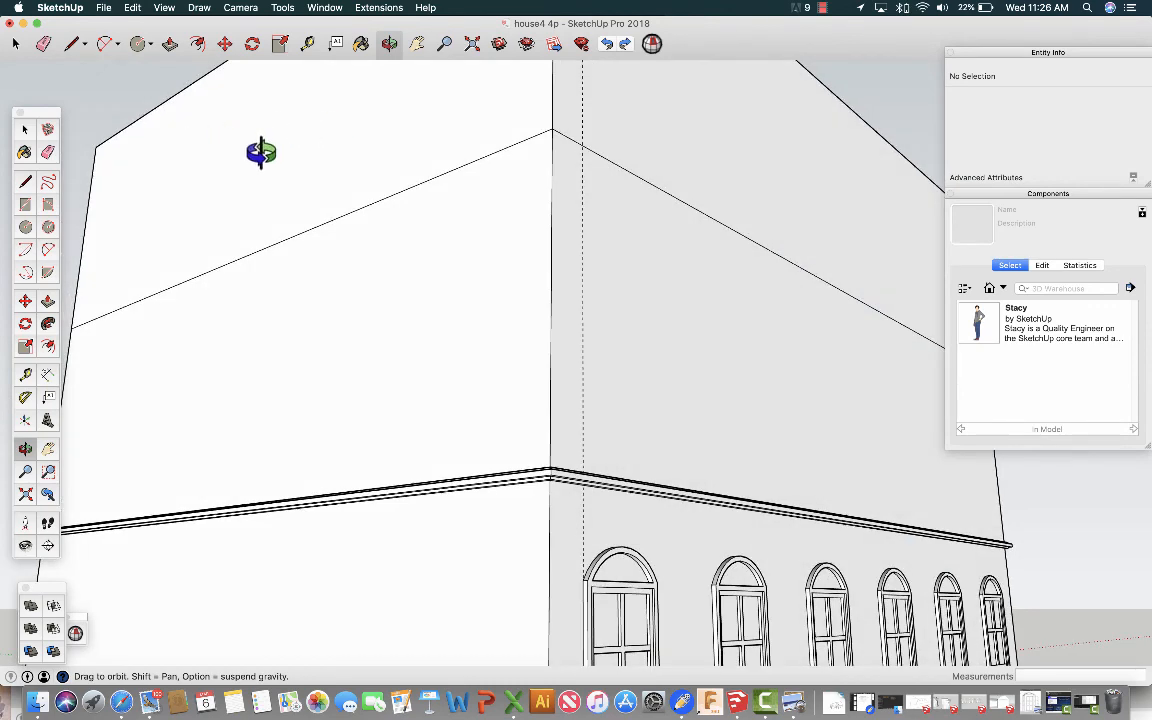